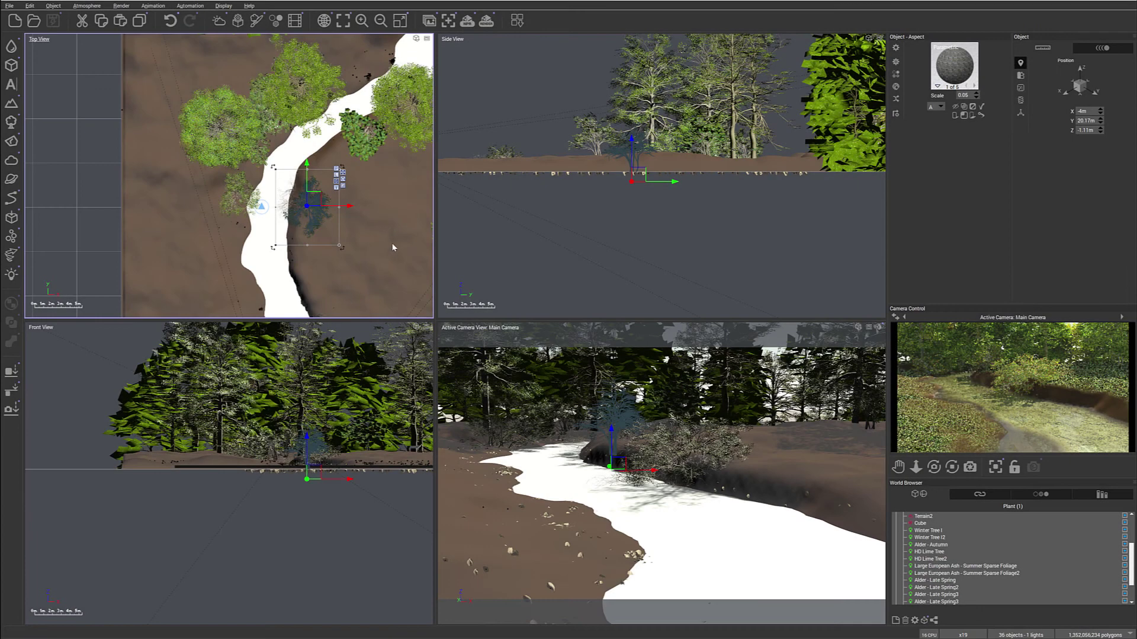
- Move the new alder onto the stream's right bank, turn it in plan, and sink its base to about Z -3.43 m
right_drag(393, 248, 346, 125)
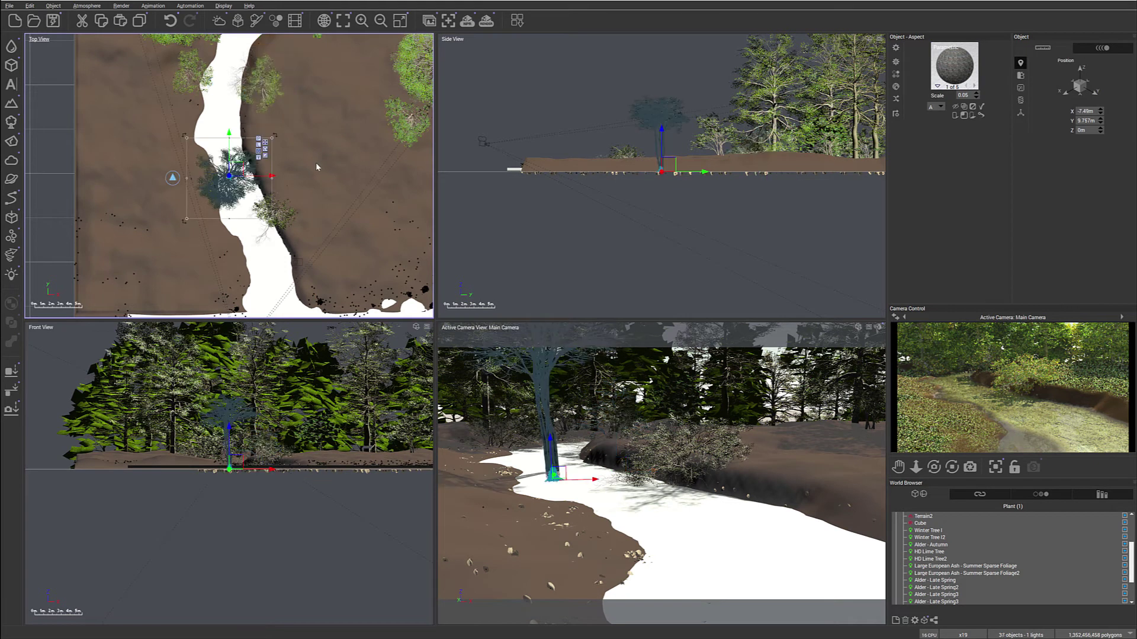
drag(236, 170, 331, 198)
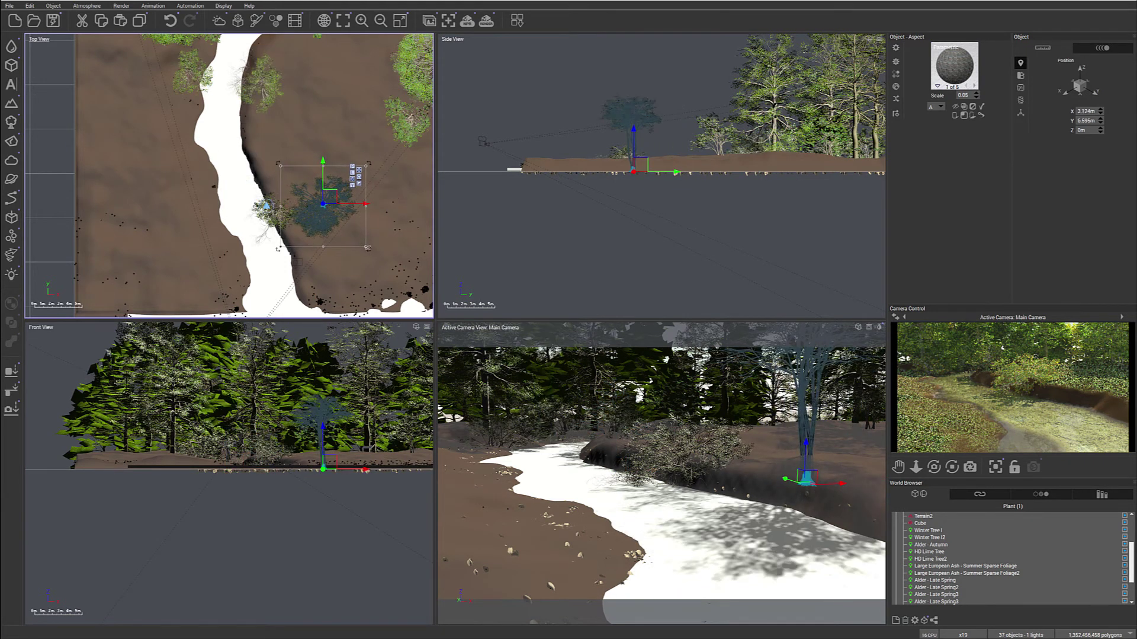
drag(365, 246, 319, 248)
drag(650, 159, 658, 194)
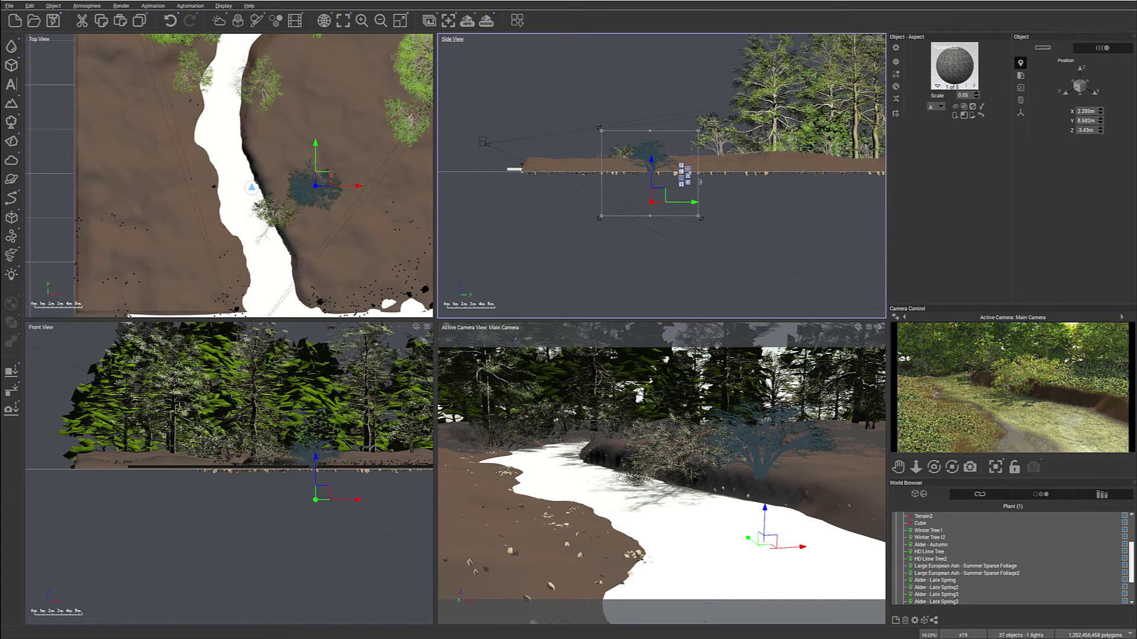
- Tilt the sunken alder toward the camera and settle it at about X 2.134 m, Y 8.207 m, Z -2.36 m
drag(704, 220, 701, 240)
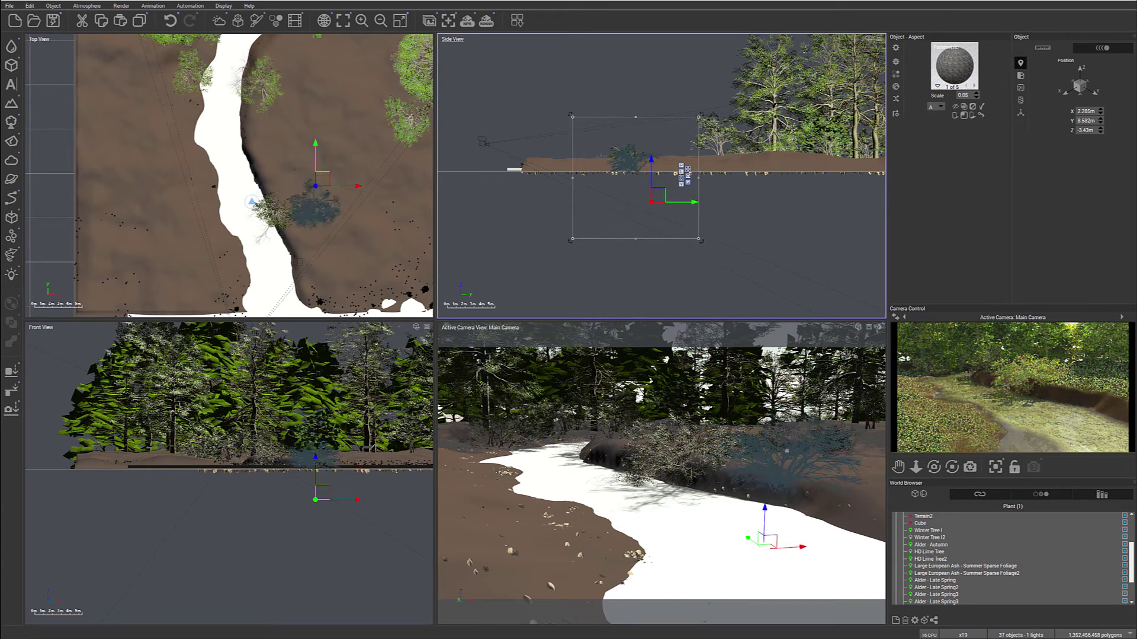
mouse_move(323, 178)
mouse_down()
mouse_move(320, 201)
mouse_move(320, 187)
mouse_up()
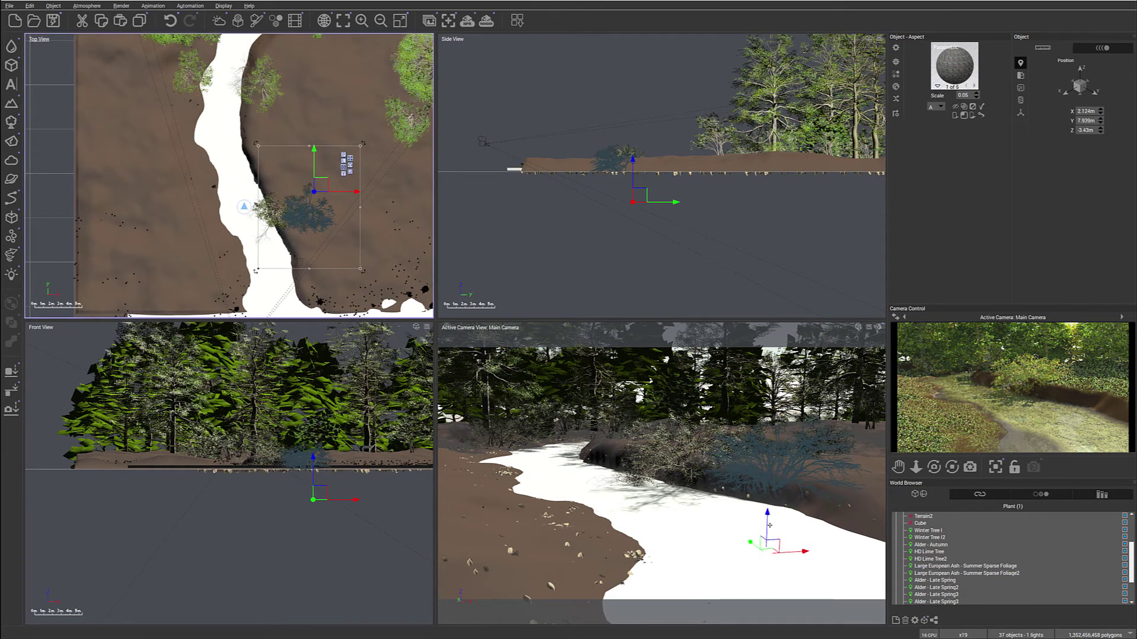
drag(653, 204, 656, 195)
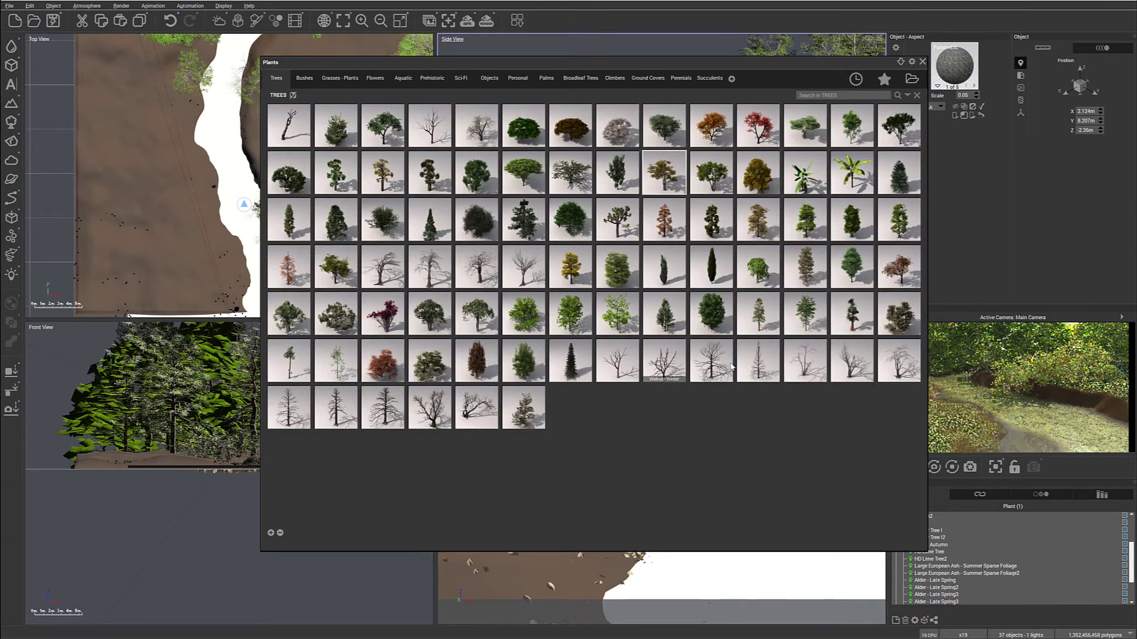
- Add Winter Tree B from the Trees collection and rotate it until its trunk lies horizontal like a fallen tree
double_click(760, 371)
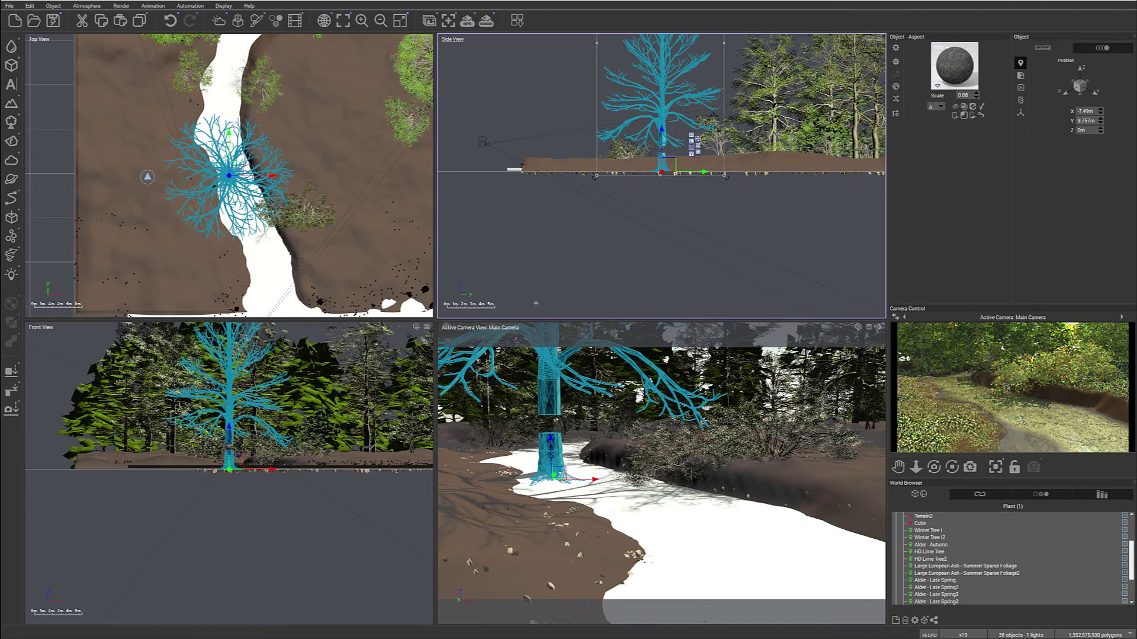
scroll(674, 159, down, 3)
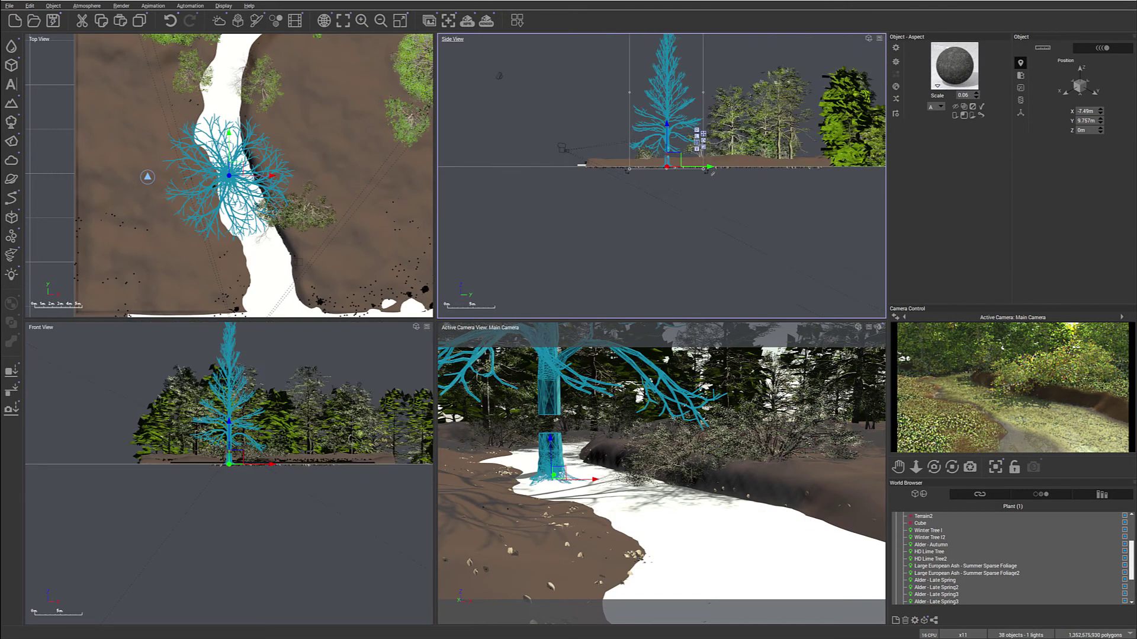
drag(705, 169, 681, 40)
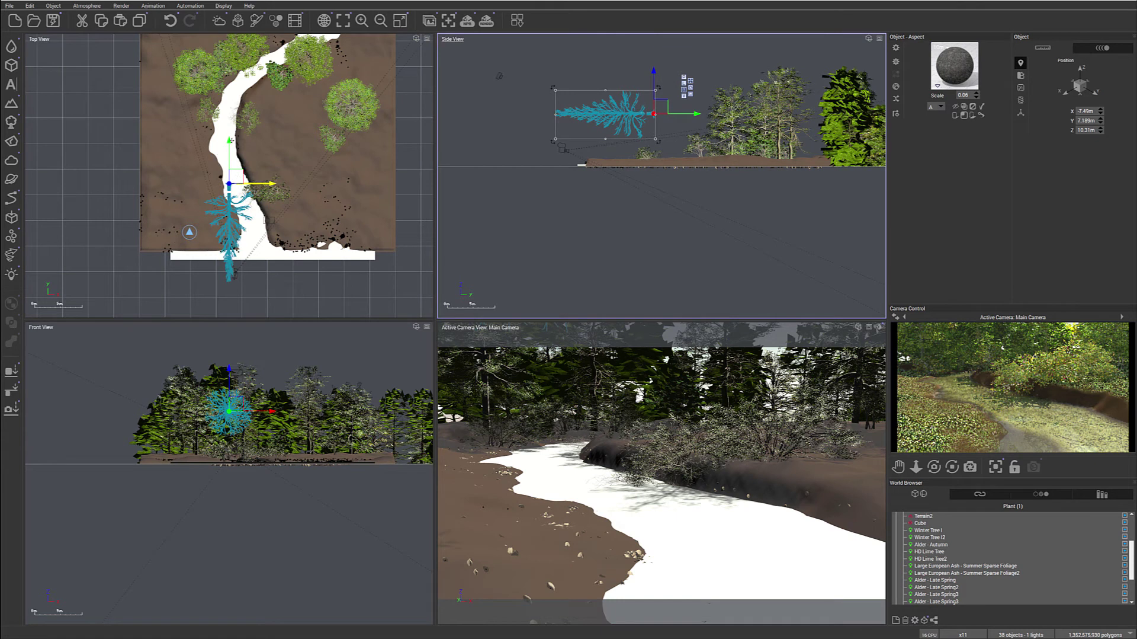
- Move the horizontal winter tree upstream to the left bank and swing it in plan so it points diagonally across the stream
drag(230, 135, 213, 92)
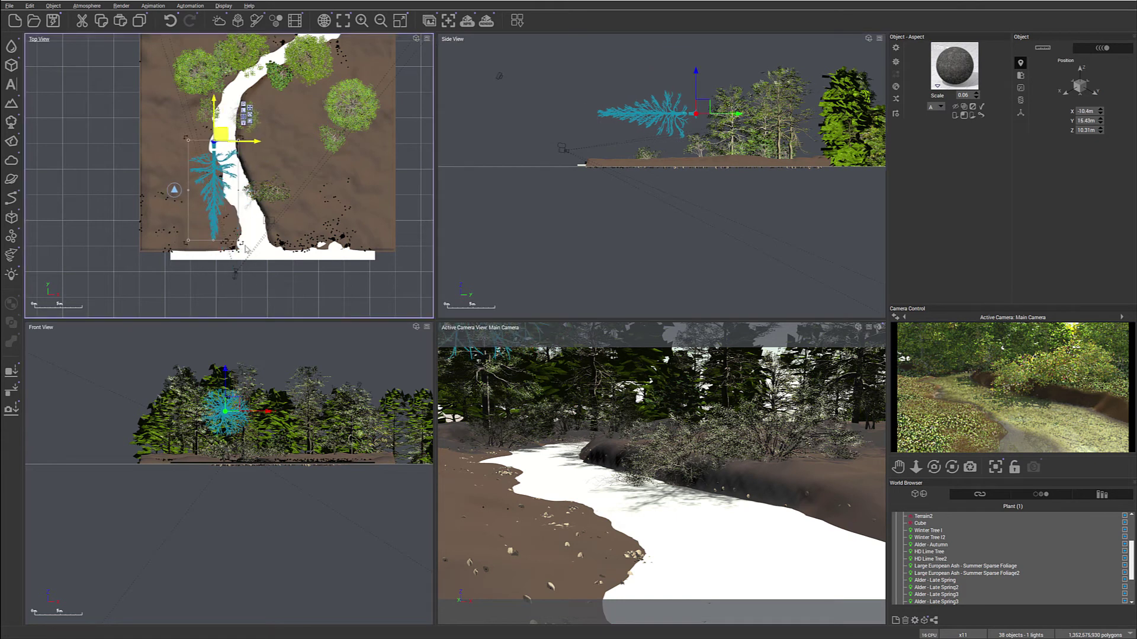
drag(241, 243, 315, 165)
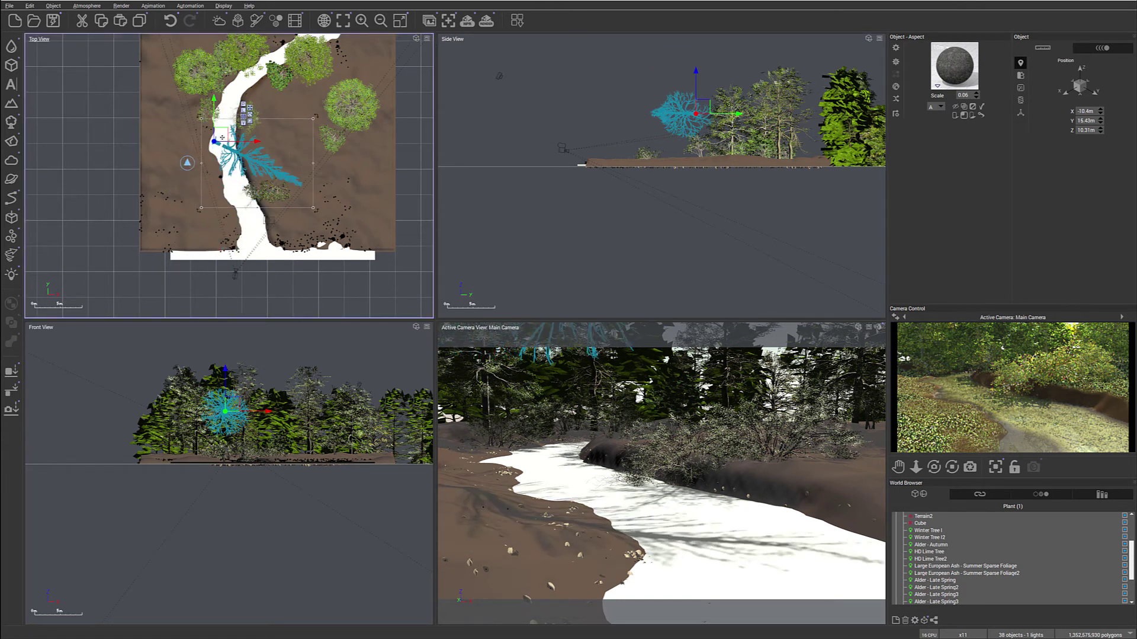
drag(223, 137, 193, 114)
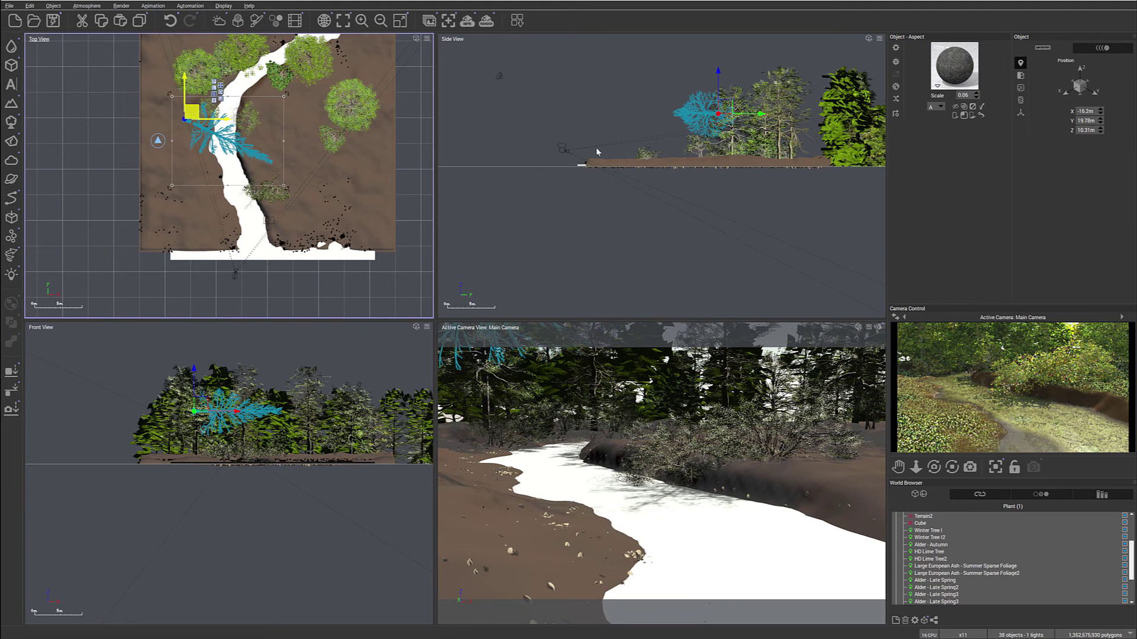
- Lower the winter tree to ground level across the stream, at about X -19.4 m, Y 20.89 m, Z 40.8 cm
drag(702, 114, 731, 158)
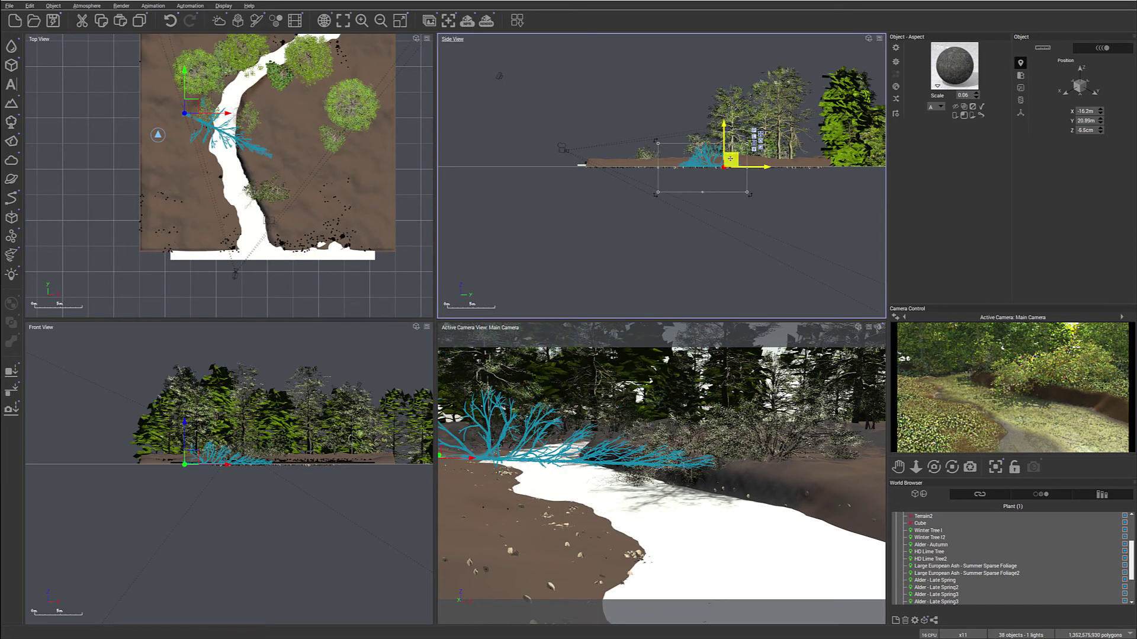
drag(194, 108, 179, 107)
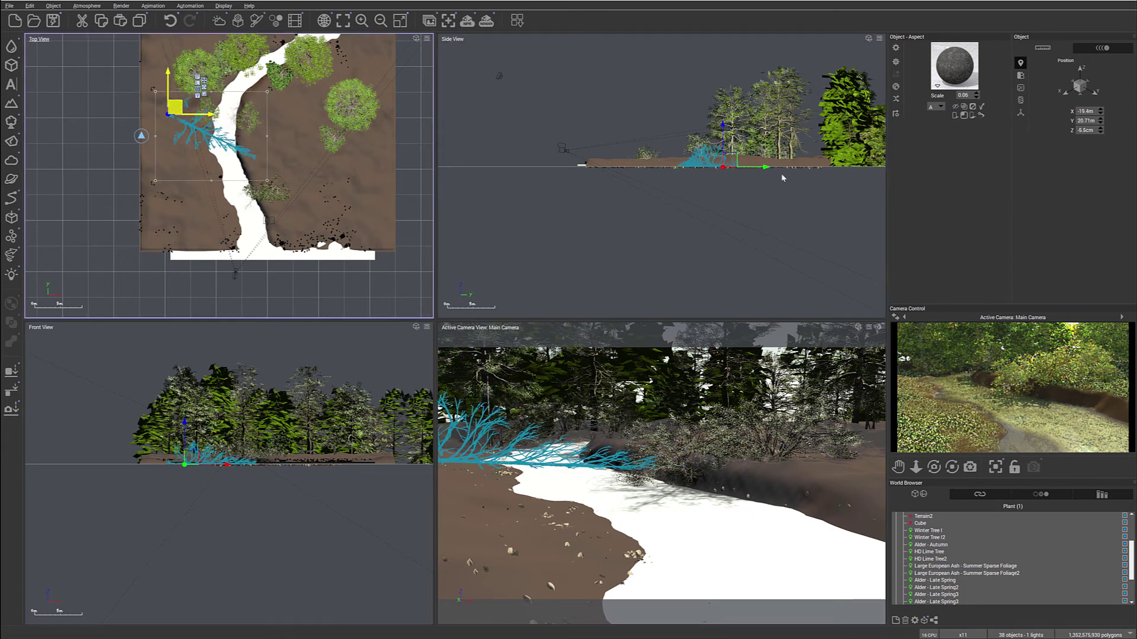
click(735, 160)
drag(735, 160, 735, 158)
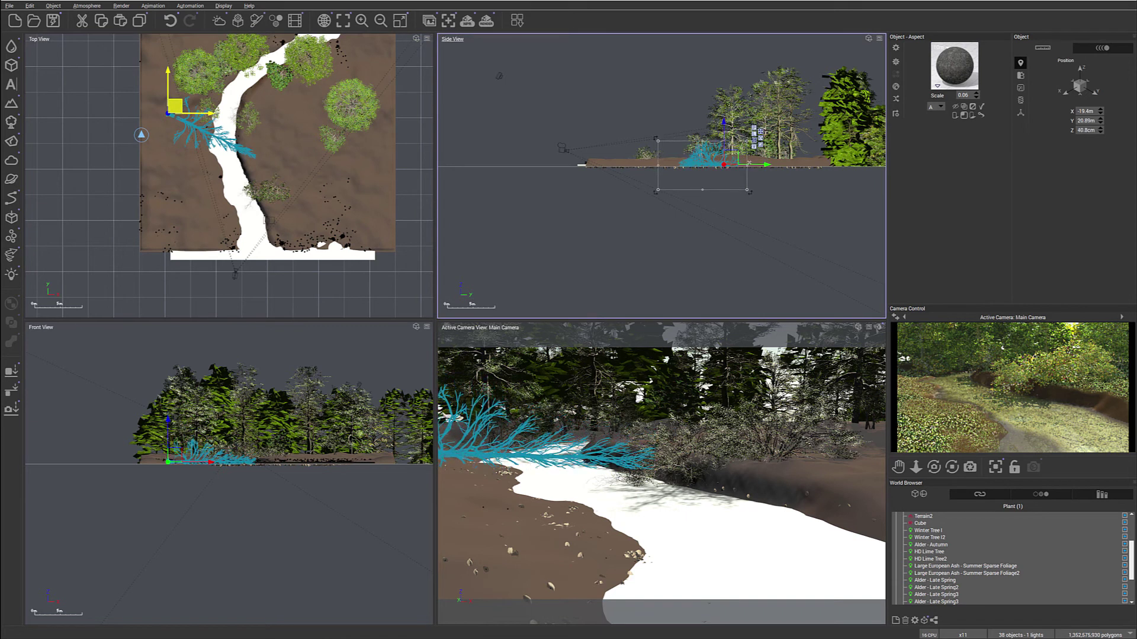
- Edit Winter Tree B in the Plant Editor, setting Gnarl to +48 and Droop to +40, and apply the changes
double_click(188, 123)
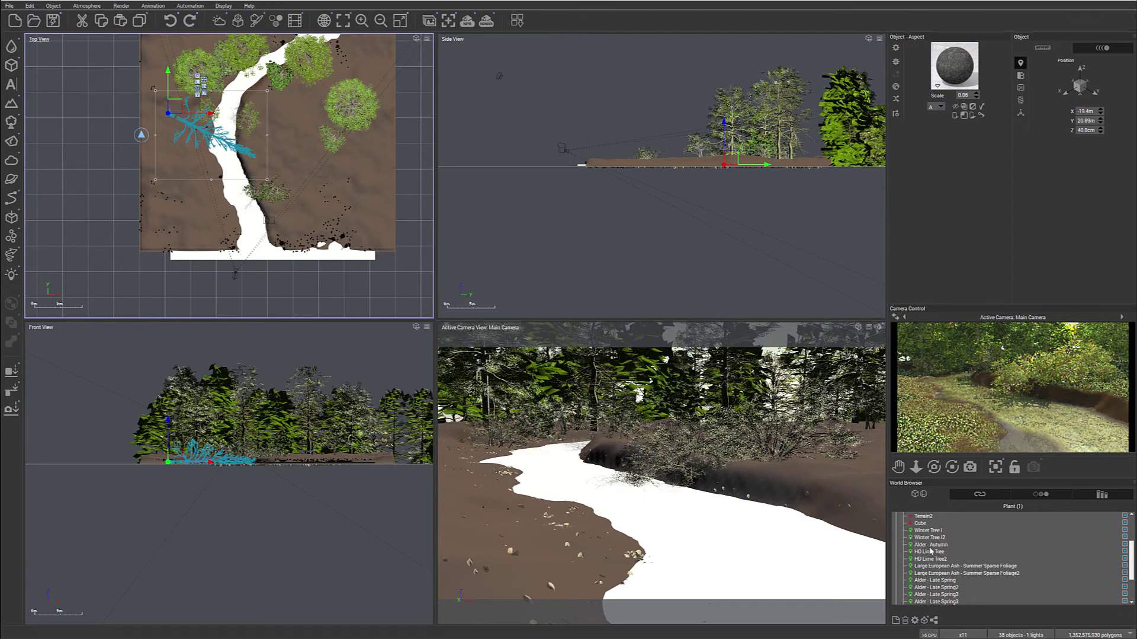
click(160, 219)
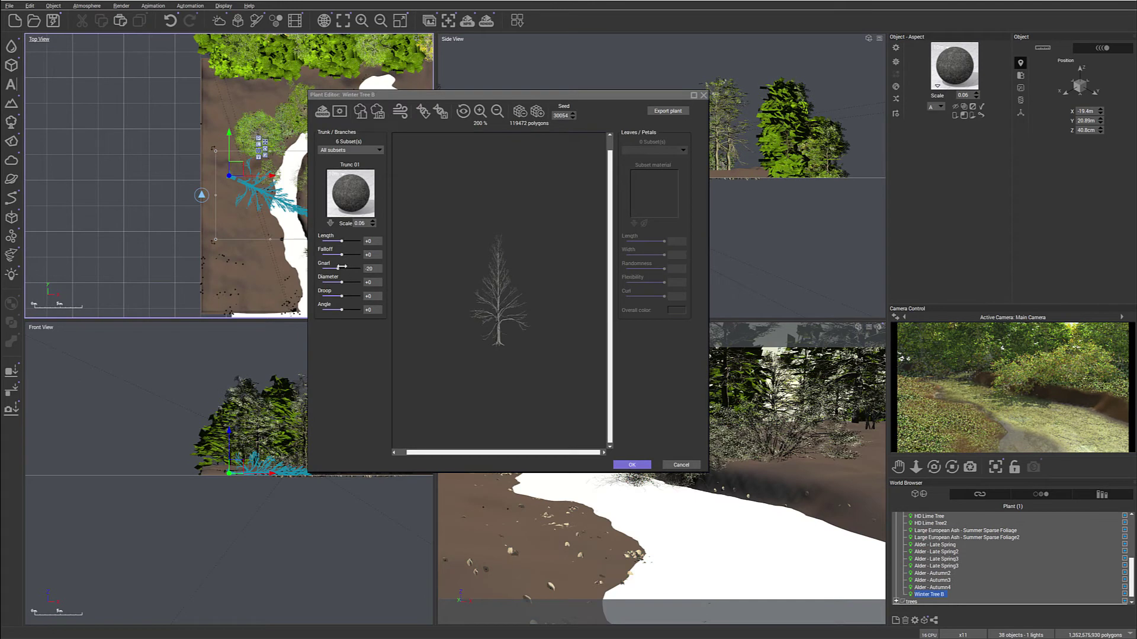
drag(341, 267, 345, 267)
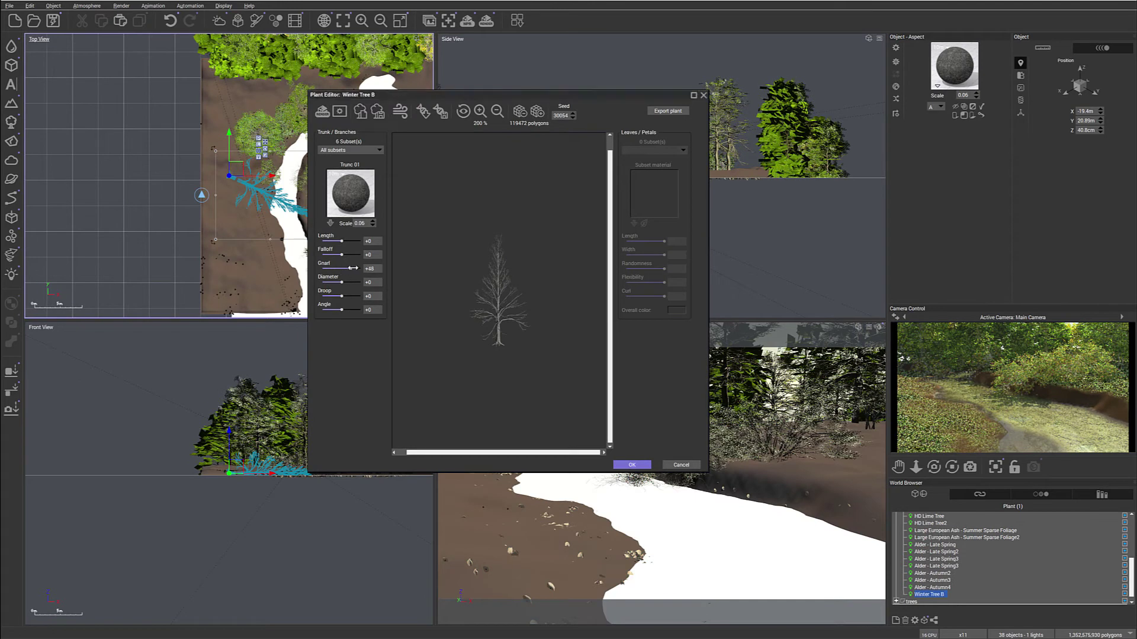
drag(451, 314, 450, 314)
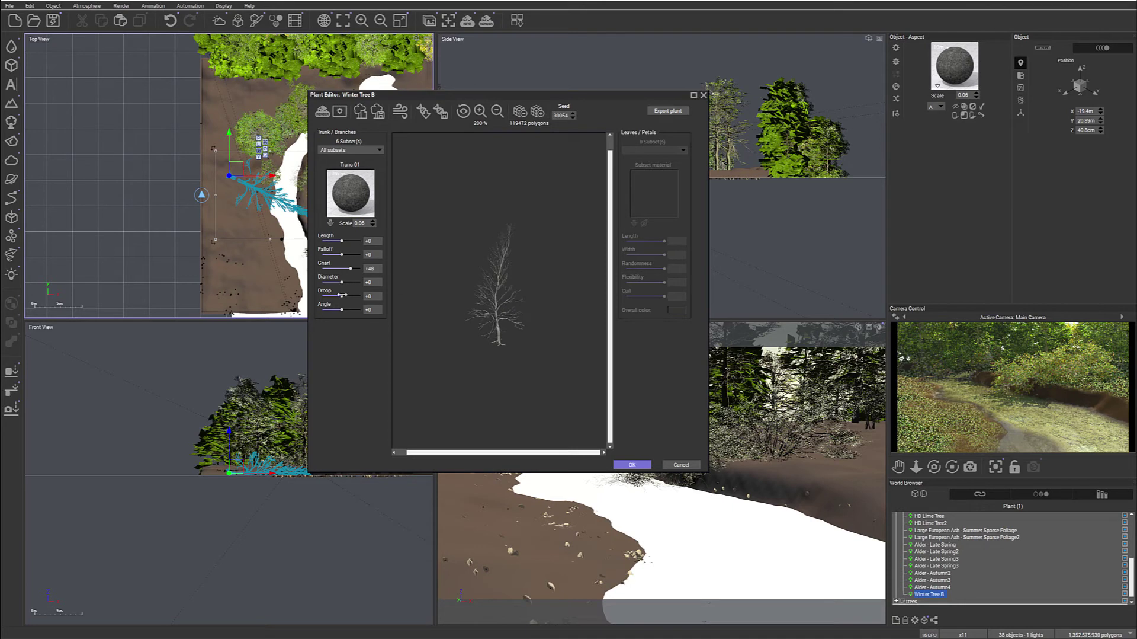
drag(343, 295, 351, 294)
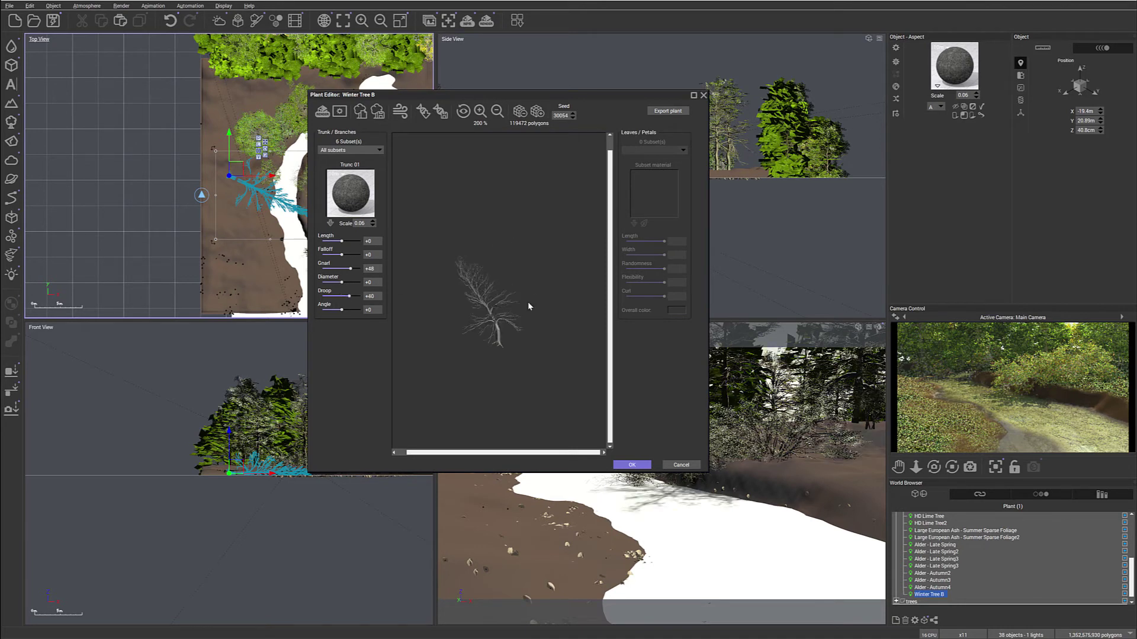
click(632, 465)
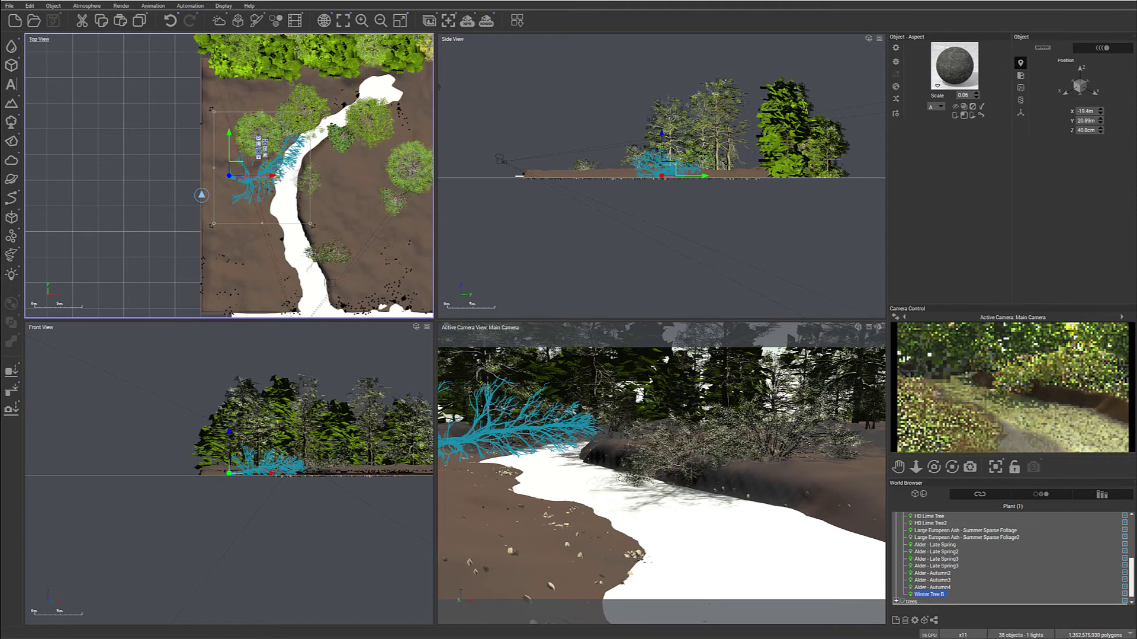
- Shift the fallen winter tree to about X -17.9 m, Y 18.76 m, sink it to Z -33 cm, and adjust its tilt slightly
drag(241, 170, 243, 172)
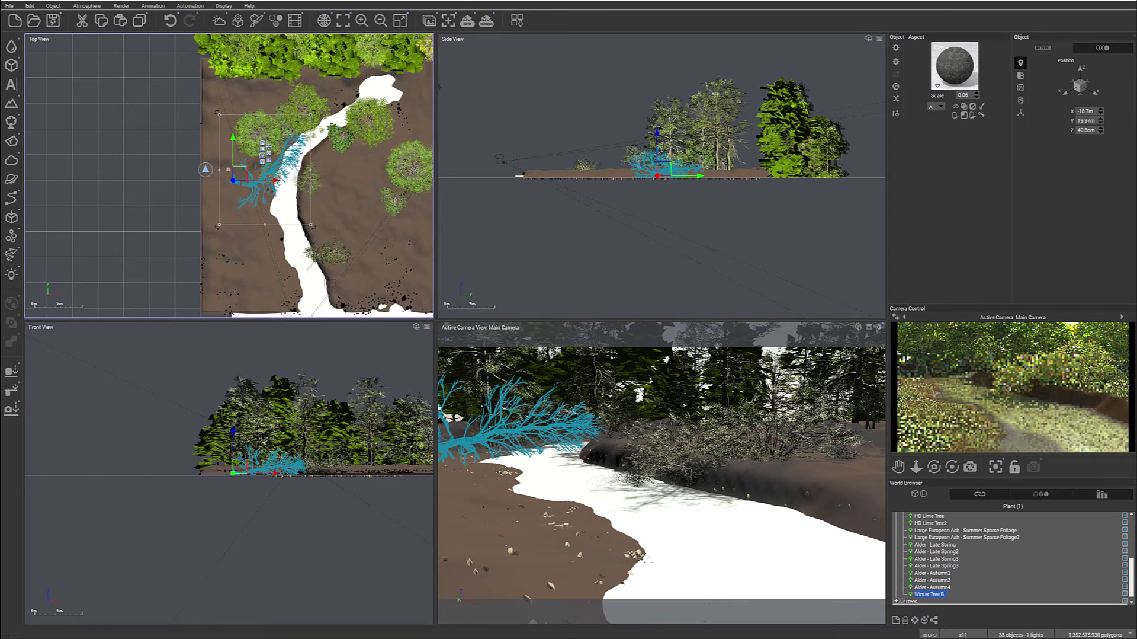
drag(241, 177, 246, 184)
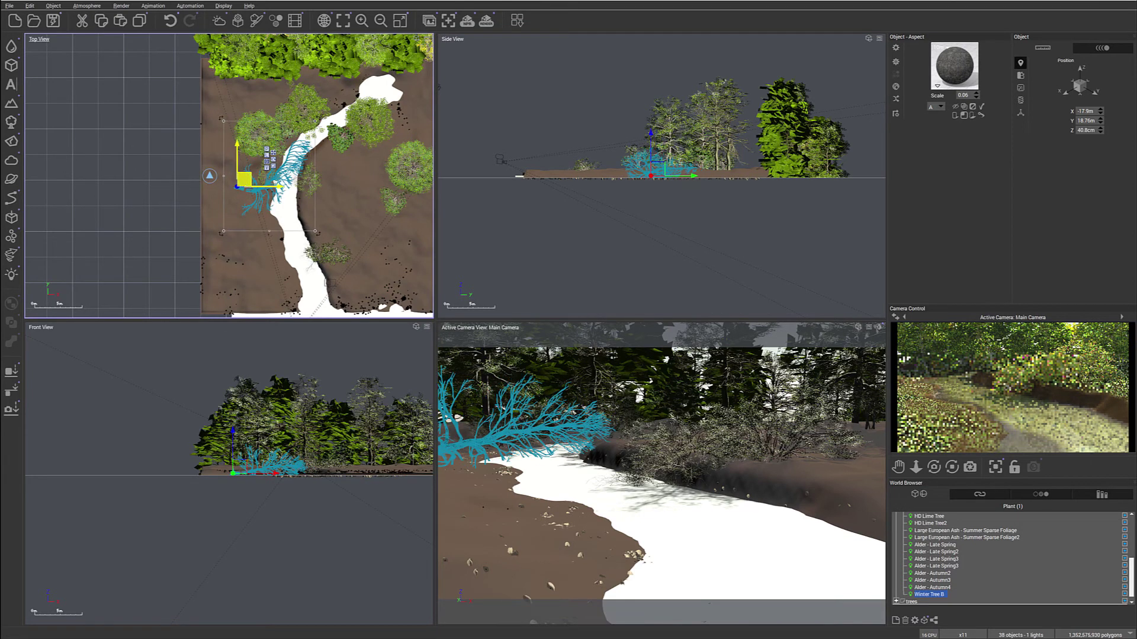
click(676, 152)
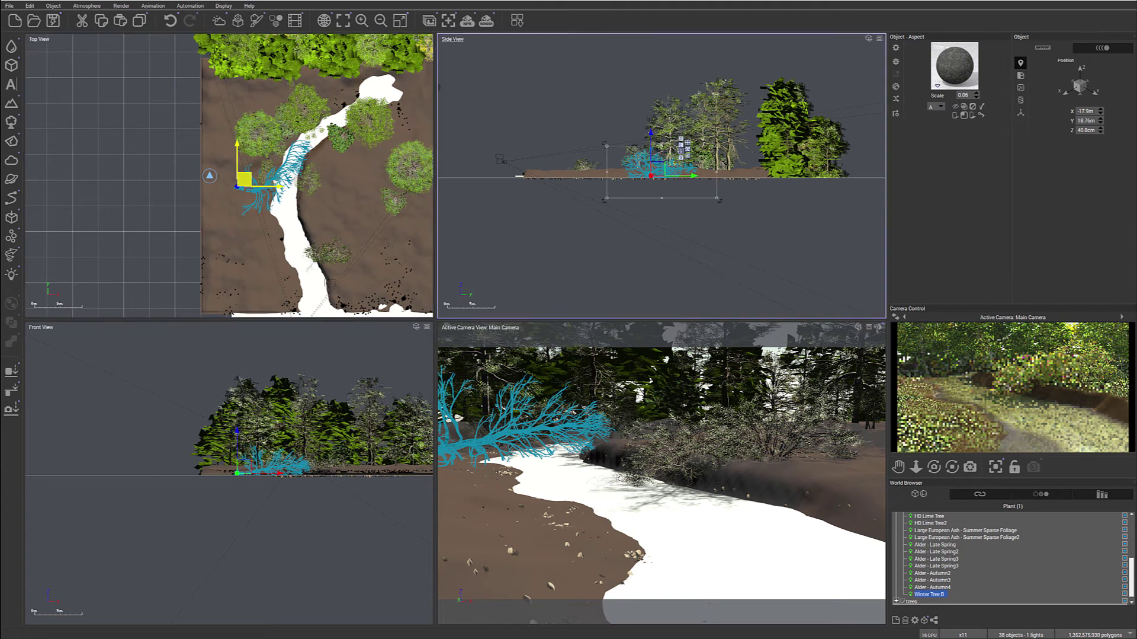
drag(651, 135, 659, 171)
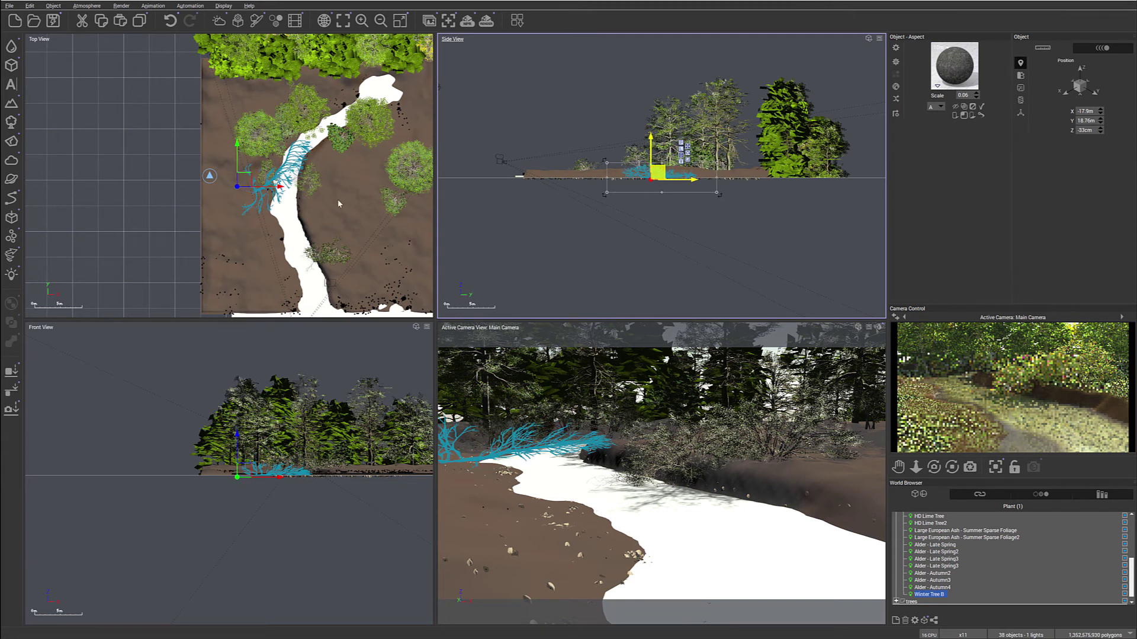
click(333, 499)
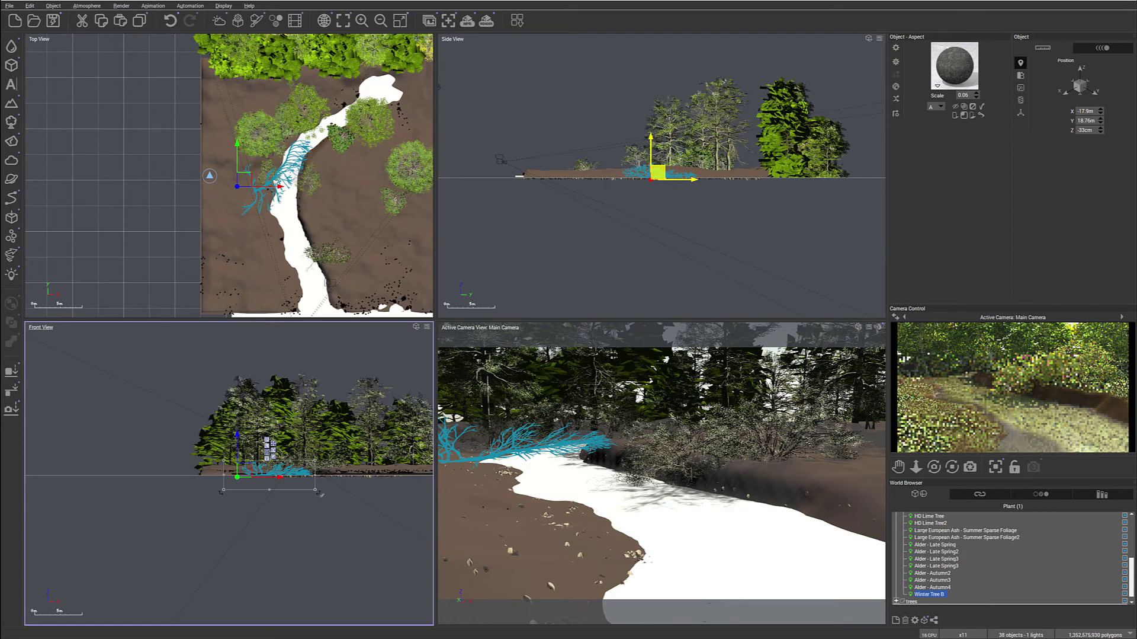
drag(322, 494, 318, 490)
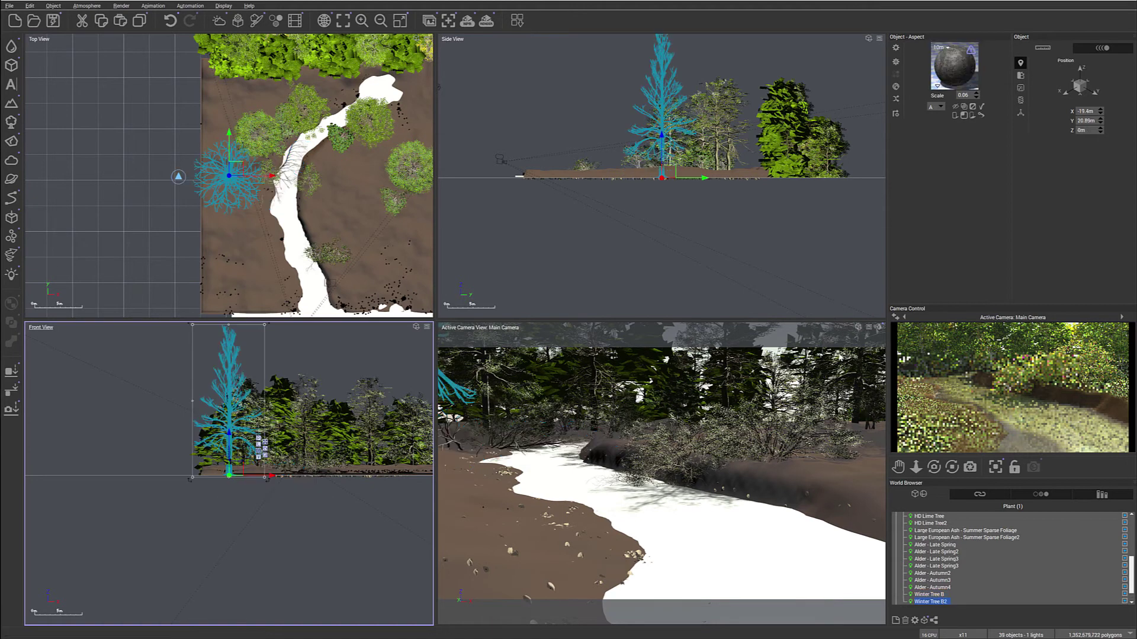
- Move the second winter tree to the right bank, scale it down to about half size, and place it near X 10.94 m, Y 20.4 m
drag(234, 167, 391, 163)
middle_drag(663, 94, 677, 142)
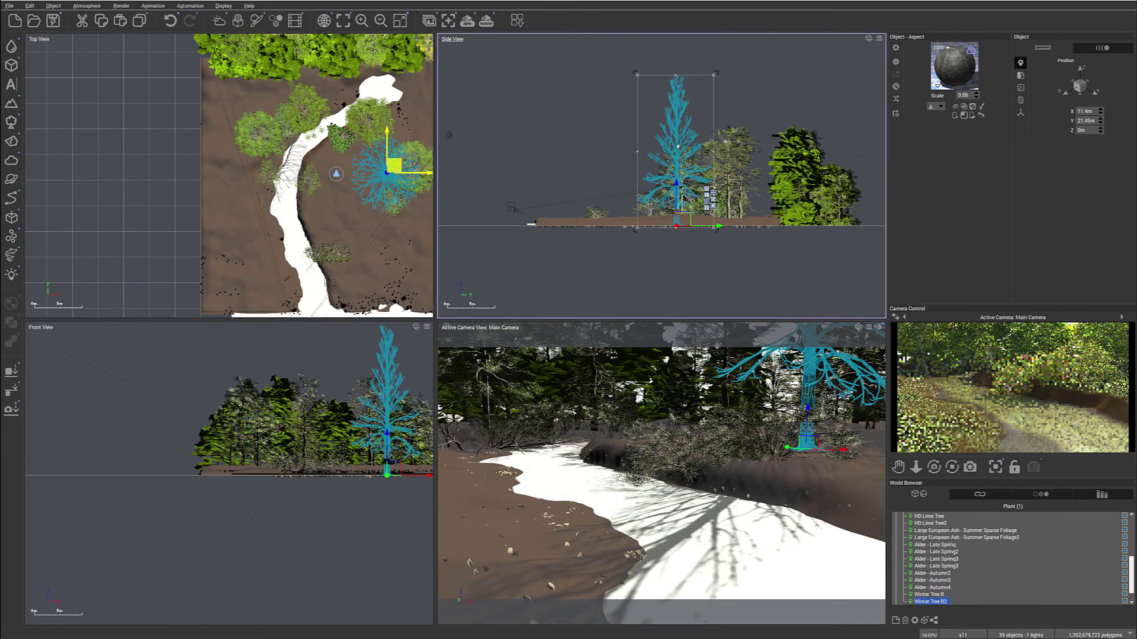
drag(714, 74, 674, 155)
drag(391, 157, 390, 158)
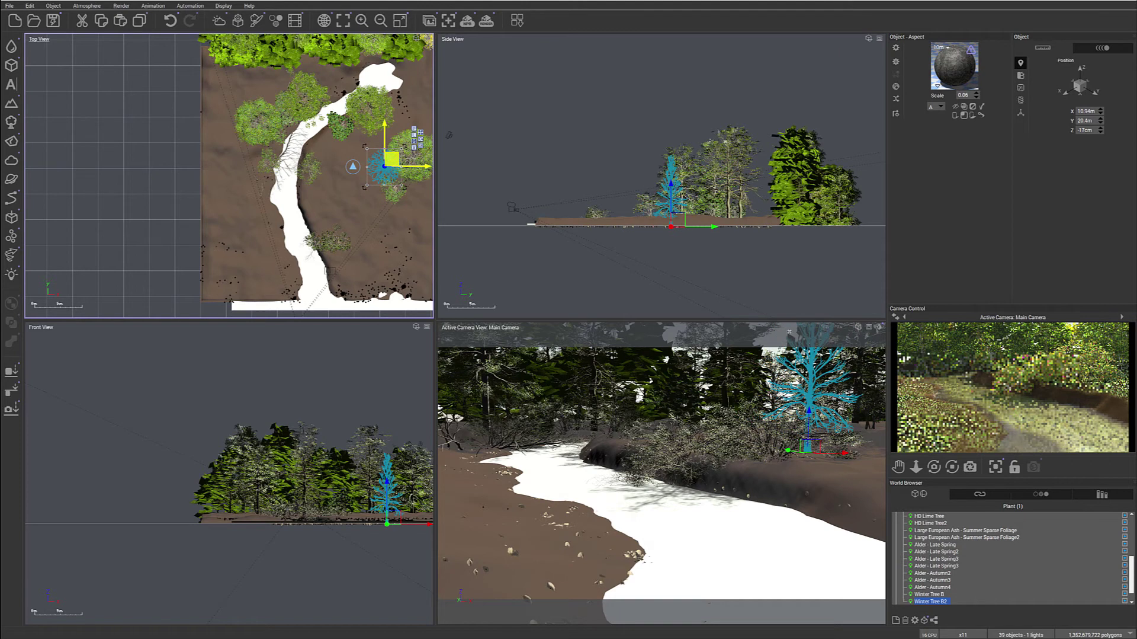
- Add another Alder - Autumn and sink it into the left foreground bank at about X -8.97 m, Y -1.32 m, Z -1.13 m
click(11, 122)
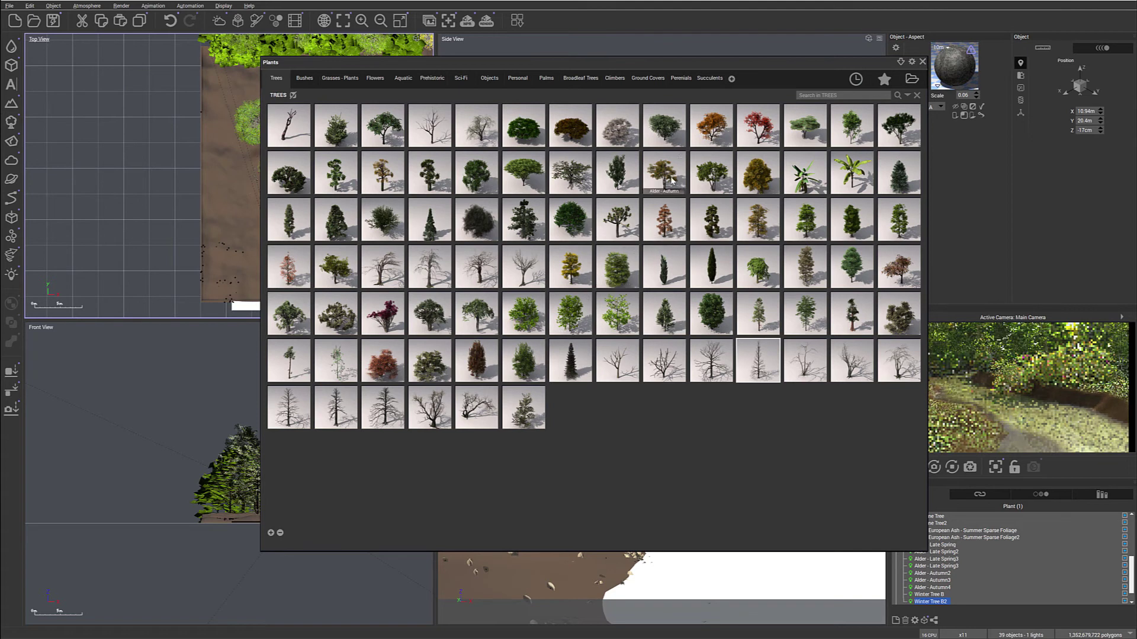
double_click(600, 272)
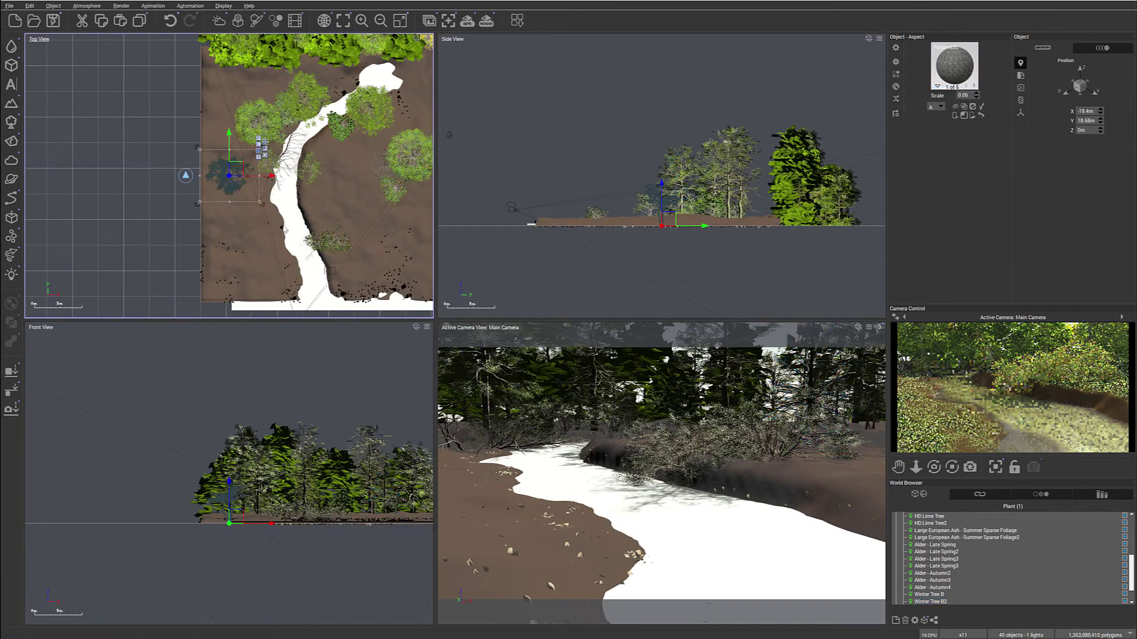
drag(230, 175, 294, 285)
click(548, 206)
drag(579, 178, 550, 211)
drag(294, 295, 291, 270)
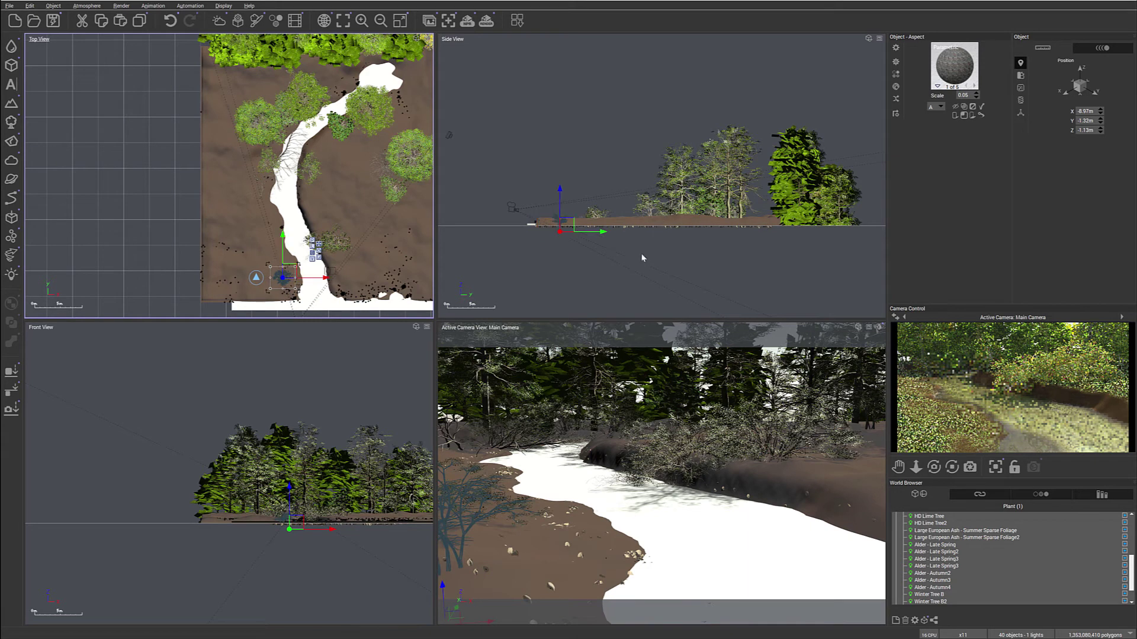
- Add a Large European Ash - Spring Bright Green, scale it down, and place it on the left bank at about X -10.1 m, Y 3.59 m, Z -39 cm
click(17, 122)
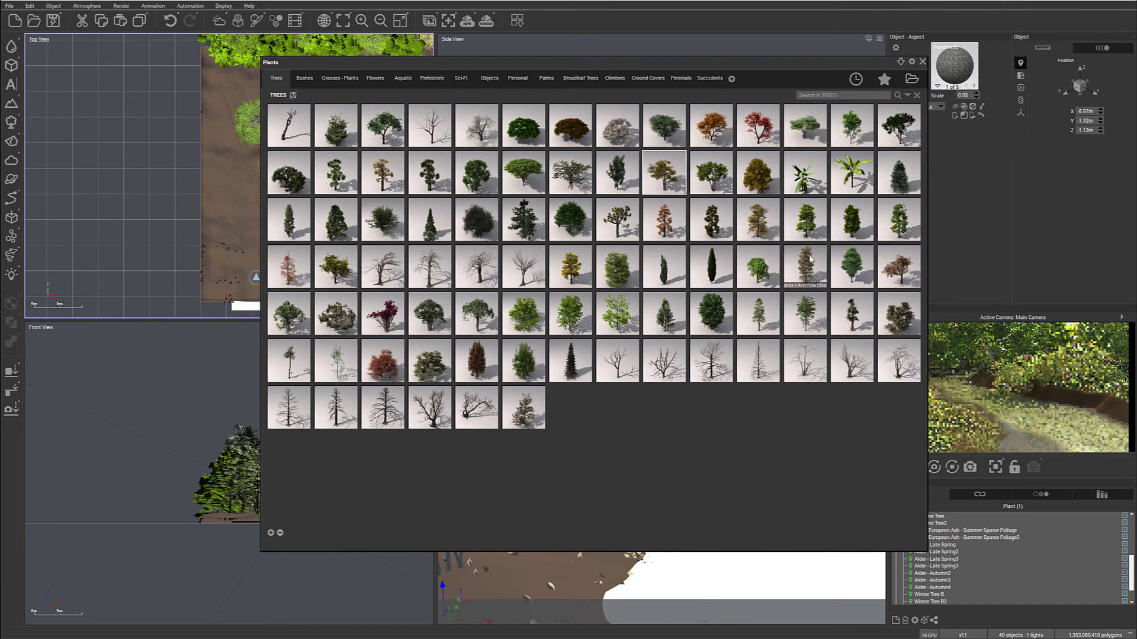
double_click(813, 225)
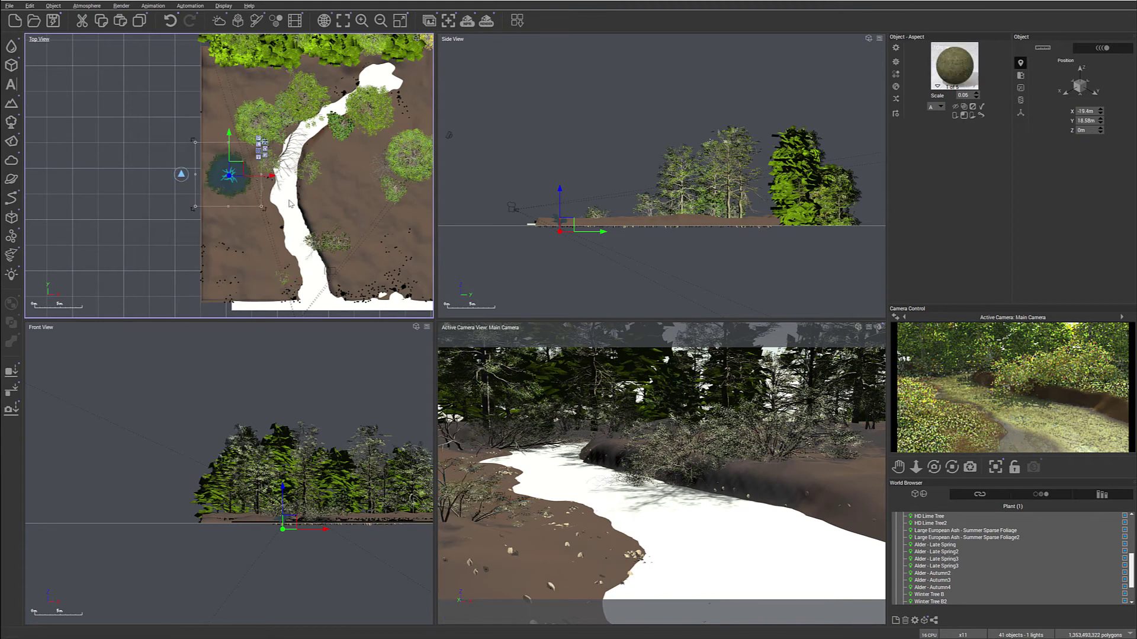
drag(281, 225, 277, 237)
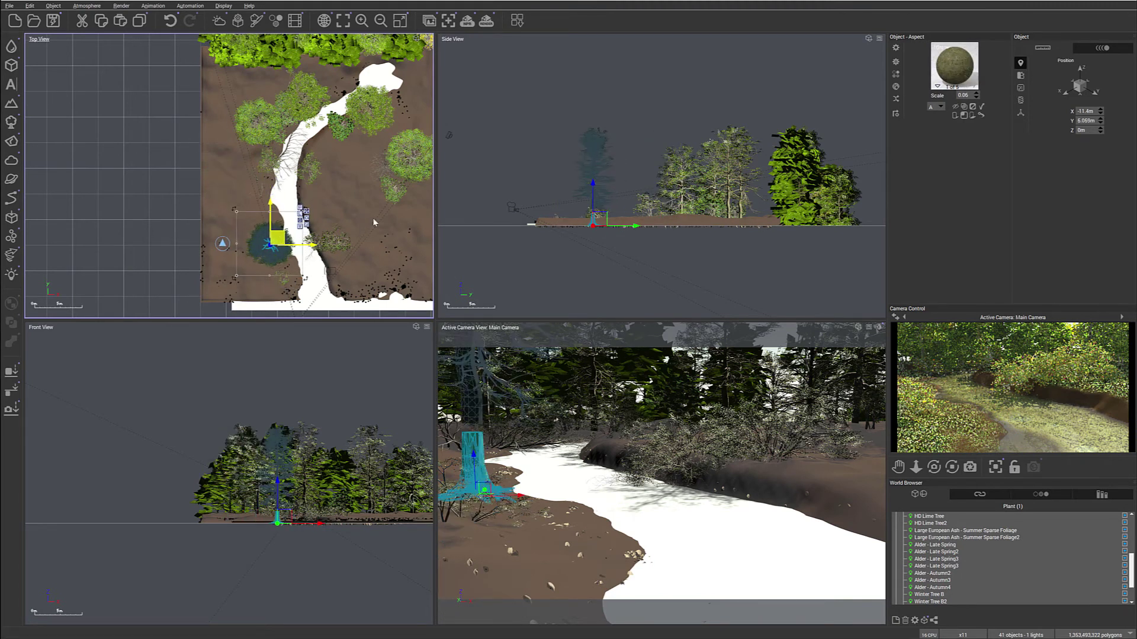
click(593, 178)
drag(625, 120, 609, 151)
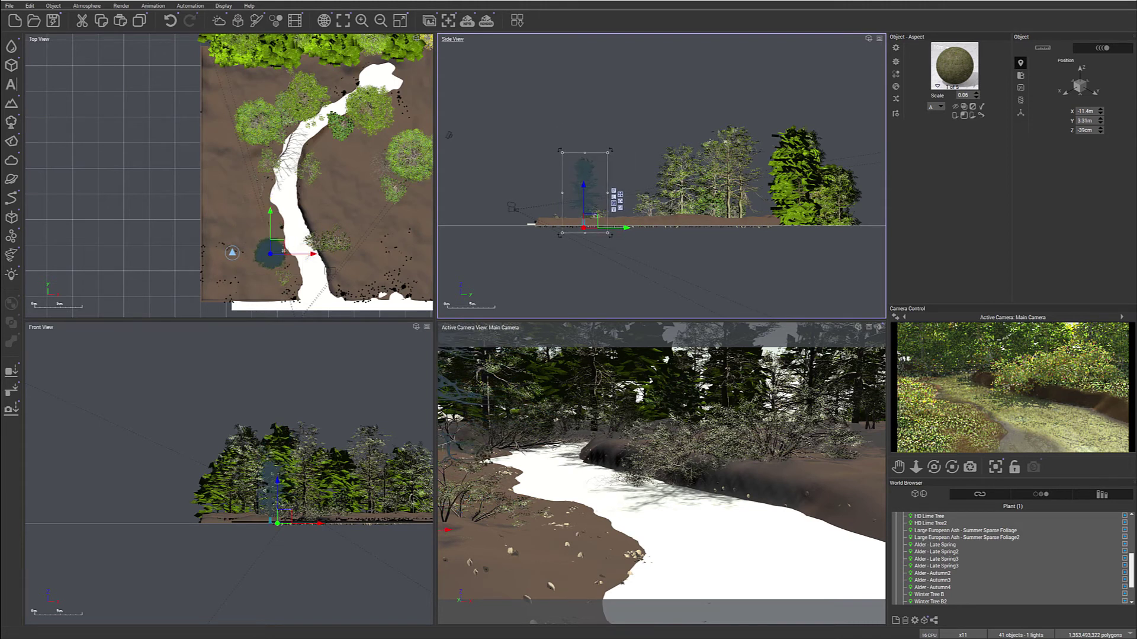
click(280, 254)
drag(279, 254, 286, 250)
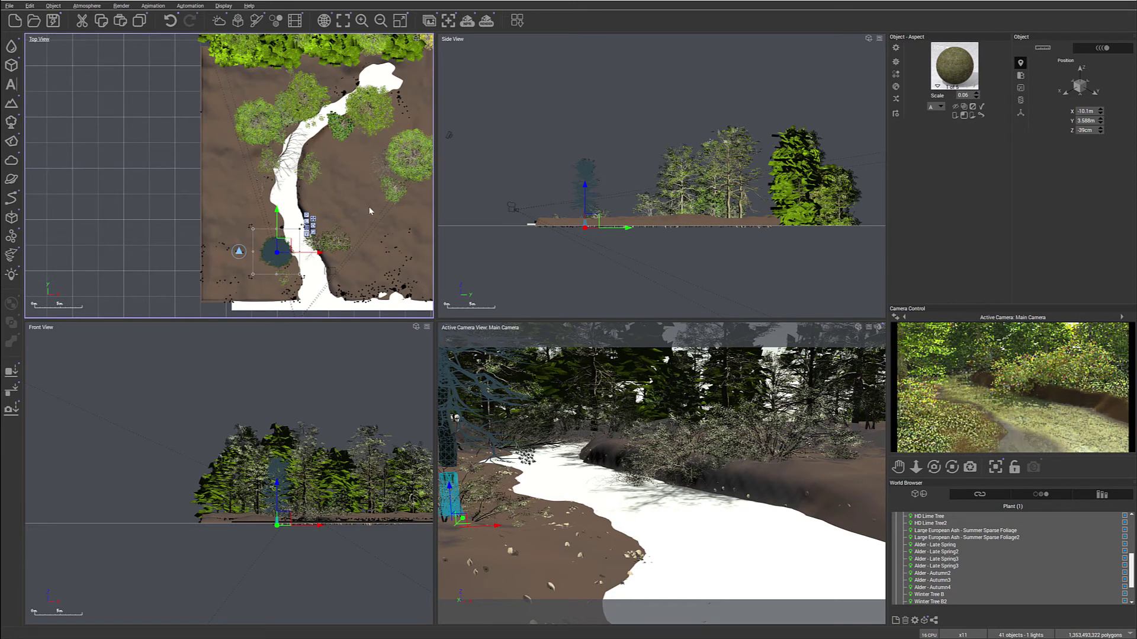
- Add another Large European Ash - Spring Bright Green on the right foreground bank at about X 5.56 m, Y -59 cm, leaning over the stream
right_drag(369, 208, 321, 158)
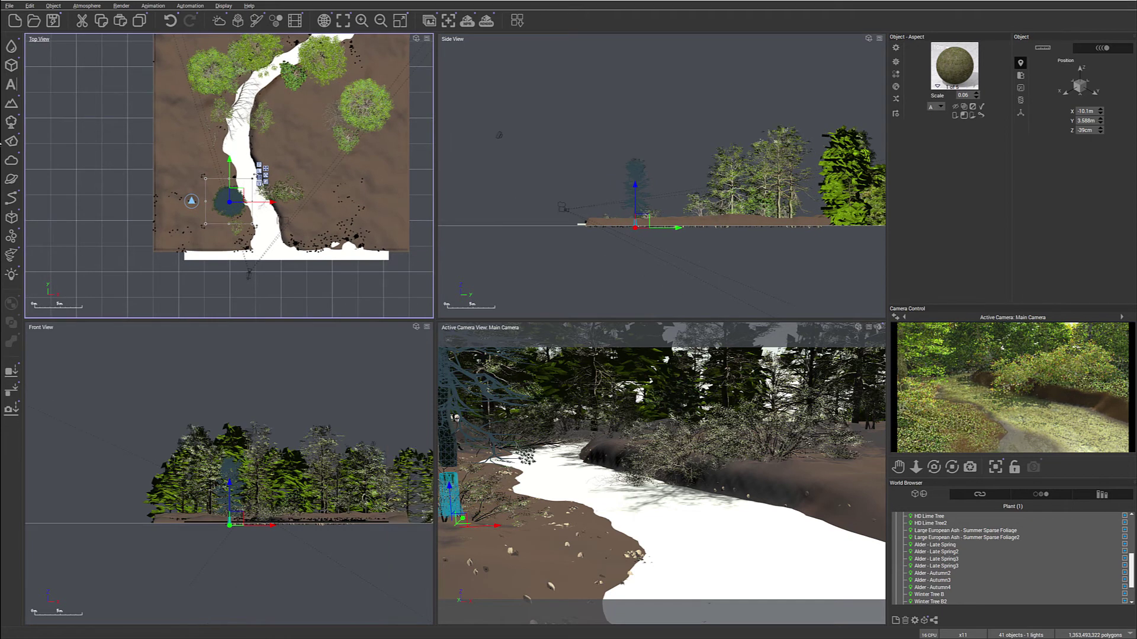
click(12, 122)
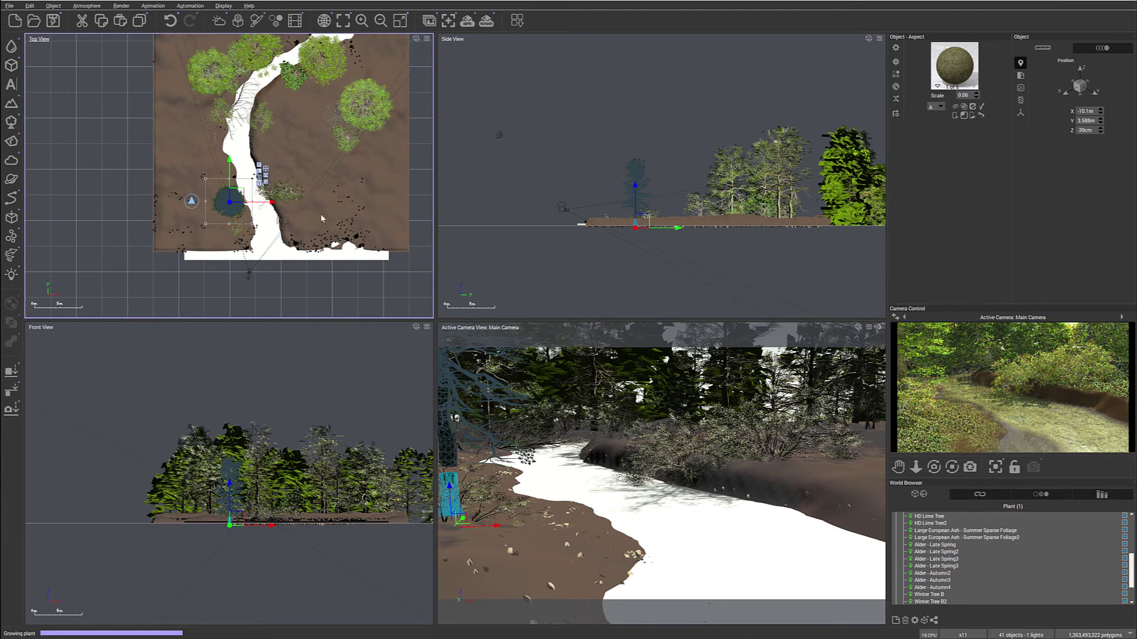
drag(233, 165, 310, 220)
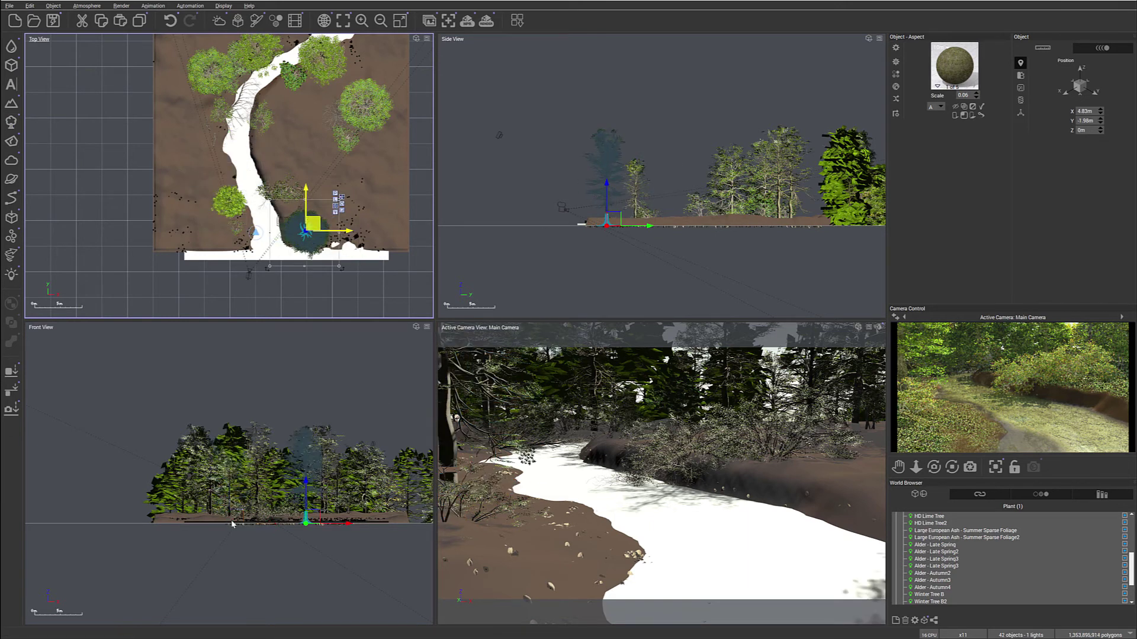
click(312, 525)
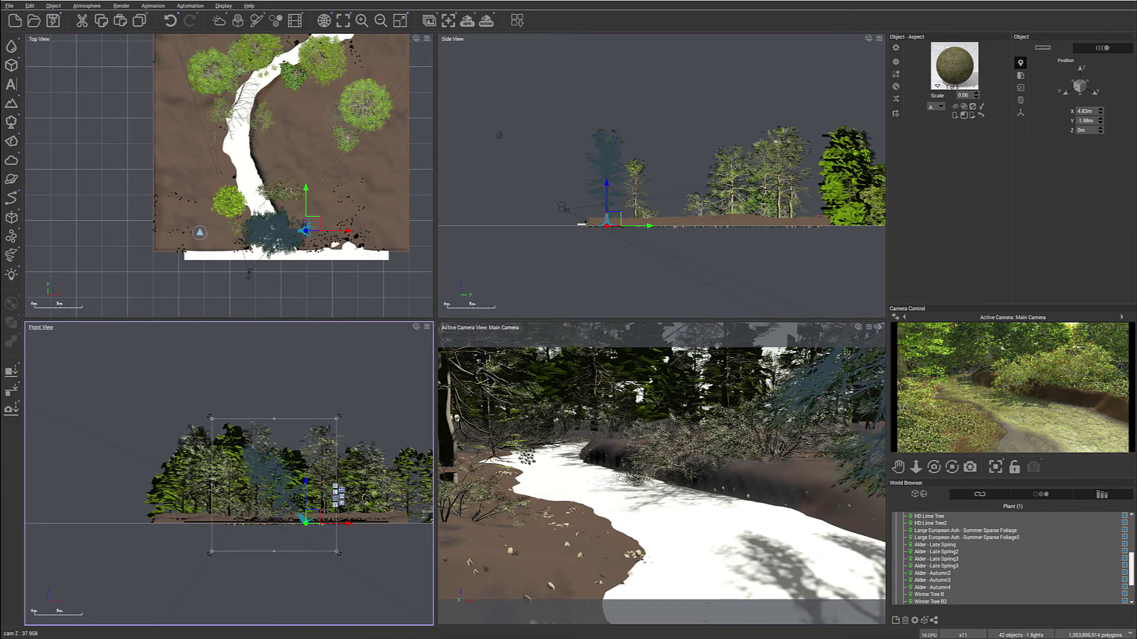
click(200, 232)
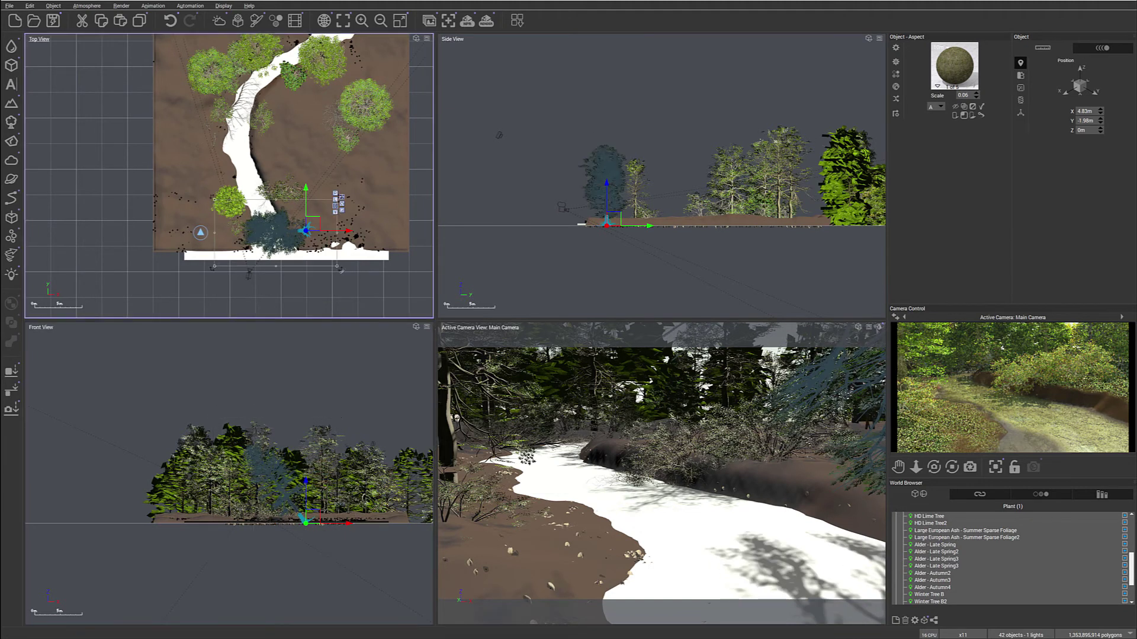
drag(315, 226, 319, 218)
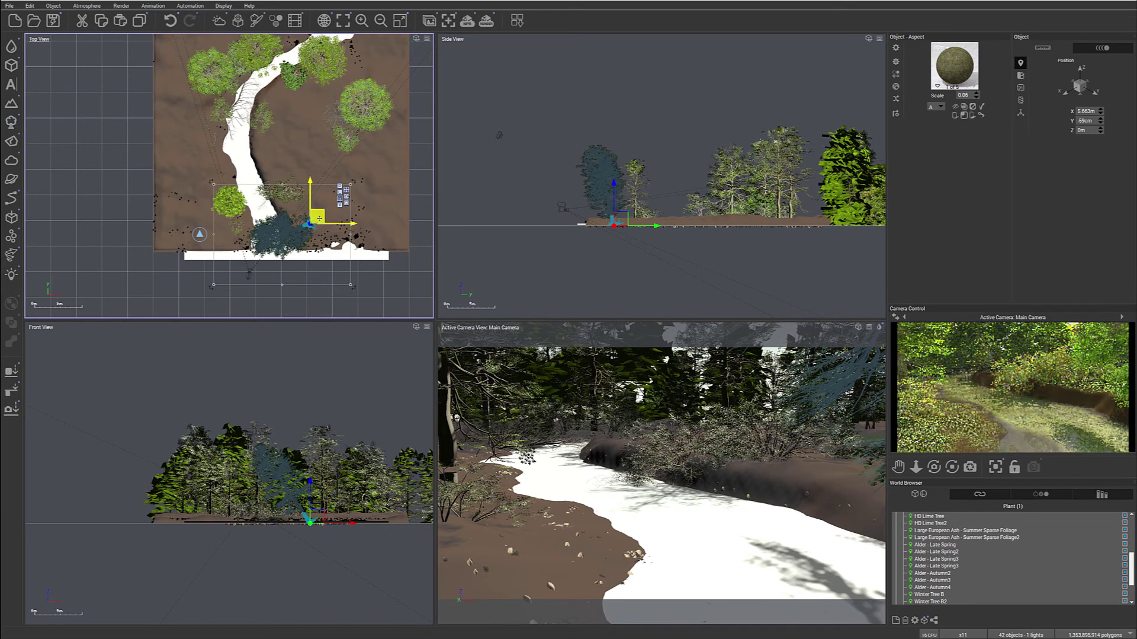
- Adjust the leaning ash's position and copy it to the left bank at about X -14.2 m, Y 8.3 m
mouse_move(317, 214)
mouse_down()
mouse_move(320, 189)
mouse_move(310, 200)
mouse_up()
drag(353, 266, 212, 172)
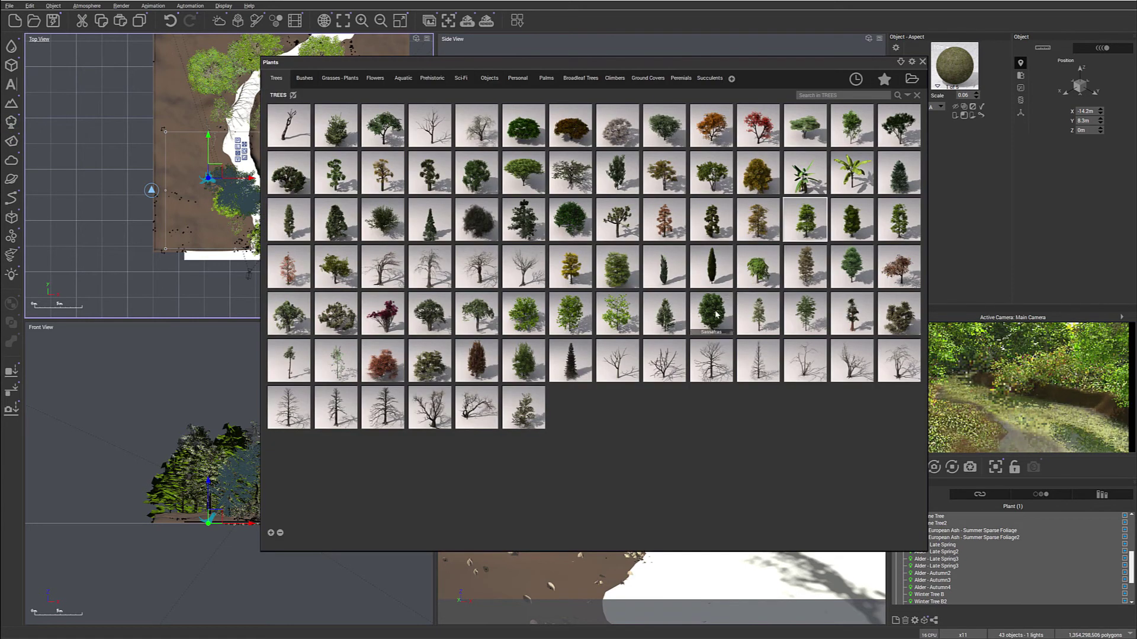
- Add a Sassafras tree and move it to the far right background at about X 32.7 m, Y 39.83 m
double_click(715, 314)
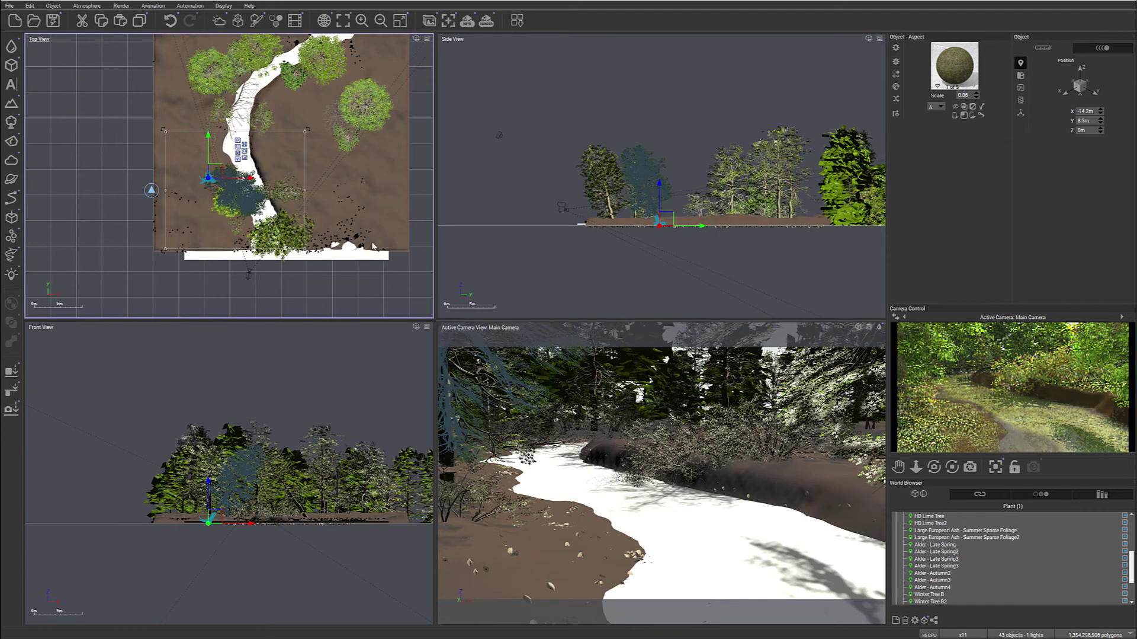
drag(233, 171, 326, 210)
drag(662, 189, 622, 190)
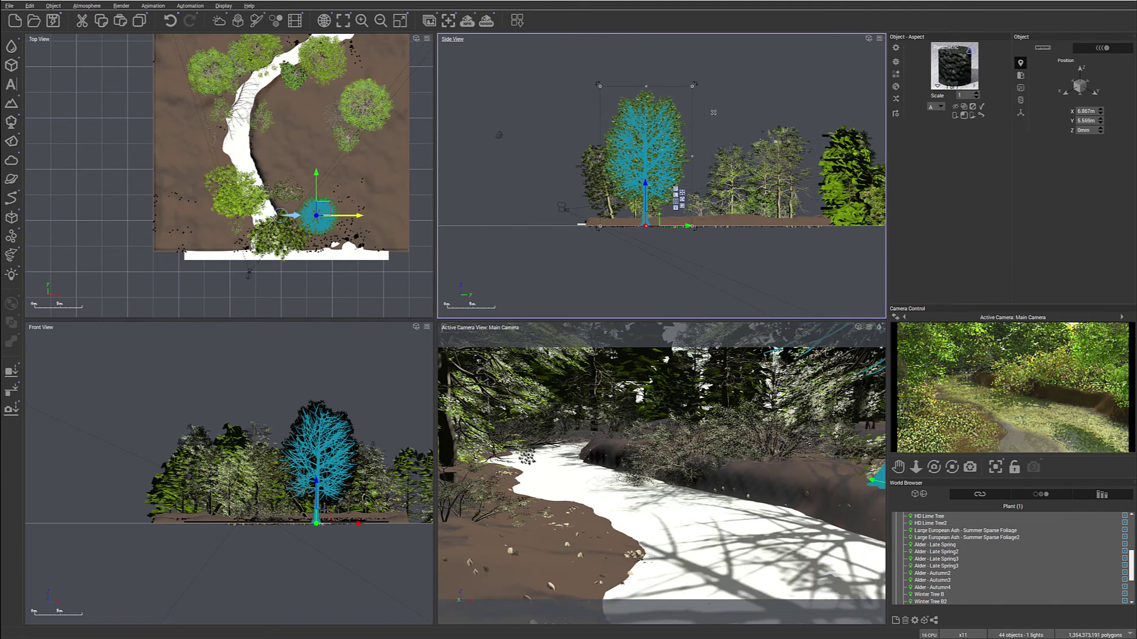
mouse_move(325, 185)
mouse_down()
mouse_move(333, 205)
mouse_move(386, 128)
mouse_move(342, 194)
mouse_up()
right_drag(276, 198, 235, 269)
drag(299, 256, 413, 82)
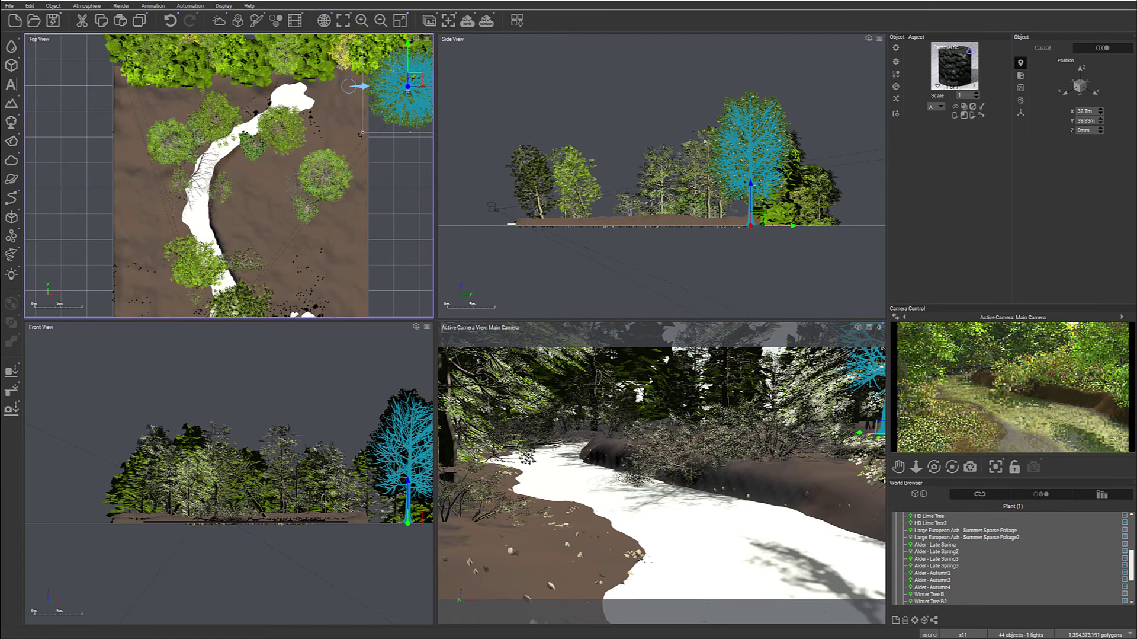
- Copy the Sassafras to the near foreground beside the camera at about X 6.77 m, Y -6.47 m
alt+drag(415, 81, 304, 291)
right_drag(370, 218, 403, 69)
drag(335, 146, 314, 165)
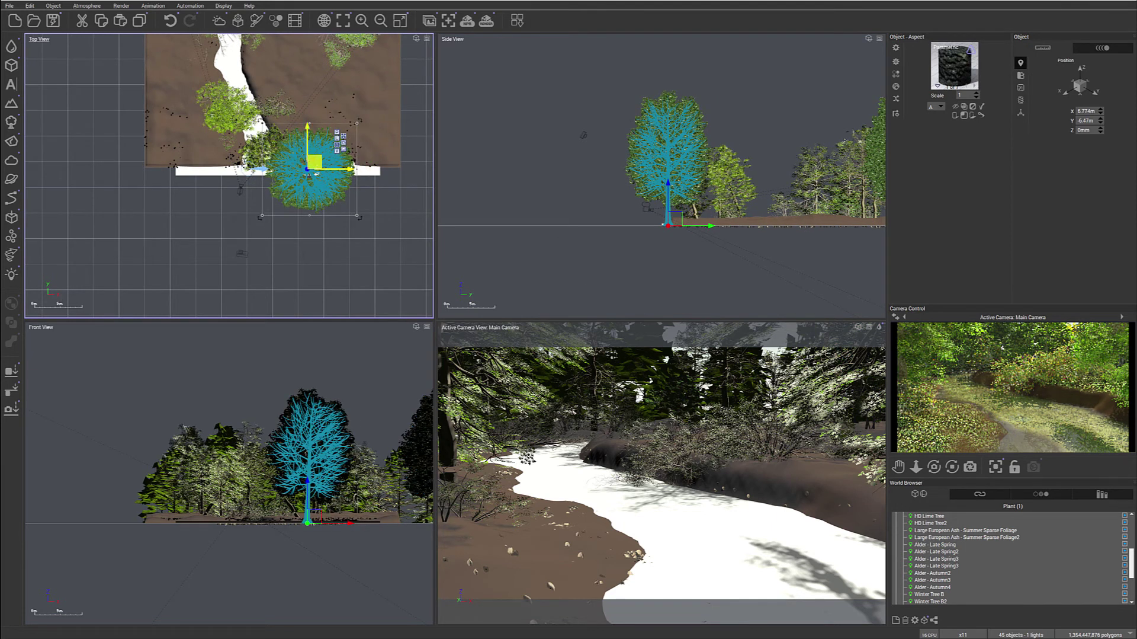
- Copy the Sassafras to the left bank at about X -18.4 m, Y 18.76 m, scale it down slightly, and refresh the camera preview
drag(317, 169, 178, 62)
right_drag(199, 92, 216, 235)
drag(192, 199, 203, 173)
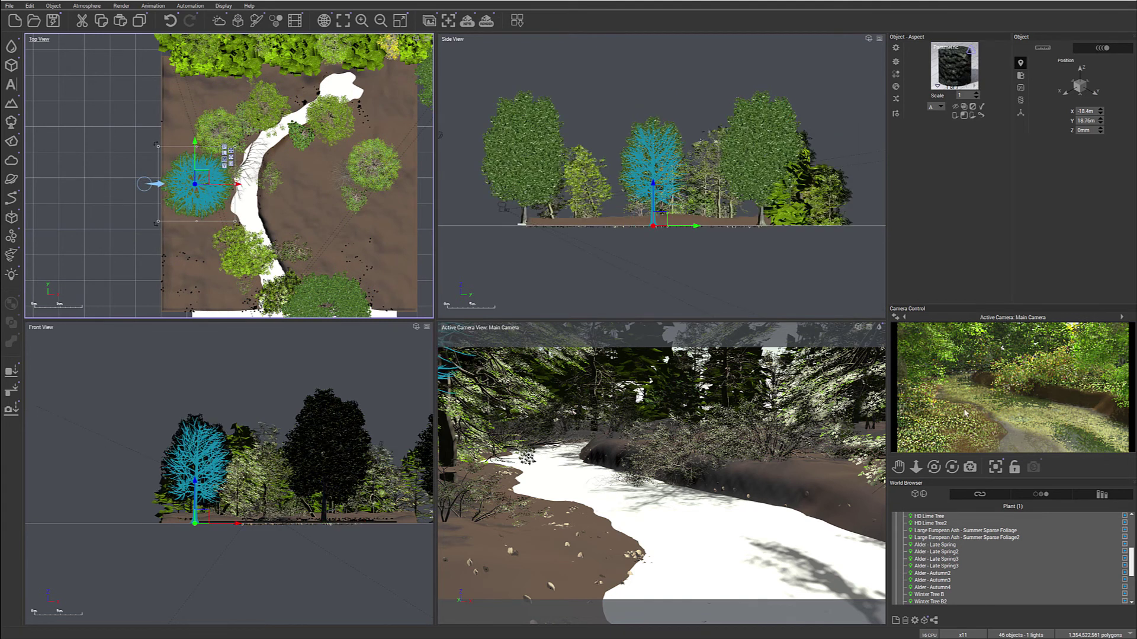
click(1100, 381)
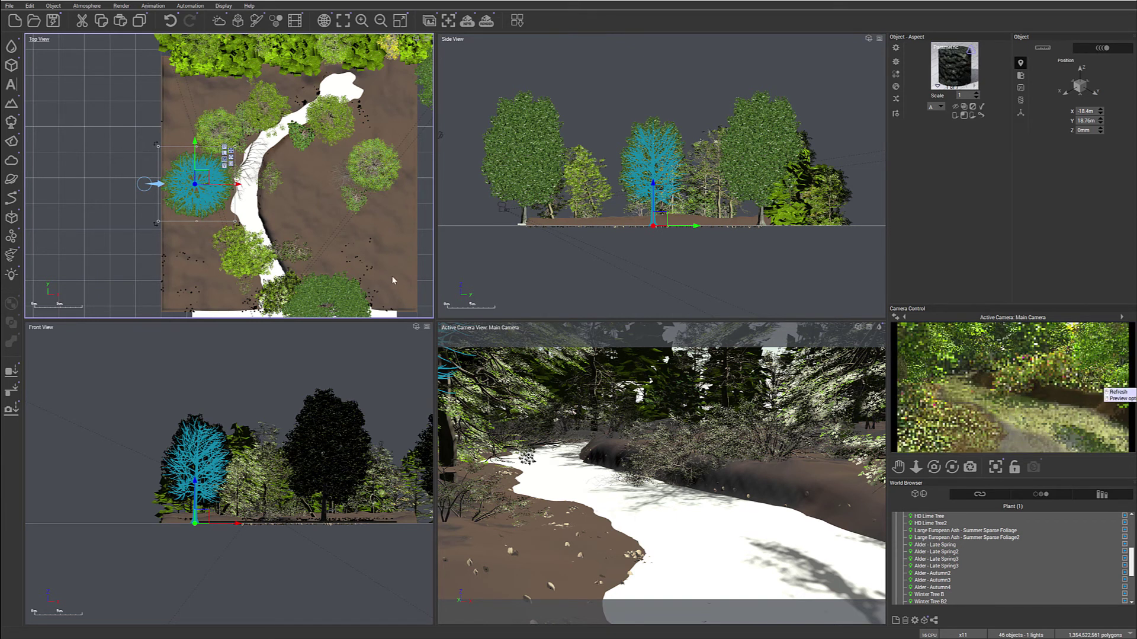
- Create a new layer below the trees layer and name it "hero tree"
right_drag(273, 278, 301, 210)
scroll(301, 209, up, 4)
scroll(300, 207, up, 2)
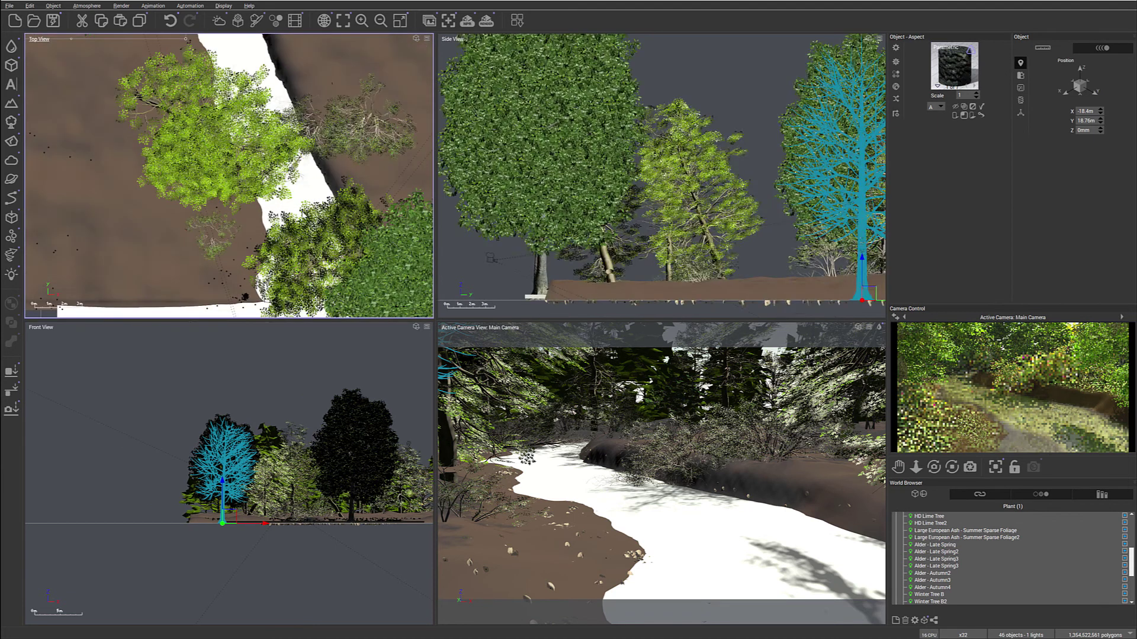
scroll(990, 552, down, 1)
scroll(991, 552, down, 3)
click(971, 593)
scroll(941, 580, up, 3)
scroll(938, 545, down, 2)
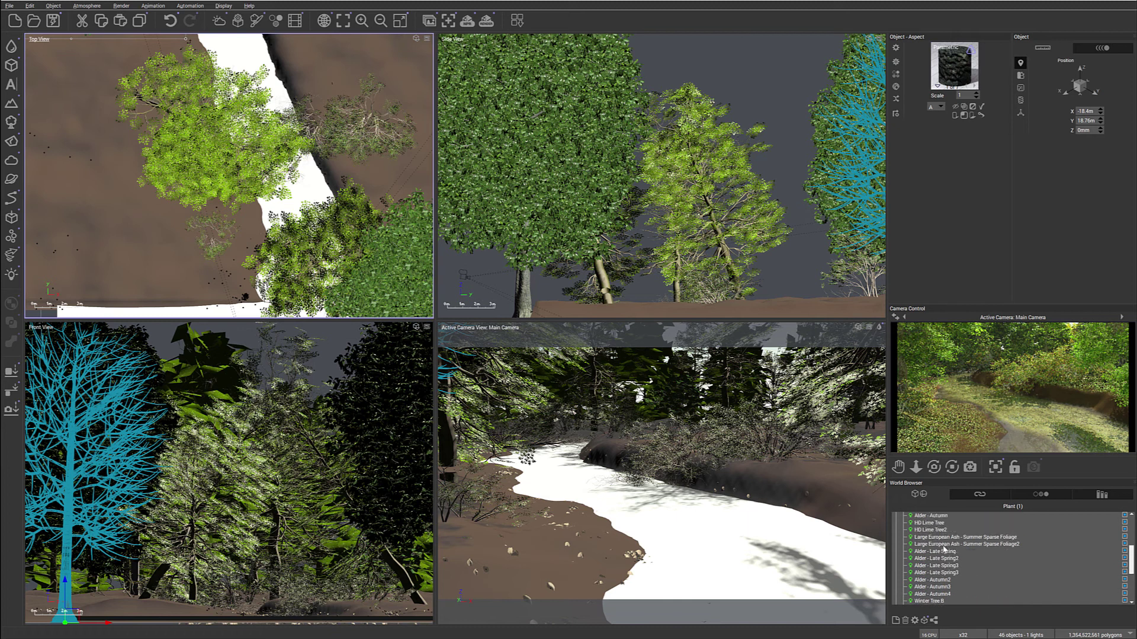
scroll(944, 556, down, 1)
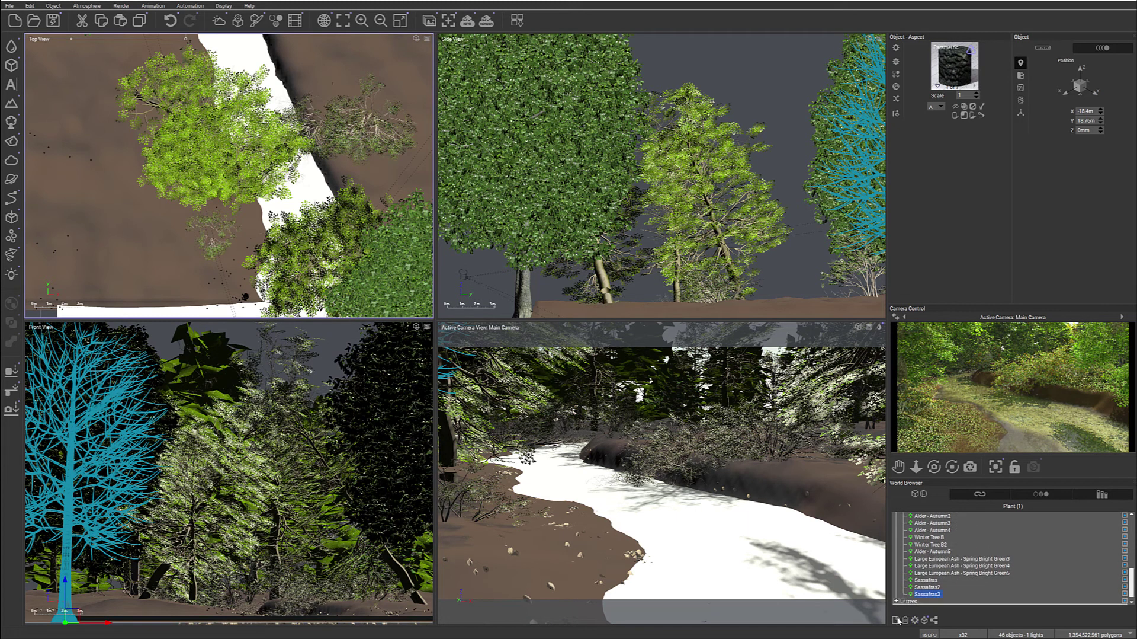
scroll(959, 574, down, 1)
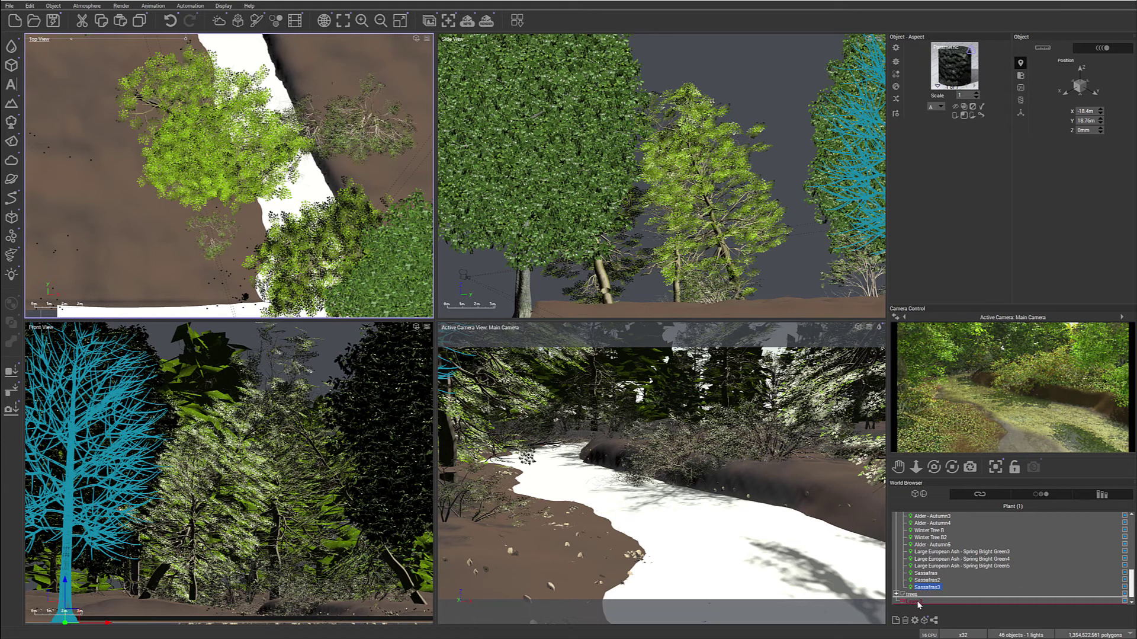
click(915, 601)
click(916, 601)
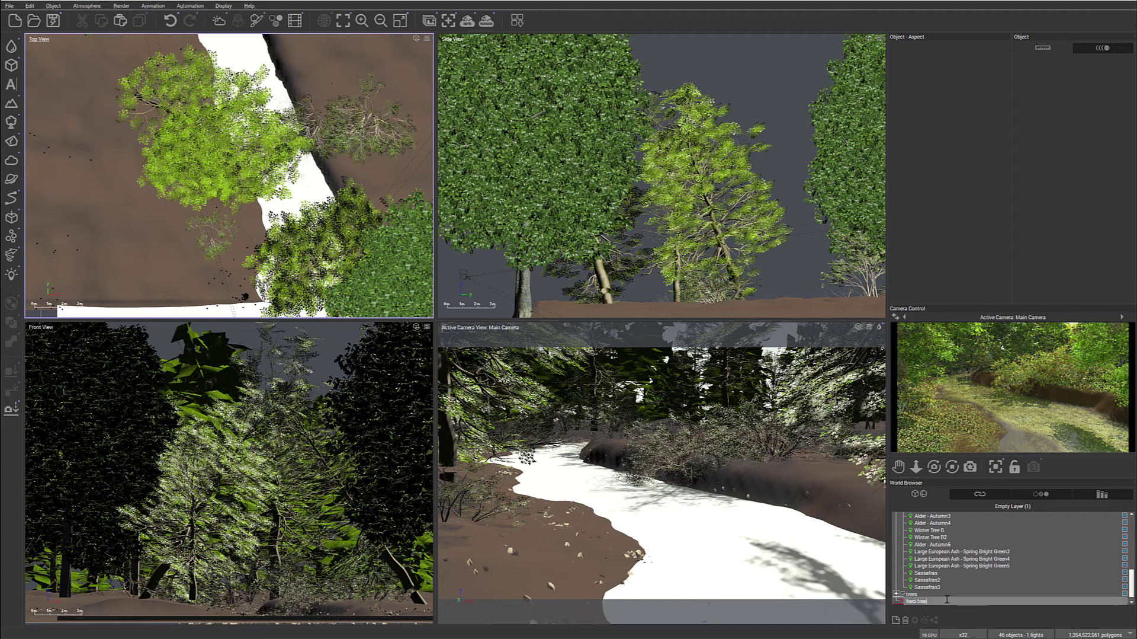
key(Return)
- Select all individually placed plants from Winter Tree I through Sassafras3, put them in the hero tree layer, and collapse it
click(924, 586)
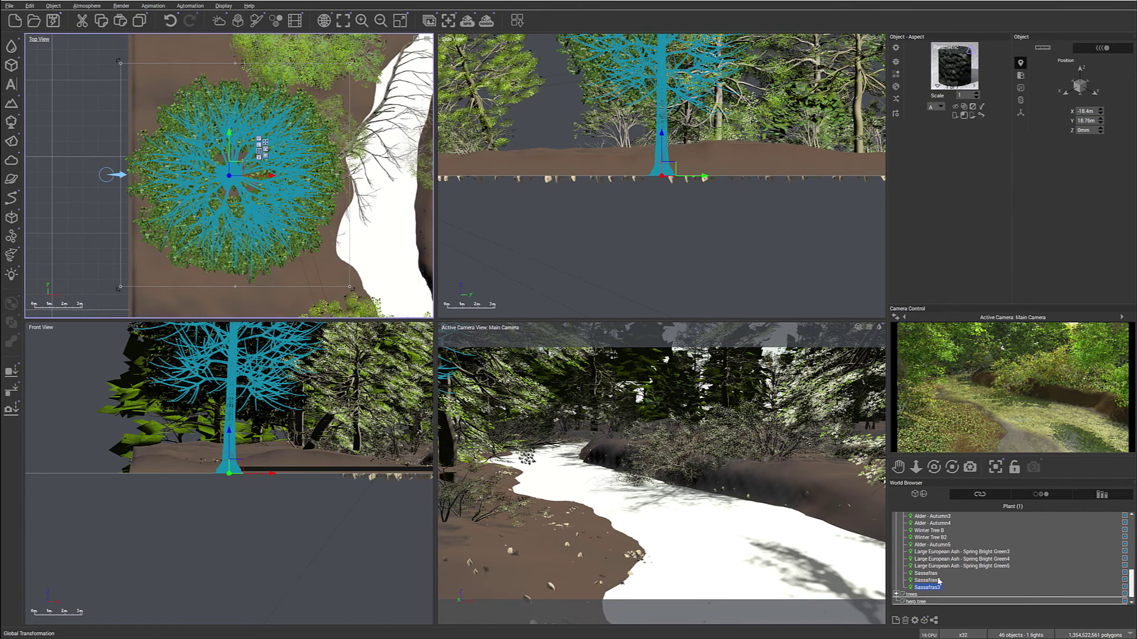
scroll(936, 582, up, 4)
scroll(940, 569, up, 1)
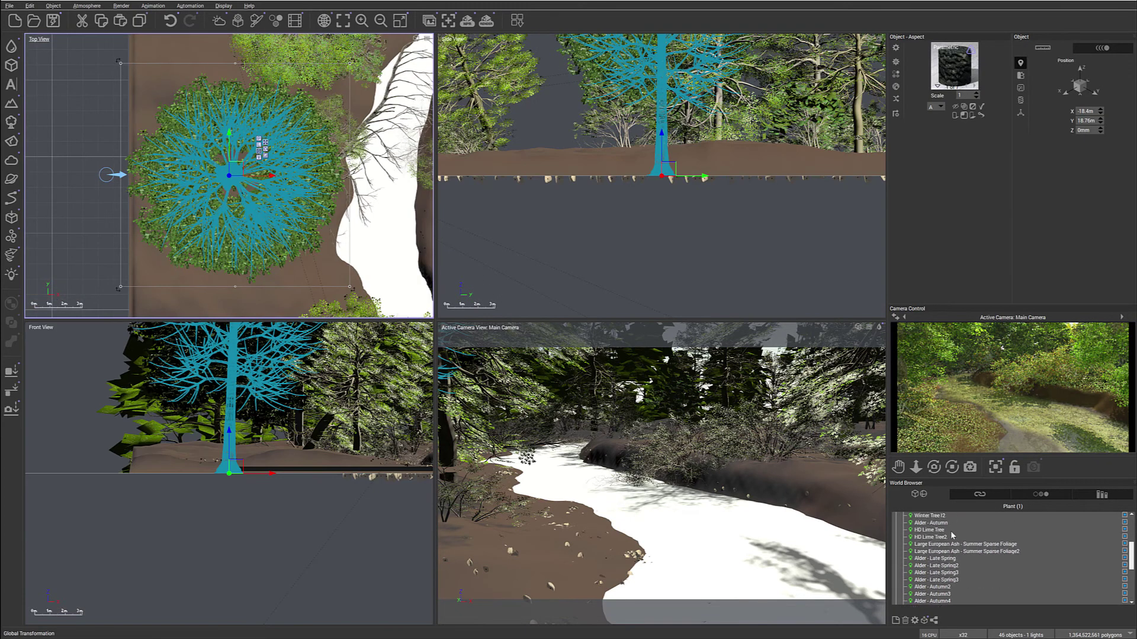
scroll(957, 548, up, 4)
shift+click(938, 537)
scroll(983, 570, down, 7)
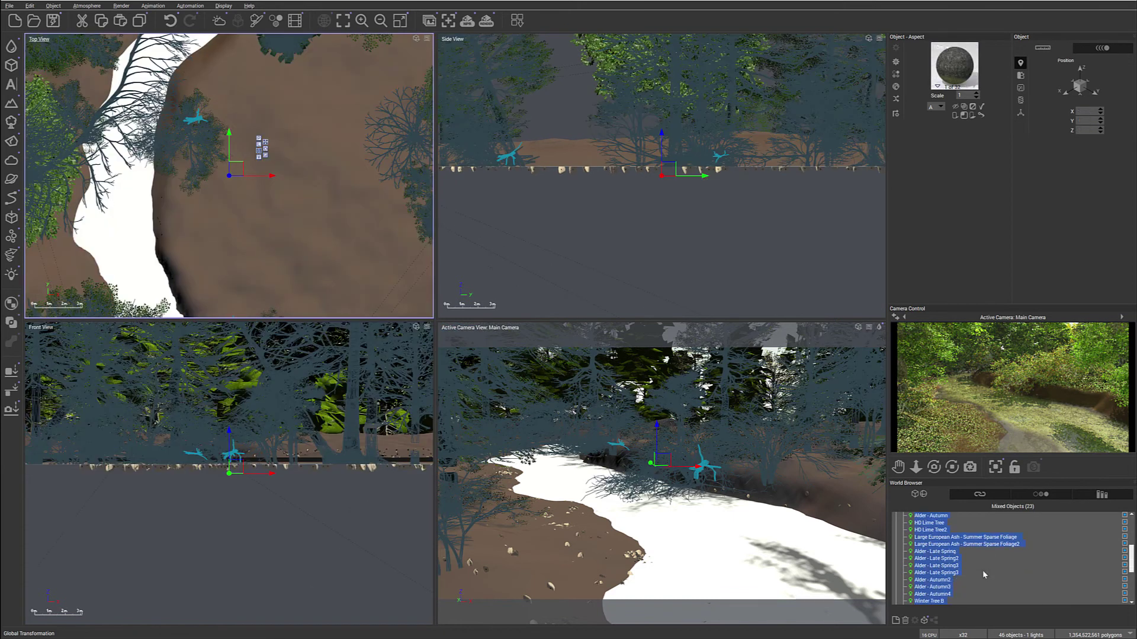
scroll(982, 574, down, 3)
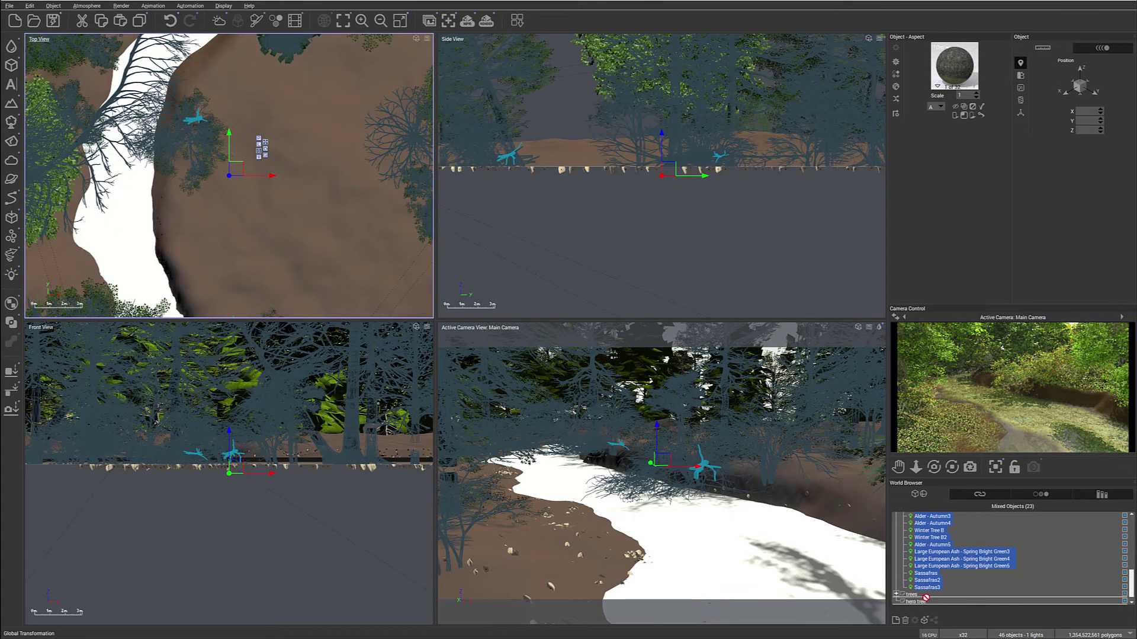
scroll(924, 600, up, 1)
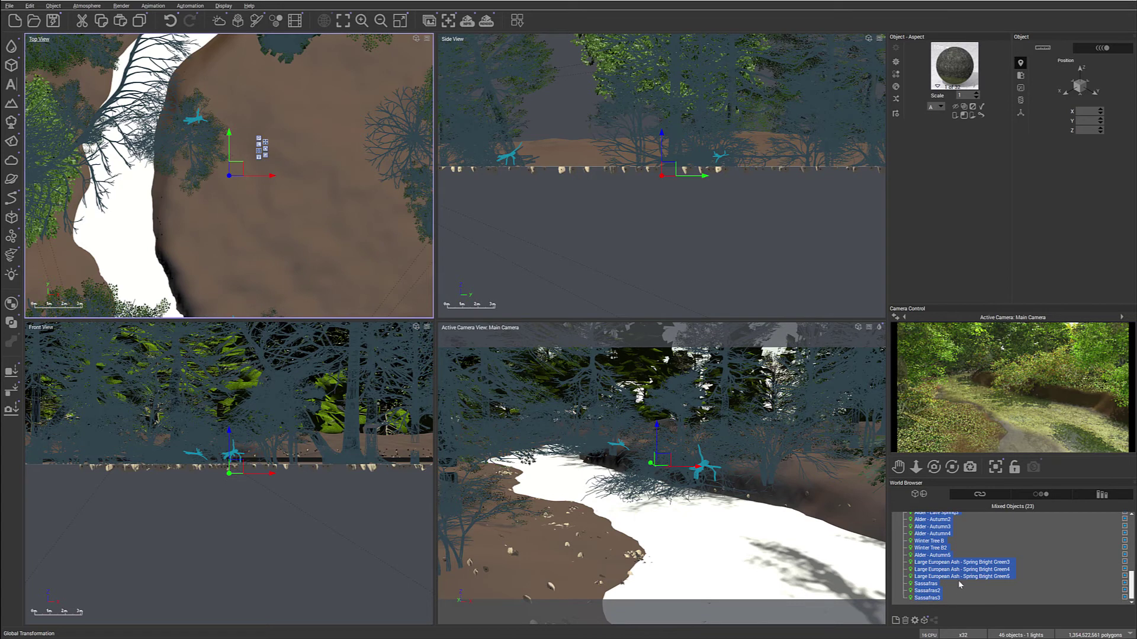
scroll(961, 583, up, 6)
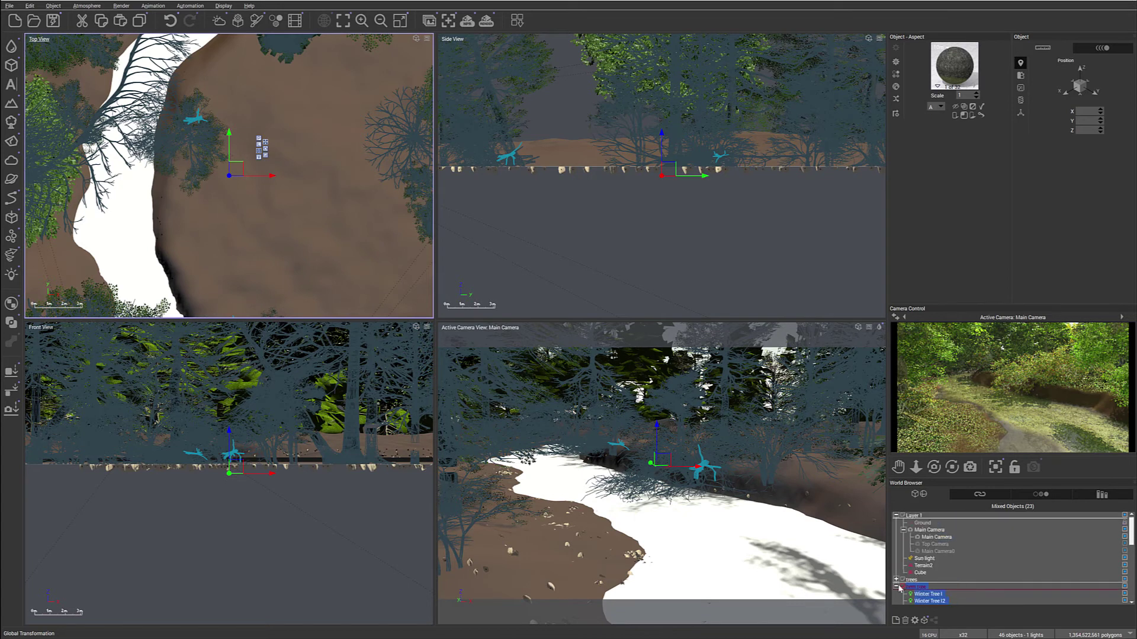
click(897, 586)
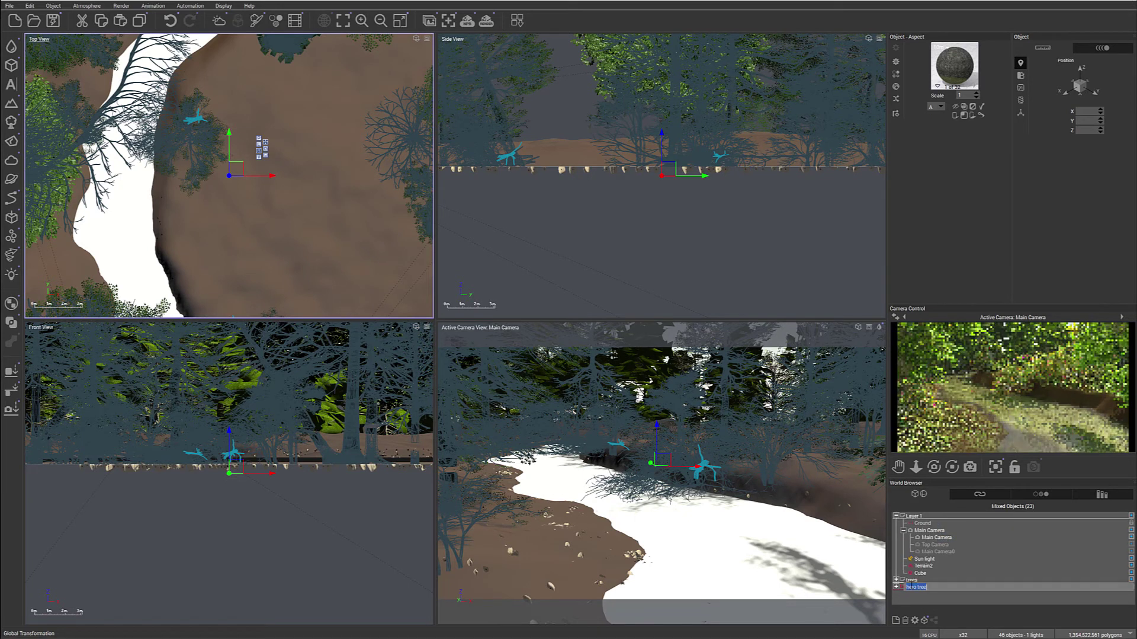
- Select Terrain2 and hide both the hero tree and trees layers
click(990, 565)
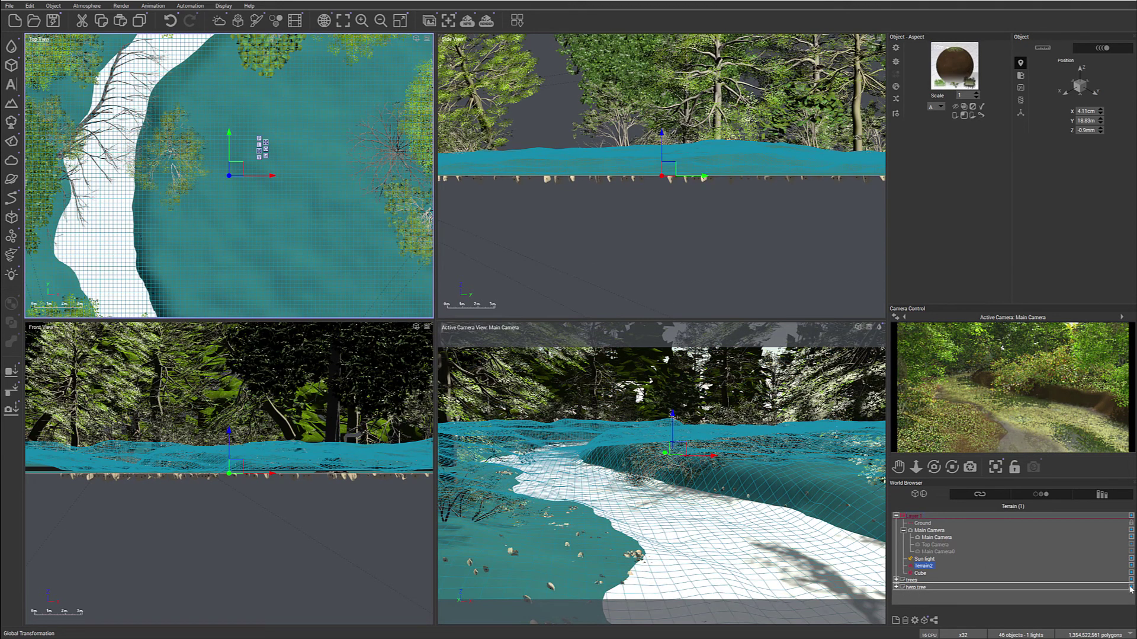
click(1132, 586)
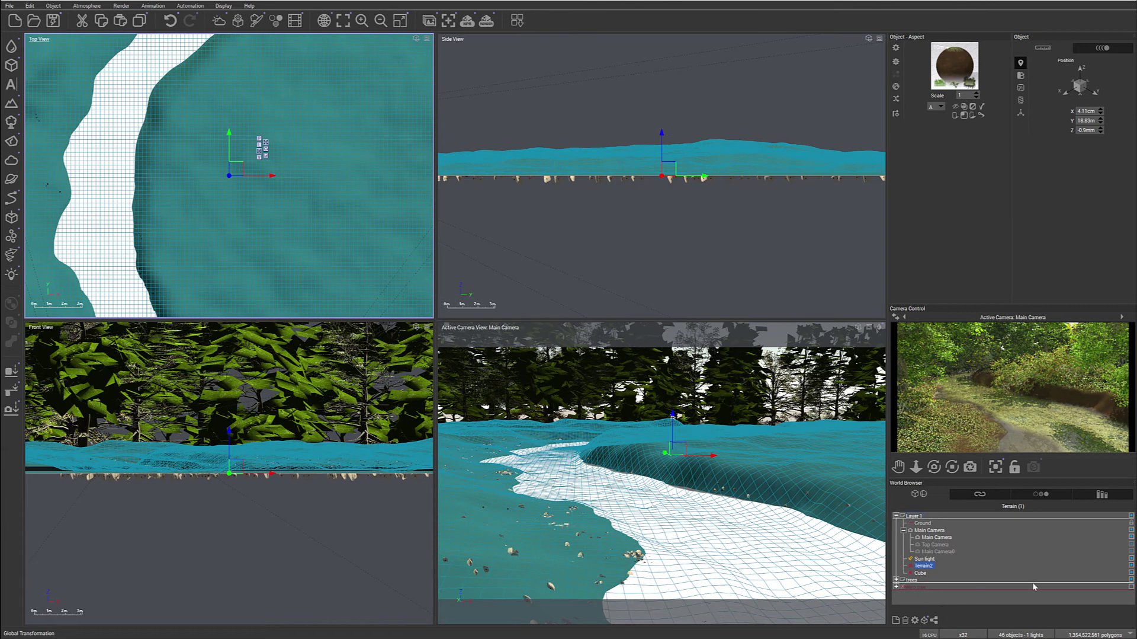
click(929, 566)
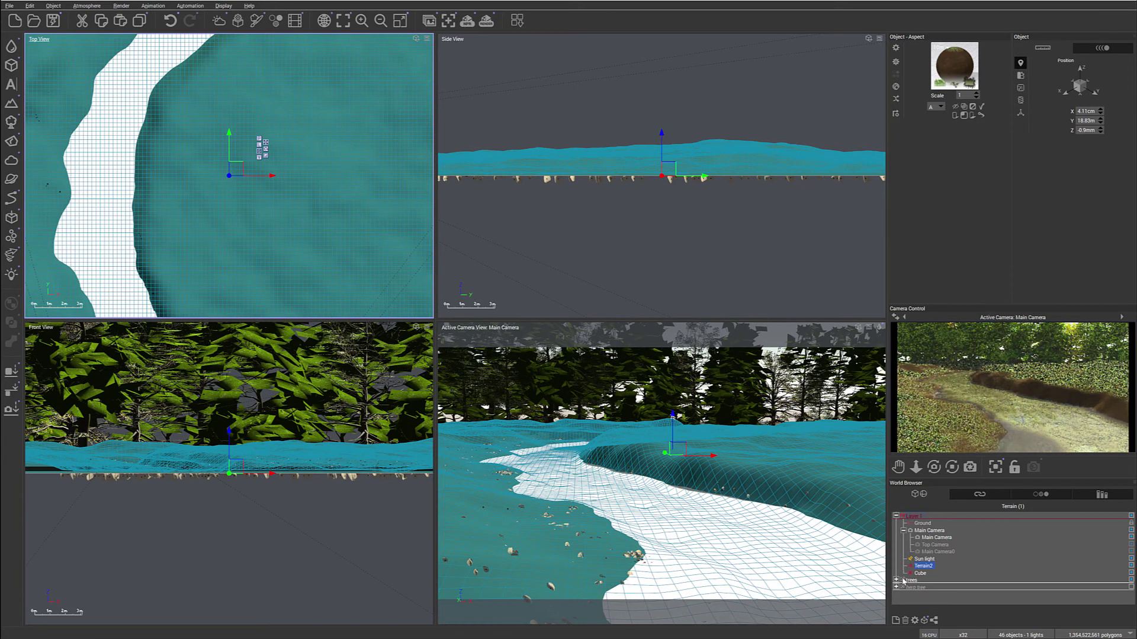
click(1132, 580)
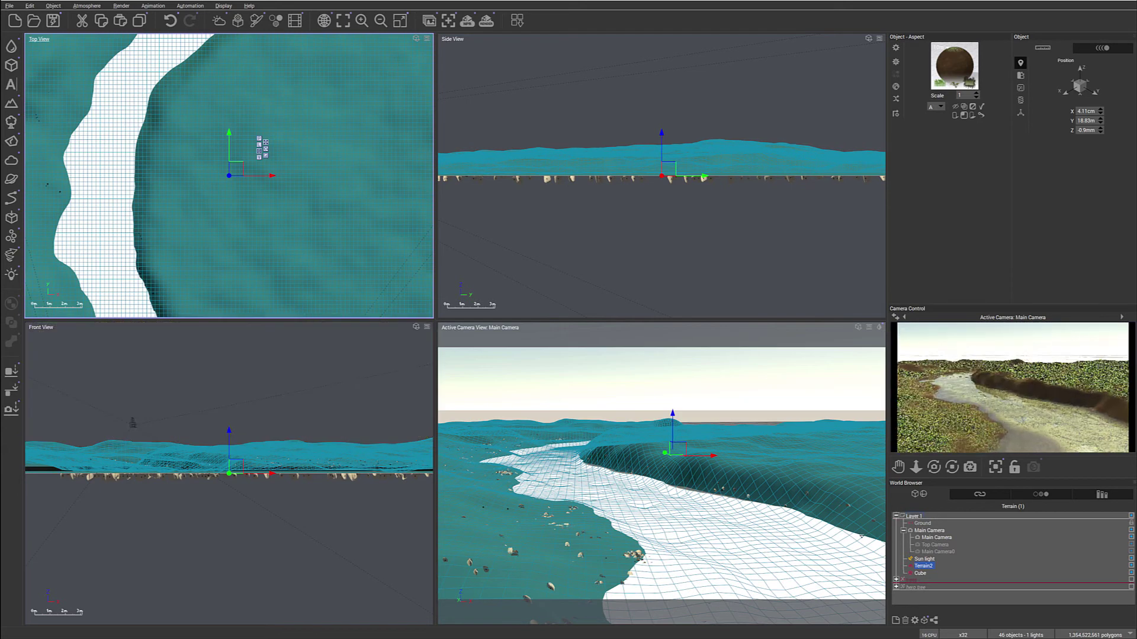
right_drag(255, 232, 398, 60)
right_drag(366, 200, 333, 63)
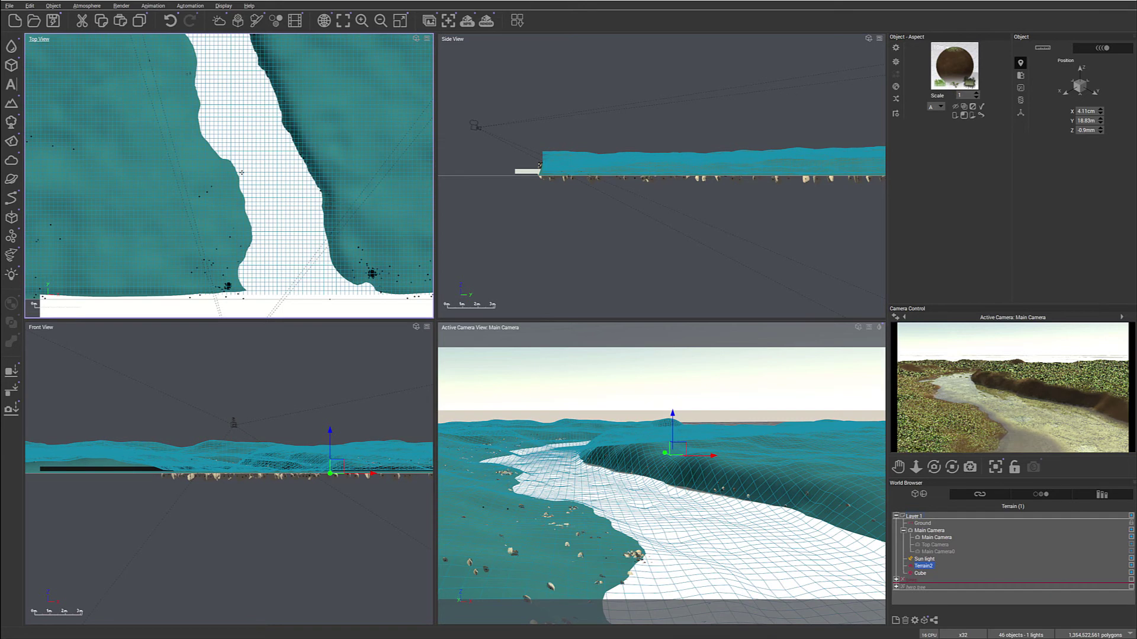
- Add two Vitex Agnus Castus plants from the Grasses - Plants collection and place them along the left stream bank
scroll(237, 165, up, 2)
scroll(371, 180, up, 1)
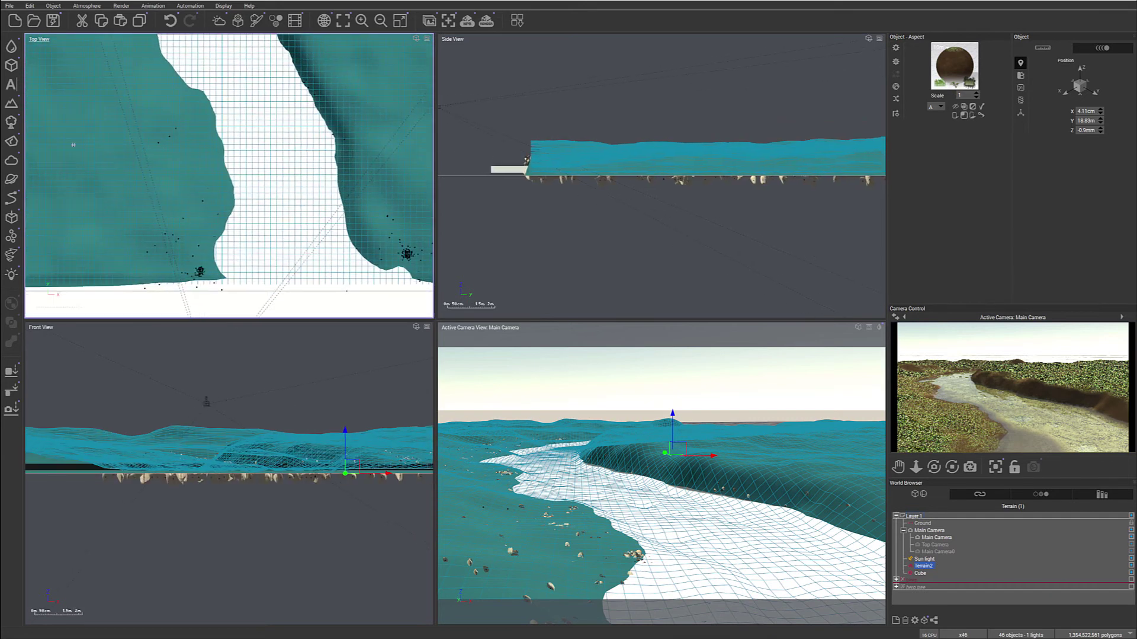
click(11, 121)
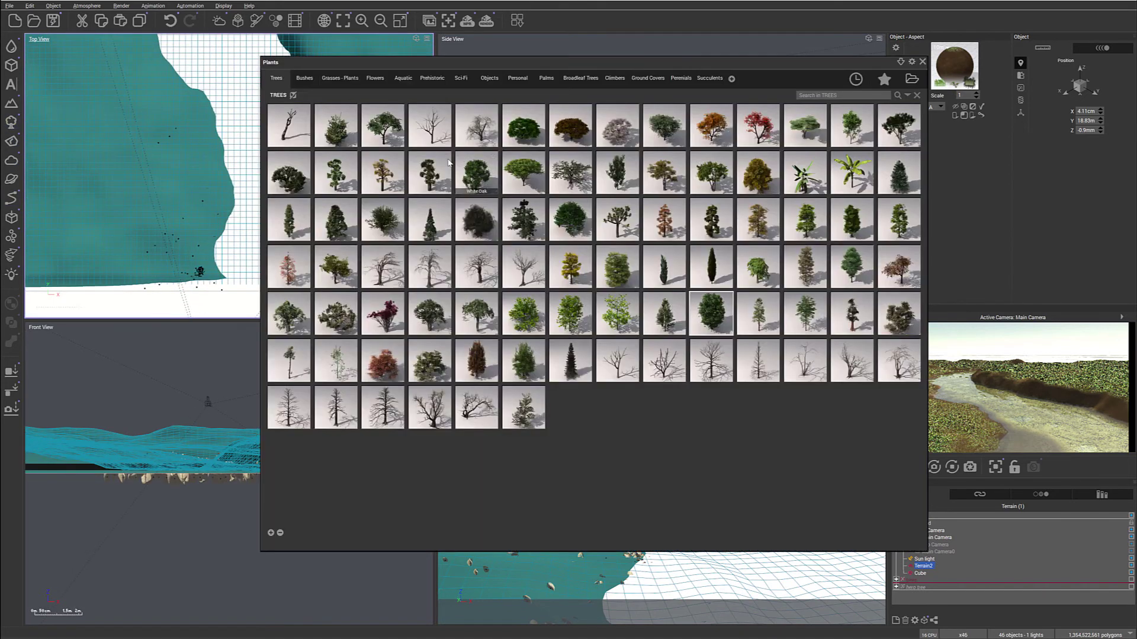
click(340, 78)
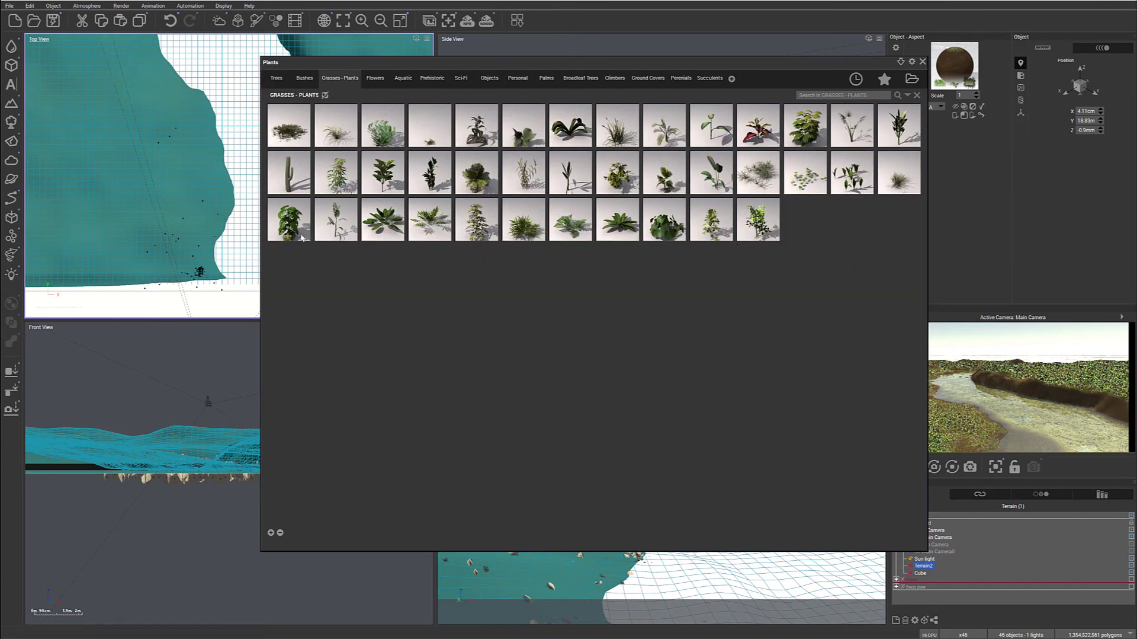
double_click(346, 169)
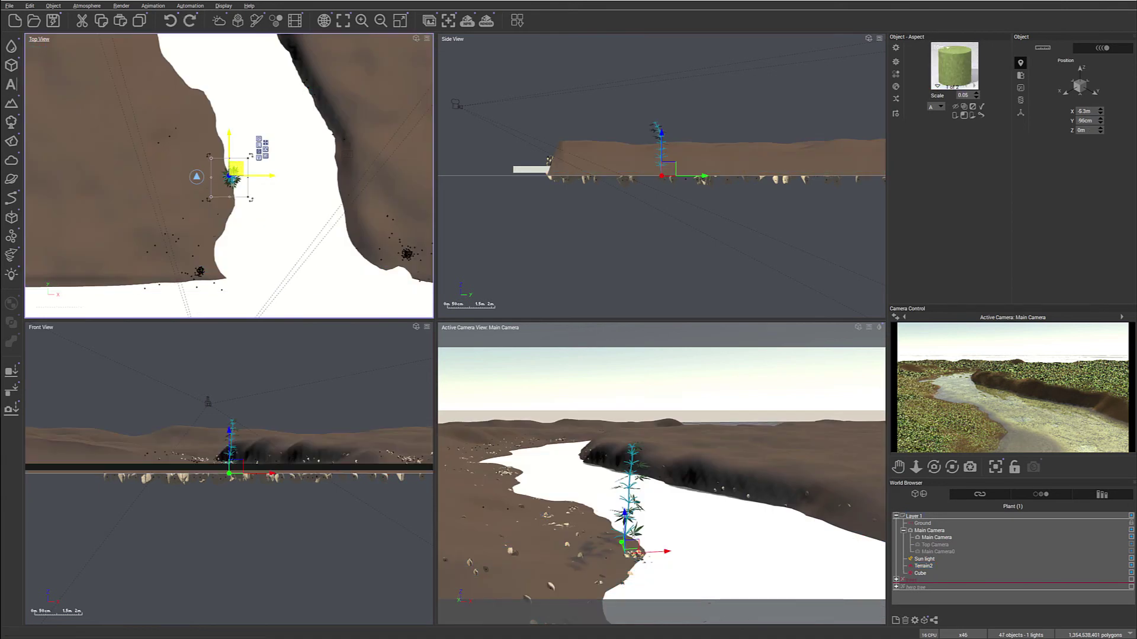
drag(235, 177, 220, 103)
click(11, 121)
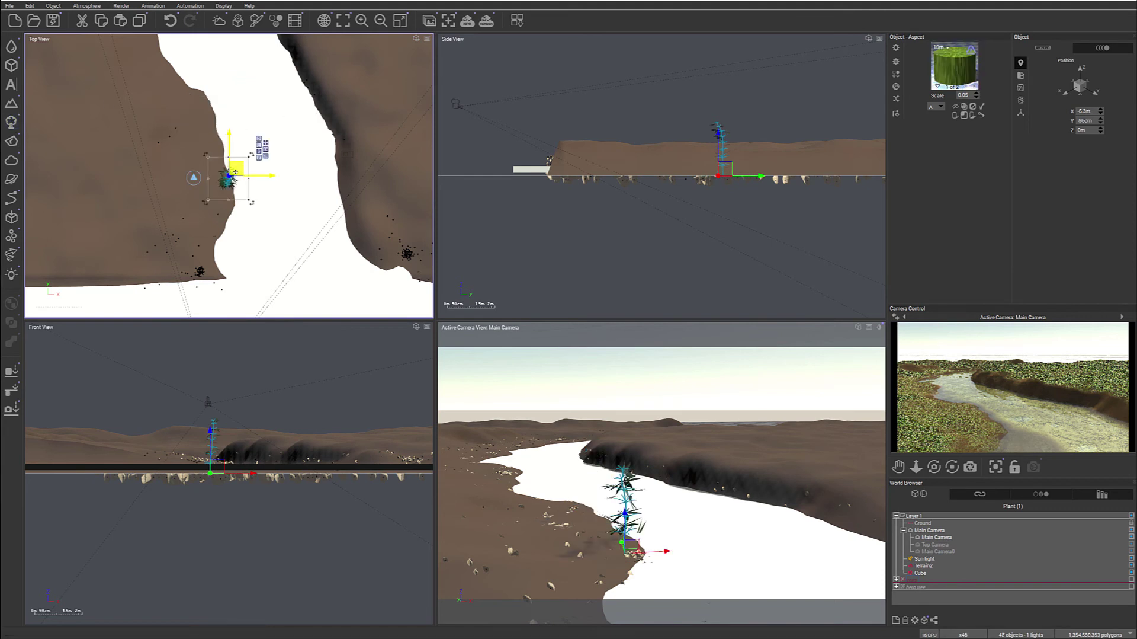
drag(235, 171, 220, 114)
- Move both Vitex Agnus Castus plants out of the hidden trees layer into Layer 1
click(896, 580)
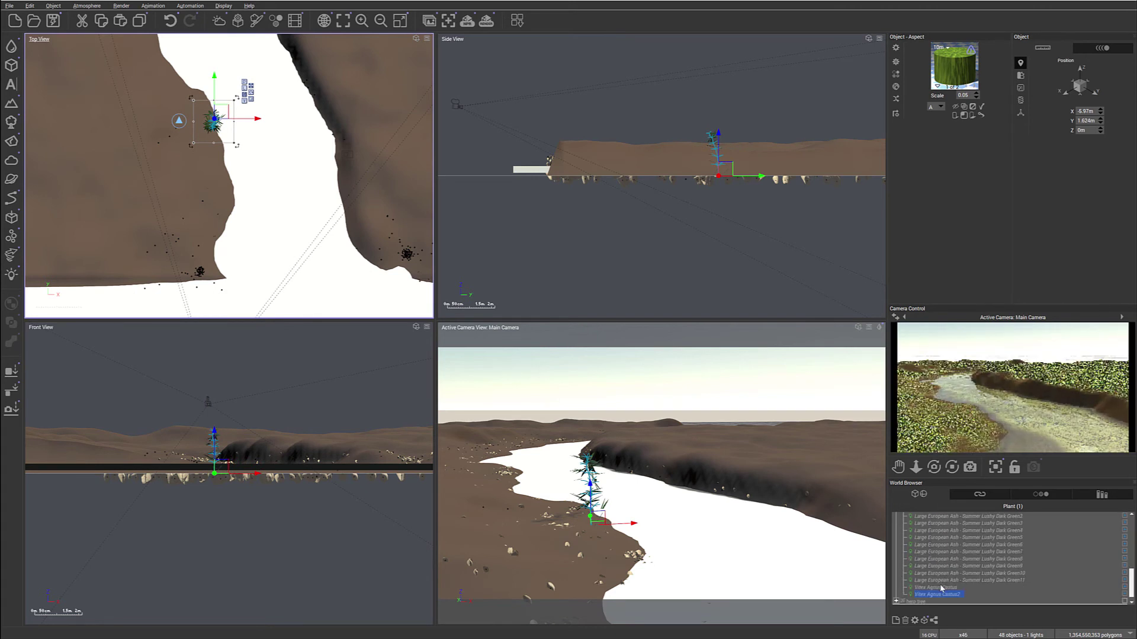
ctrl+click(930, 587)
drag(955, 511, 947, 575)
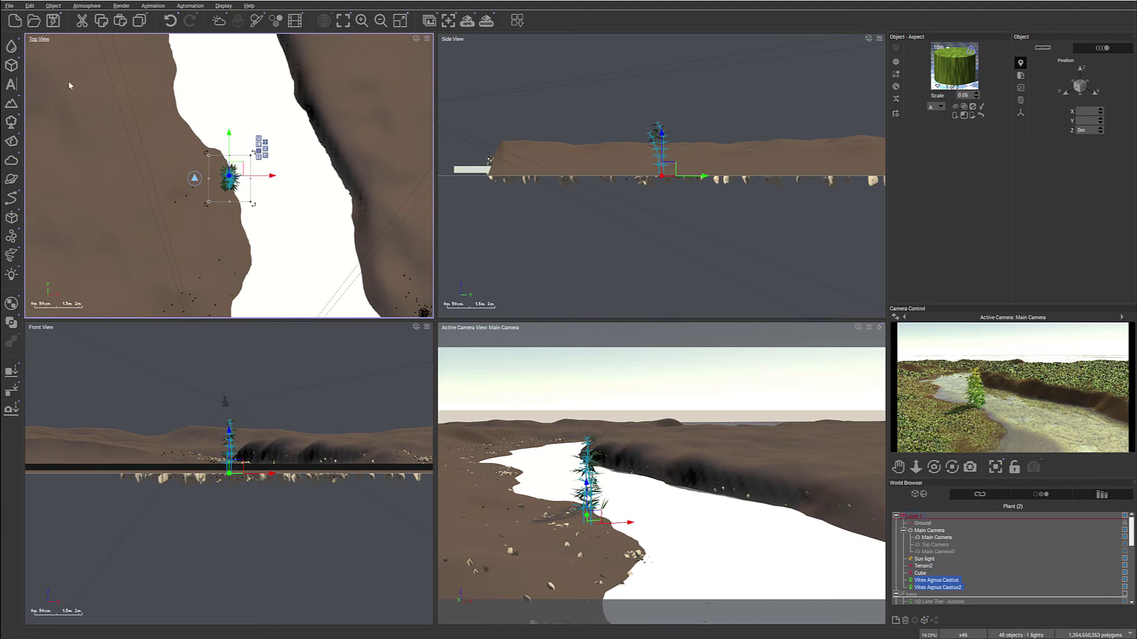
- Add two more Vitex Agnus Castus plants to the left bank cluster, scaling the last one down and setting it at the water's edge
click(5, 125)
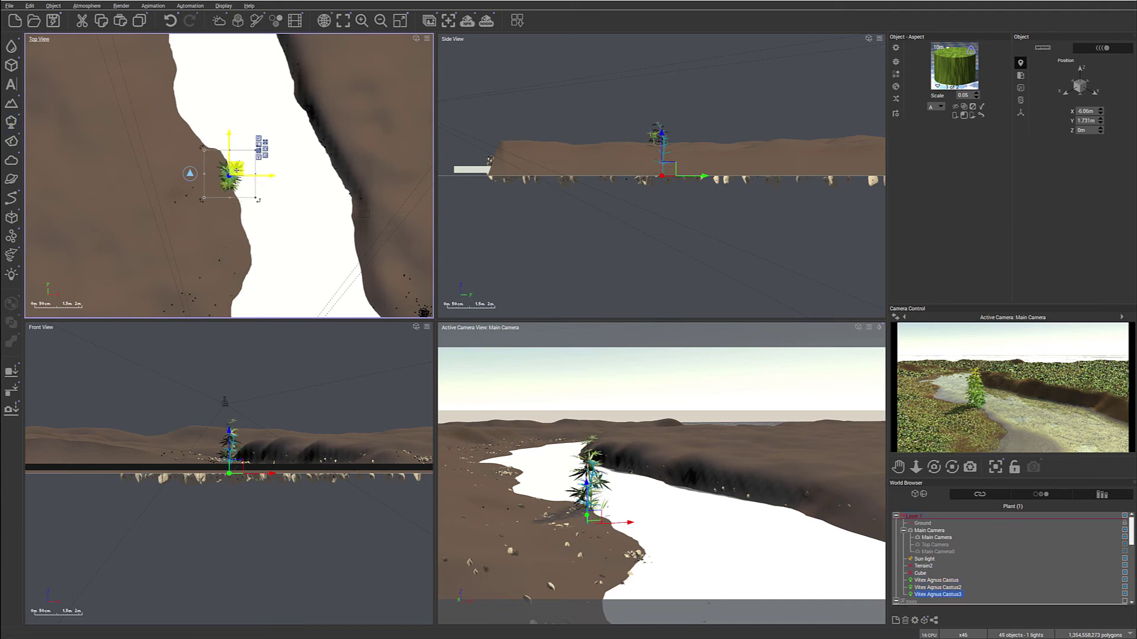
drag(232, 173, 226, 148)
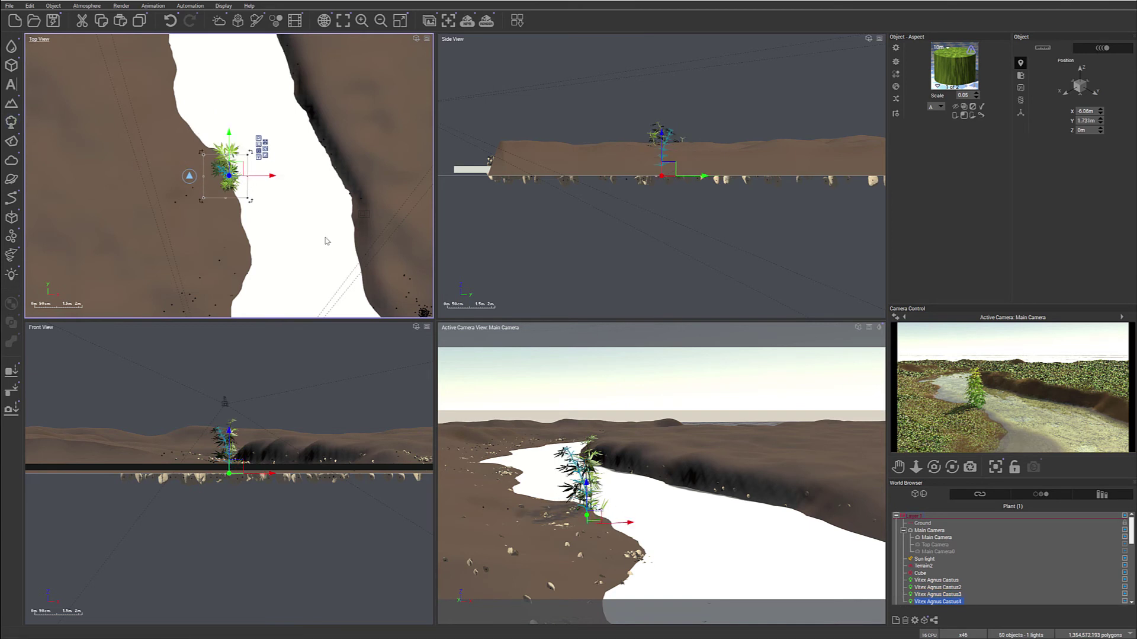
drag(257, 184, 263, 191)
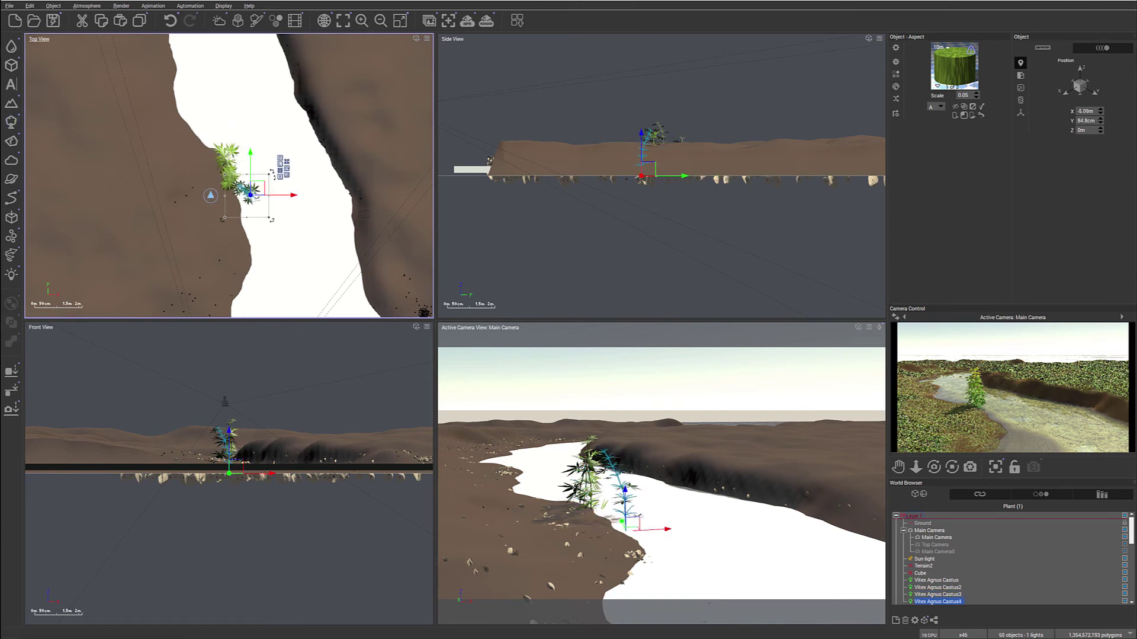
click(652, 139)
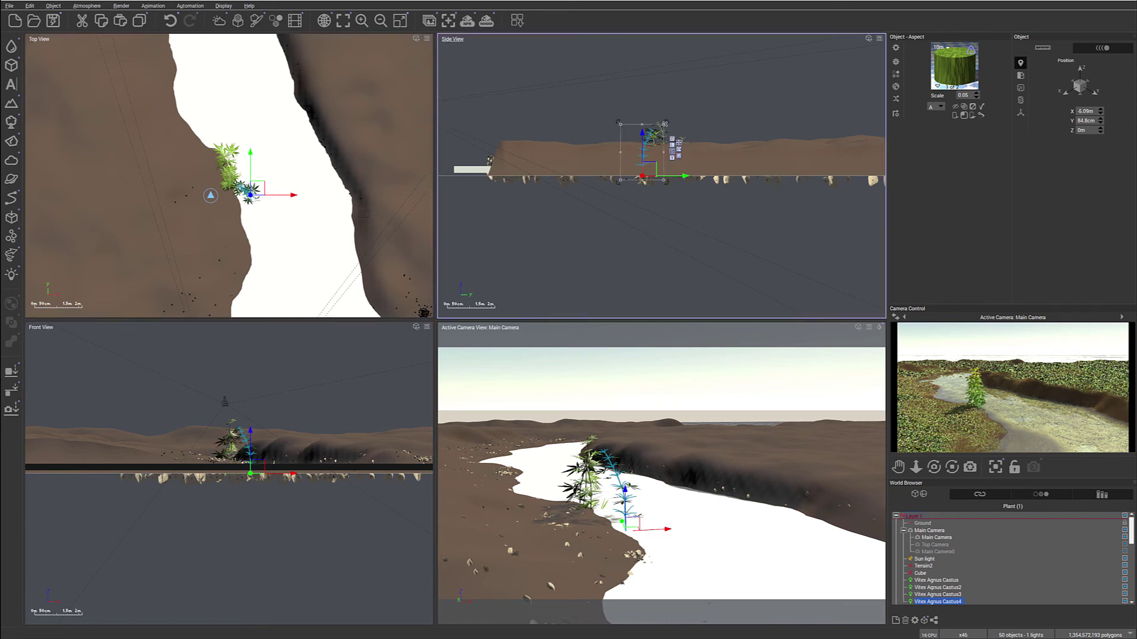
drag(666, 124, 655, 150)
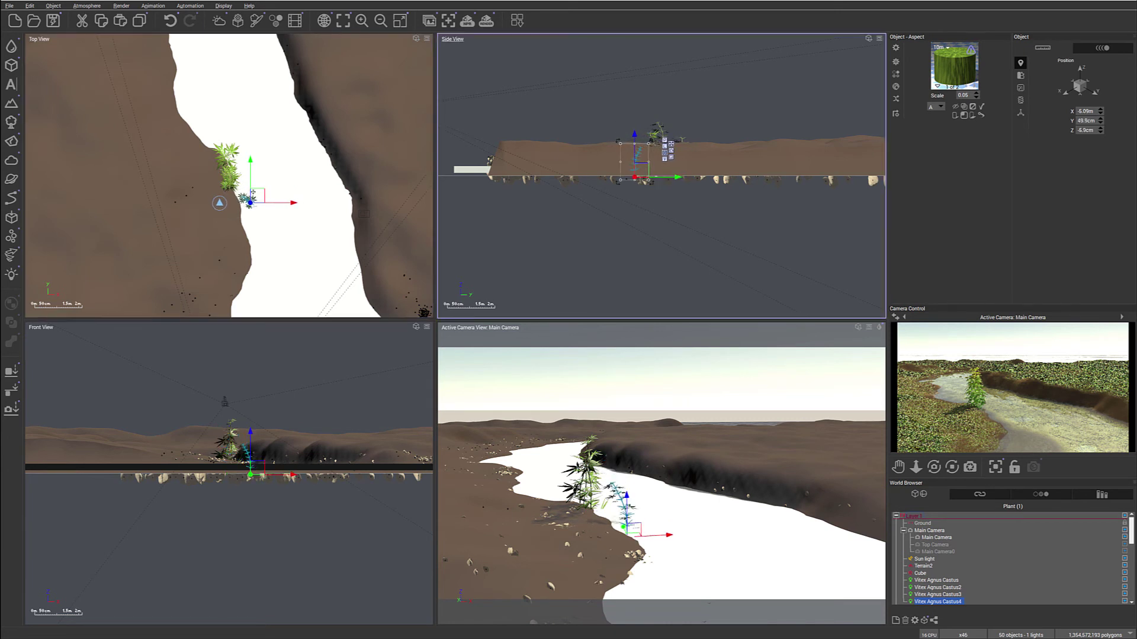
drag(258, 194, 270, 168)
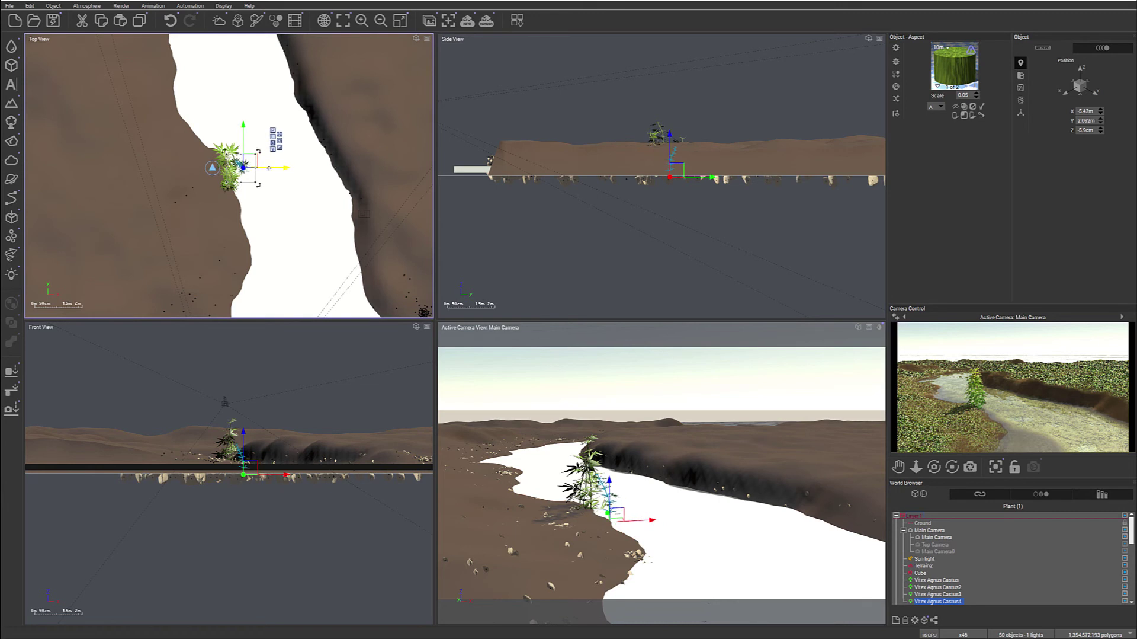
- Add two Vitex Agnus Castus plants side by side on the far right bank, at about Y 8.8 m and Y 9.03 m
click(11, 122)
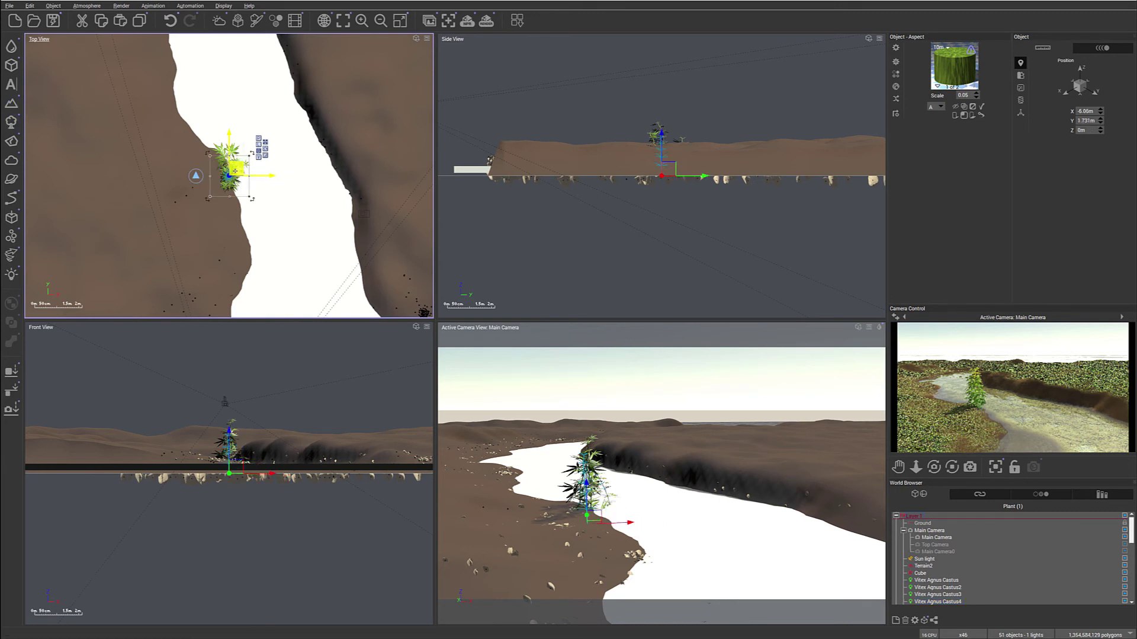
drag(237, 170, 320, 122)
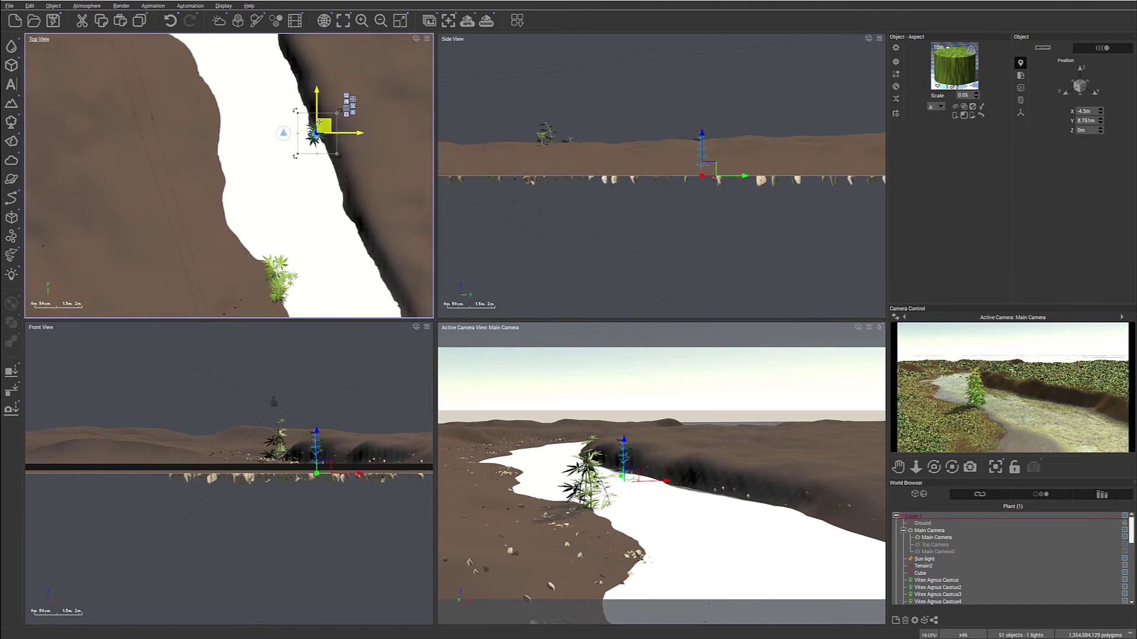
click(12, 122)
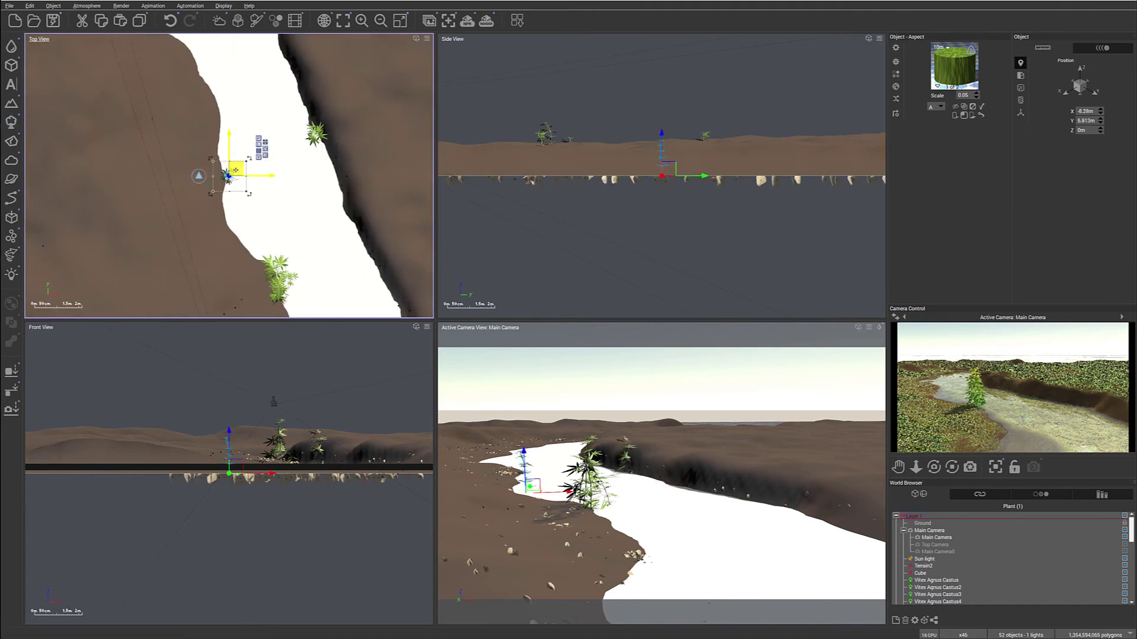
drag(233, 170, 309, 127)
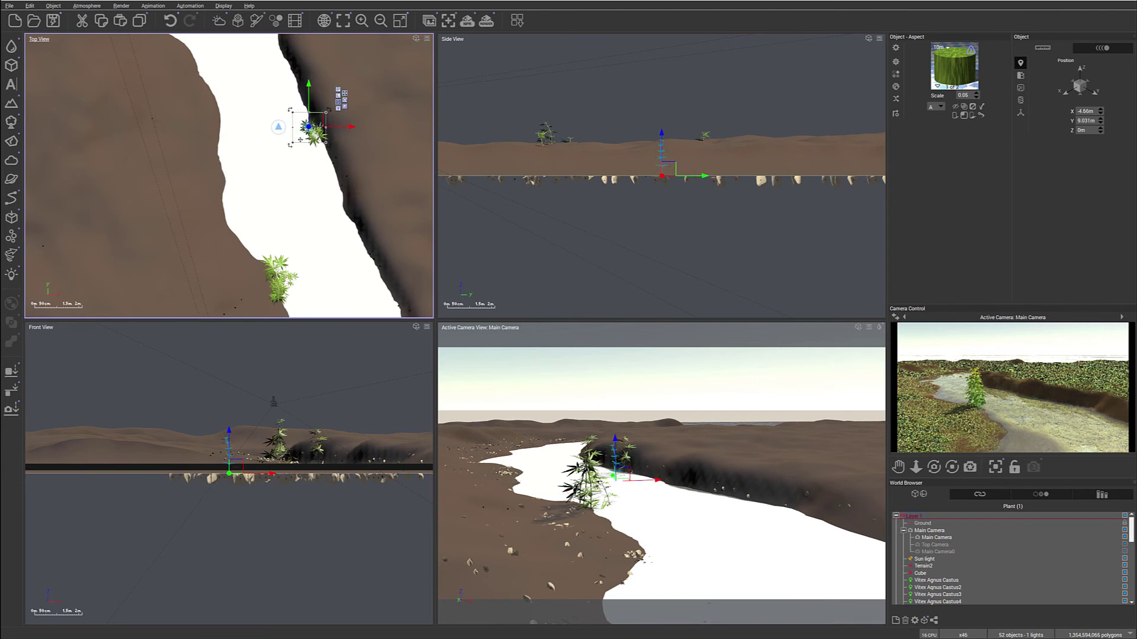
- Add four Vitex Agnus Castus plants along the upstream left bank, between about Y 8.8 m and Y 11.9 m
click(12, 122)
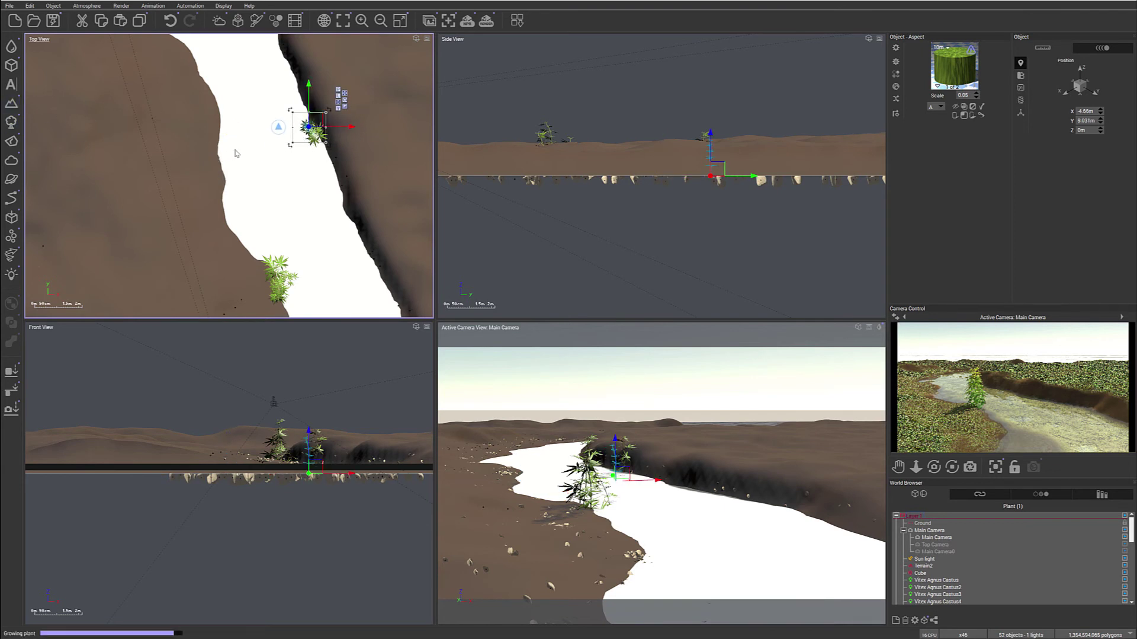
drag(236, 168, 228, 126)
click(11, 122)
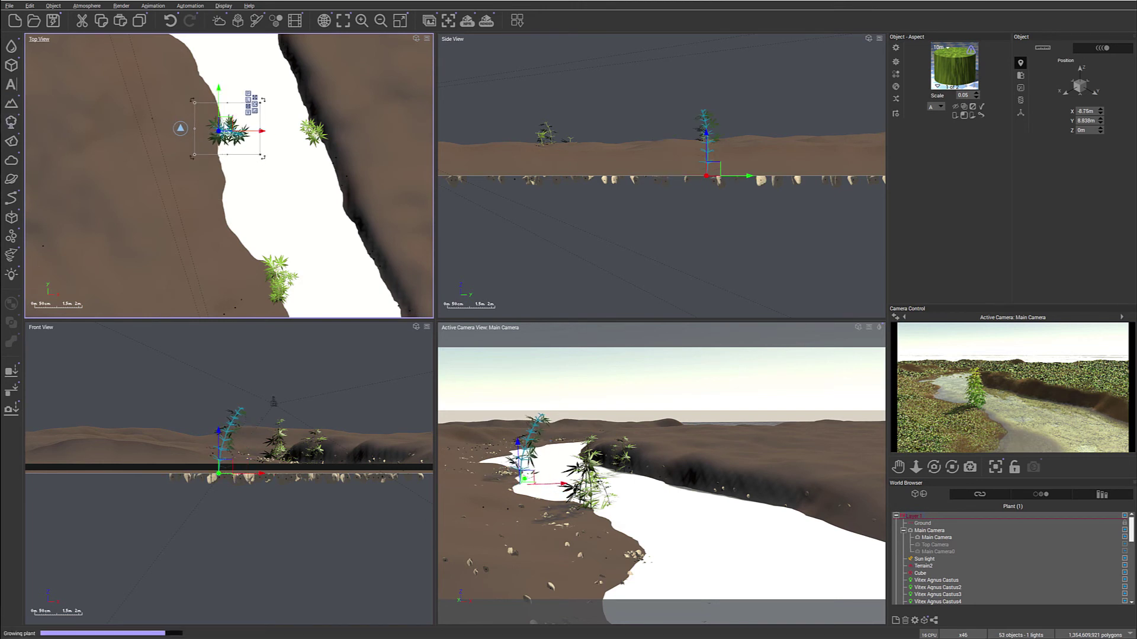
drag(231, 173, 226, 111)
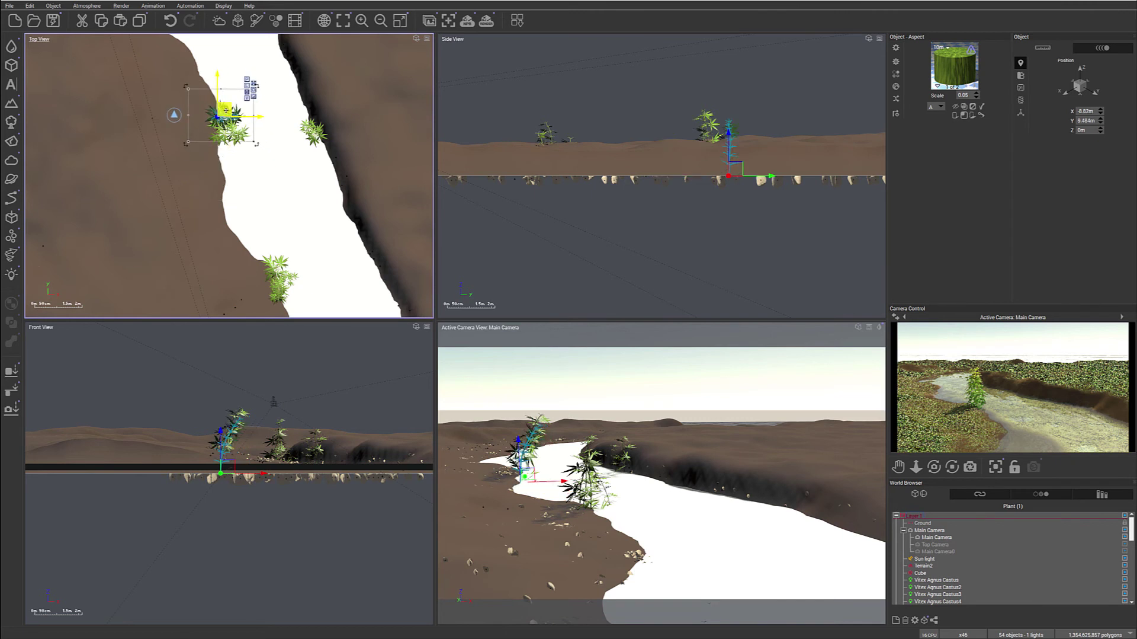
click(11, 122)
drag(230, 171, 214, 110)
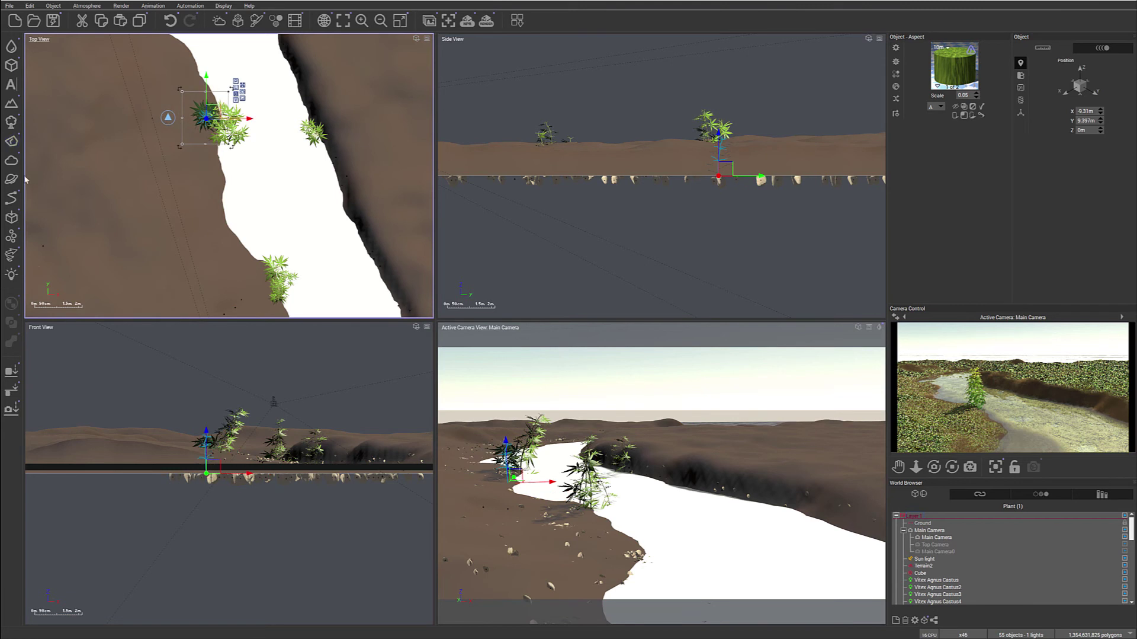
click(8, 120)
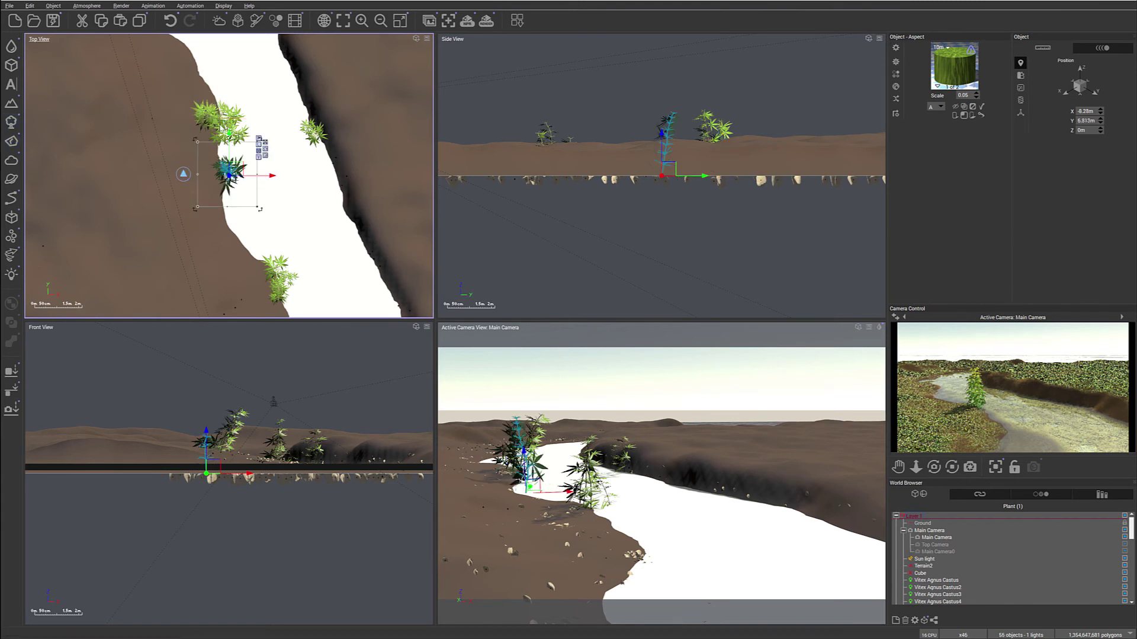
drag(230, 173, 203, 56)
- Add a cluster of Vitex Agnus Castus plants on the right bank nearest the camera, at the water's edge
middle_drag(408, 197, 332, 99)
middle_drag(329, 267, 345, 195)
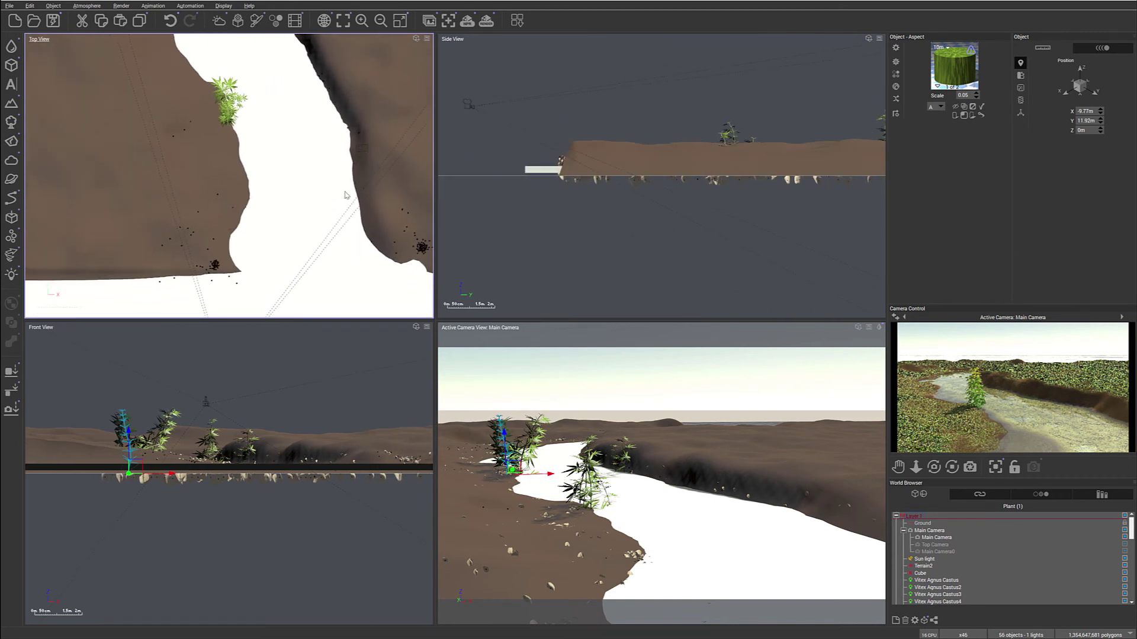
click(7, 121)
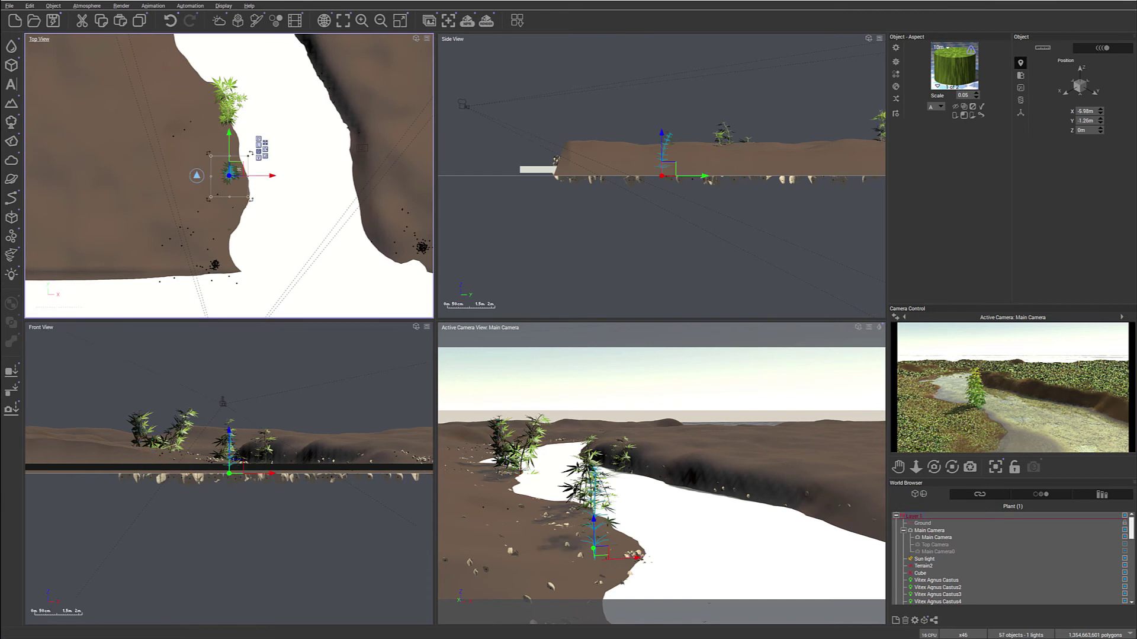
drag(238, 170, 376, 198)
click(8, 121)
drag(238, 168, 353, 201)
click(11, 122)
drag(231, 173, 346, 195)
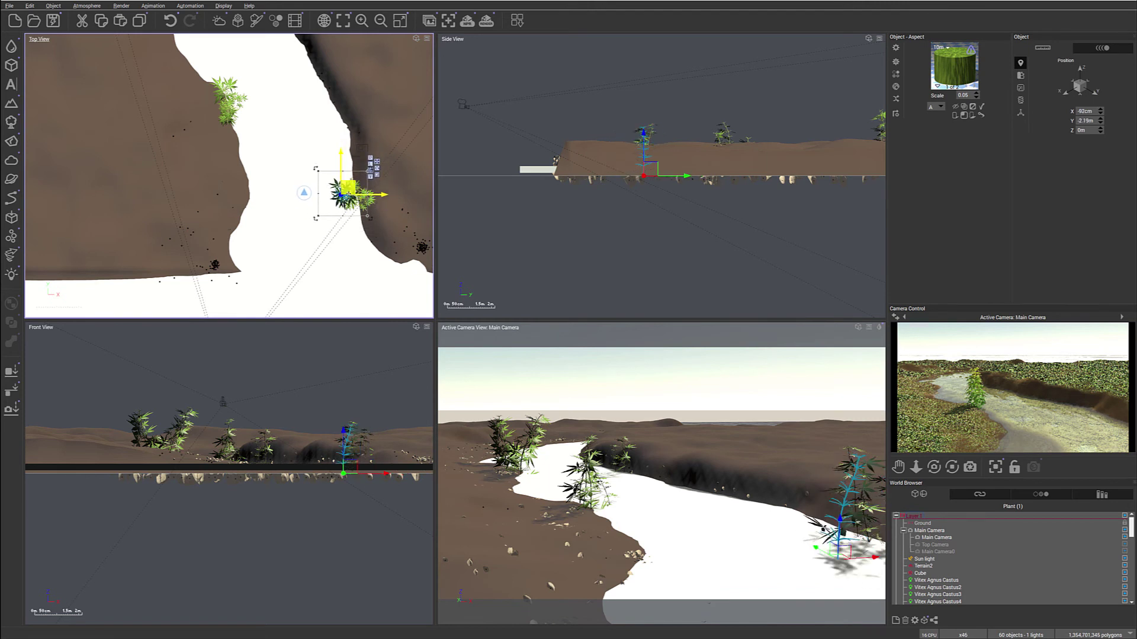
- Thicken the near right bank cluster with three more Vitex Agnus Castus plants around its water side and upstream edge
click(11, 122)
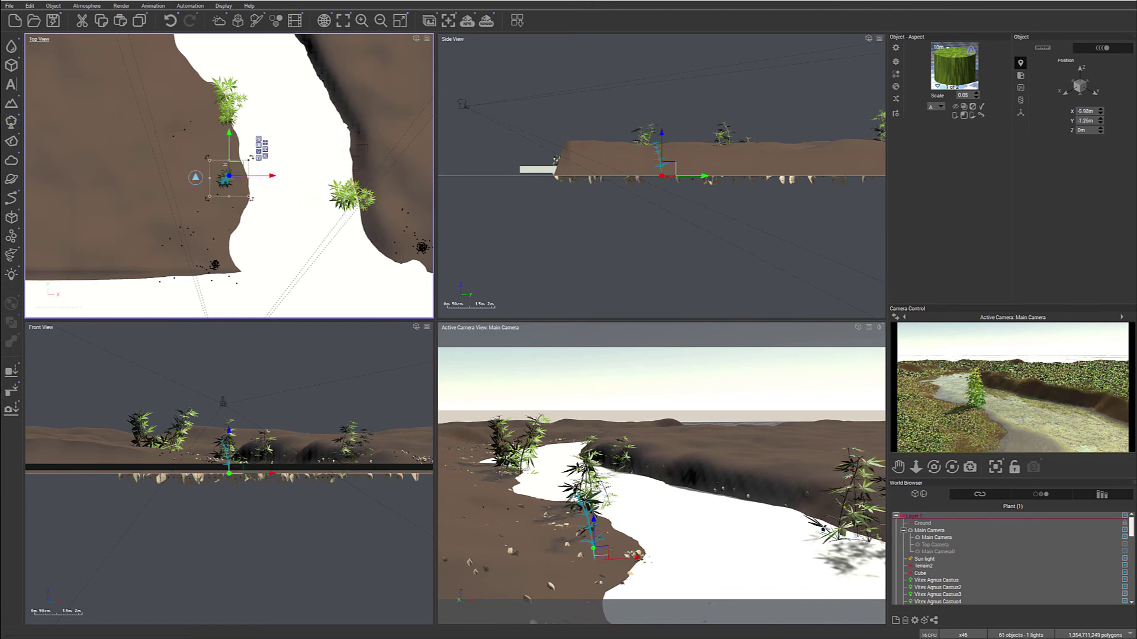
drag(228, 178, 351, 179)
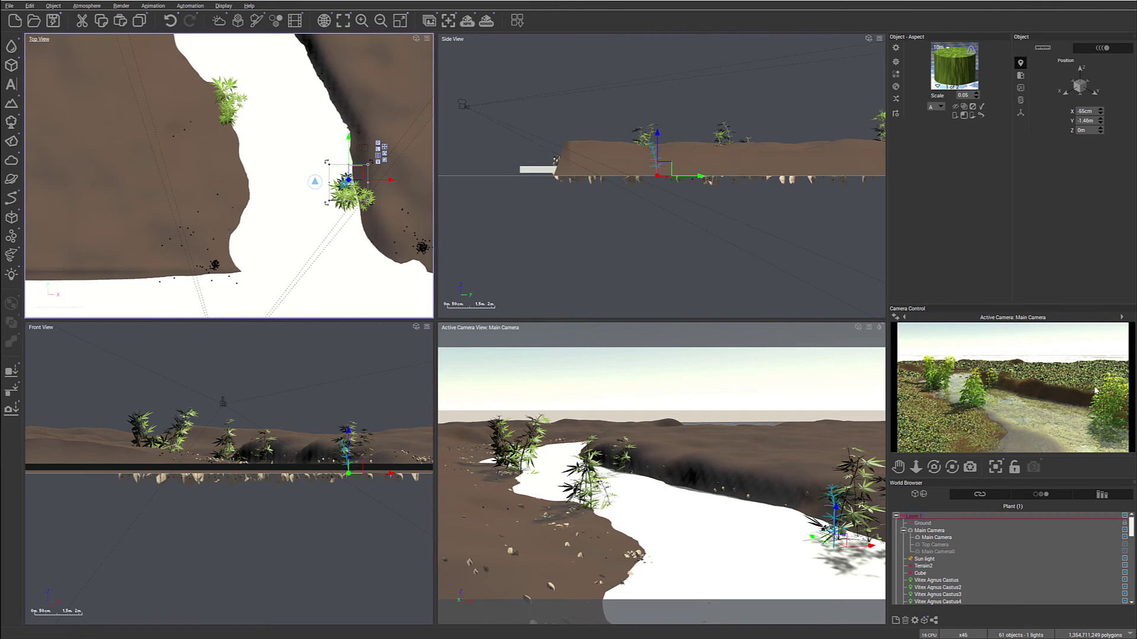
click(11, 121)
drag(234, 170, 335, 183)
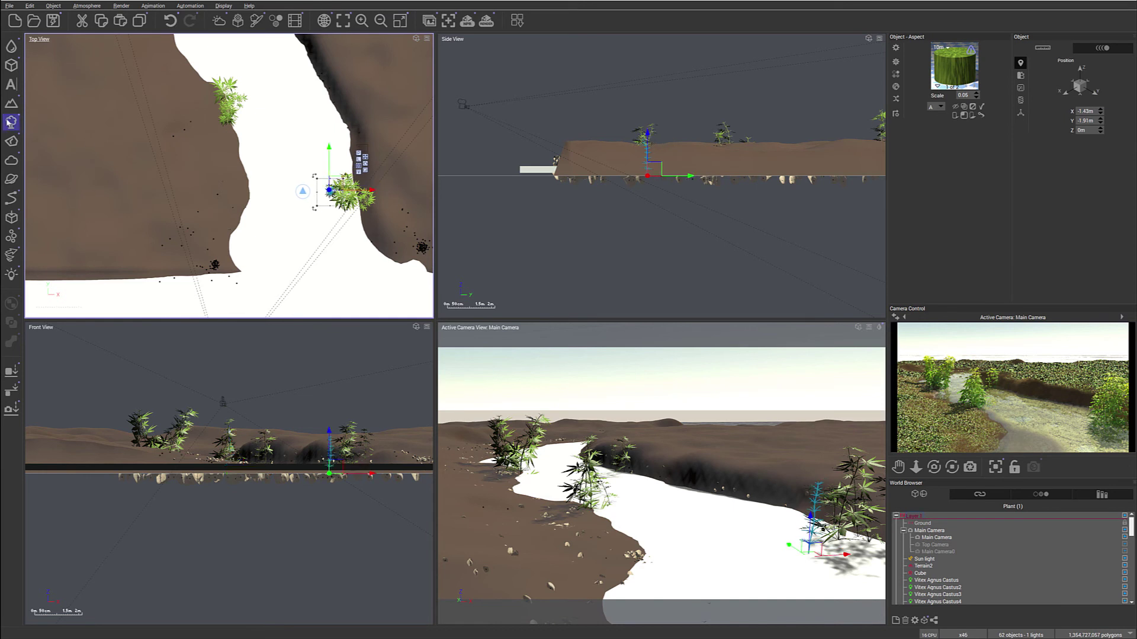
click(11, 121)
drag(232, 173, 359, 157)
- Add the dark broad-leaved plant from Grasses - Plants on the left bank at about X -8.47 m, Y 1.95 m, and drop it onto the terrain
right_click(16, 121)
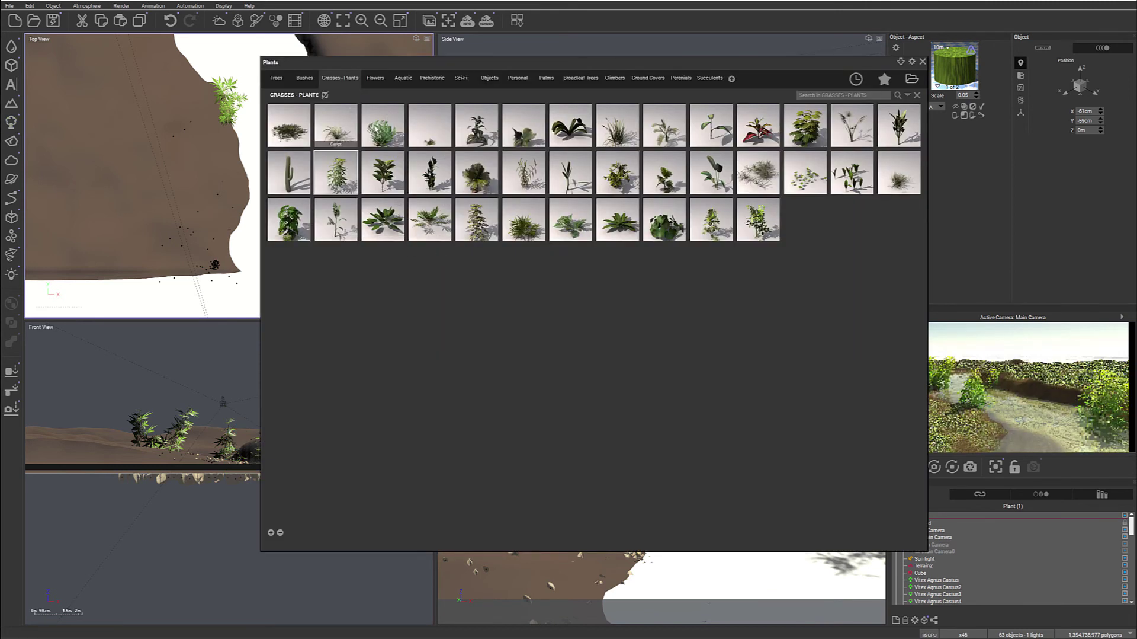
double_click(520, 134)
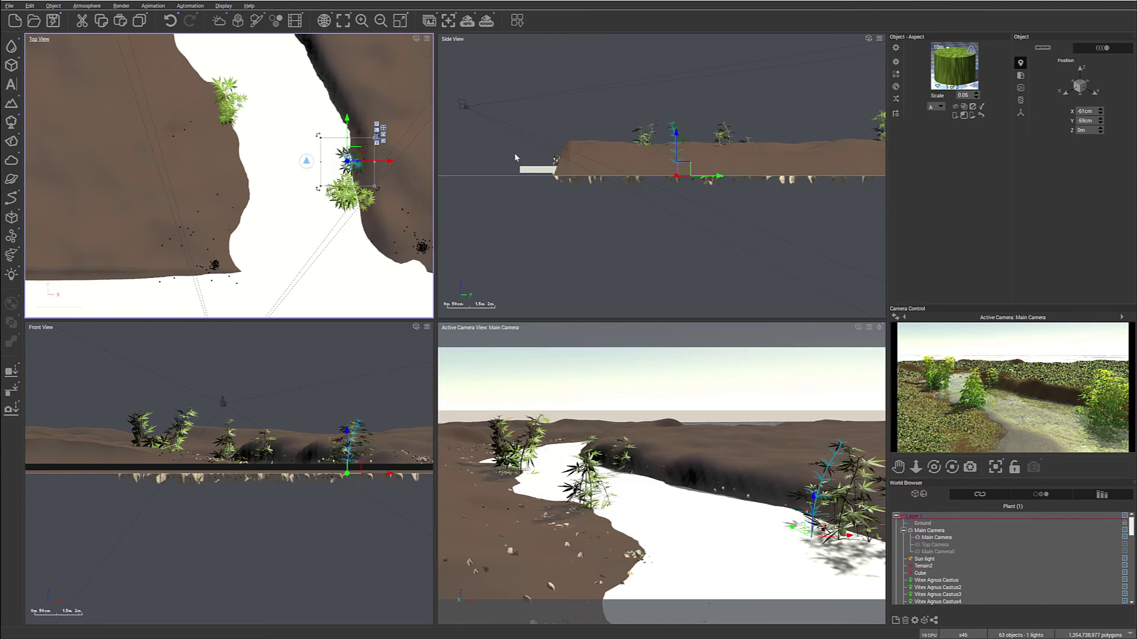
drag(345, 159, 180, 100)
click(737, 148)
drag(737, 148, 738, 111)
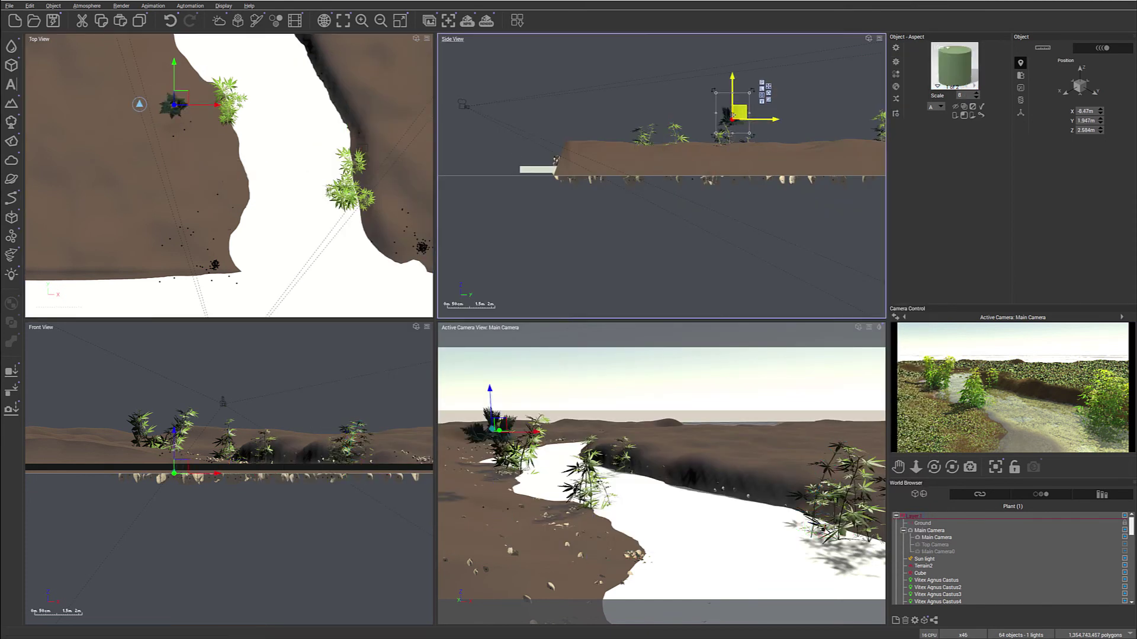
click(13, 410)
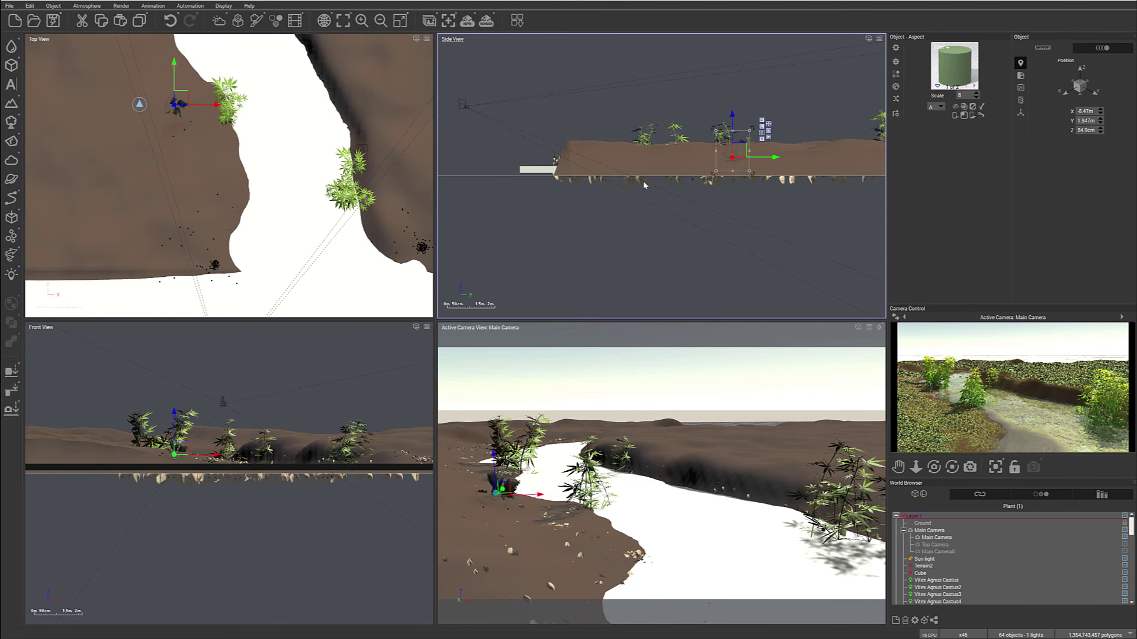
- Add the tall grass plant from Grasses - Plants at the left bank's water edge, at about X -6.41 m, Y 3.37 m
click(12, 121)
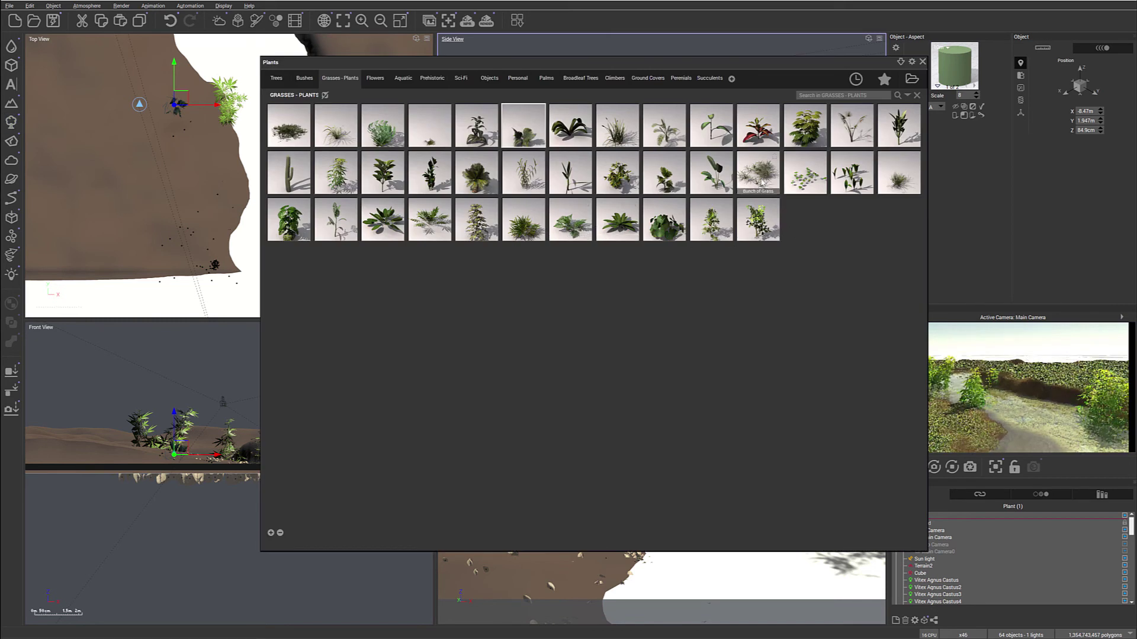
mouse_move(709, 172)
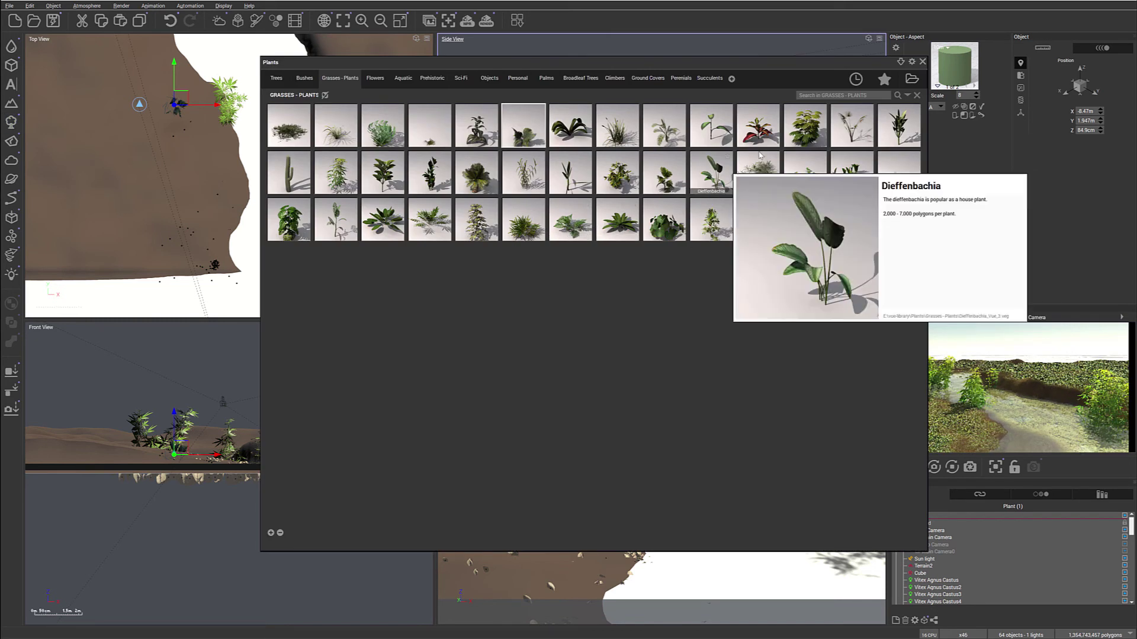
mouse_move(664, 138)
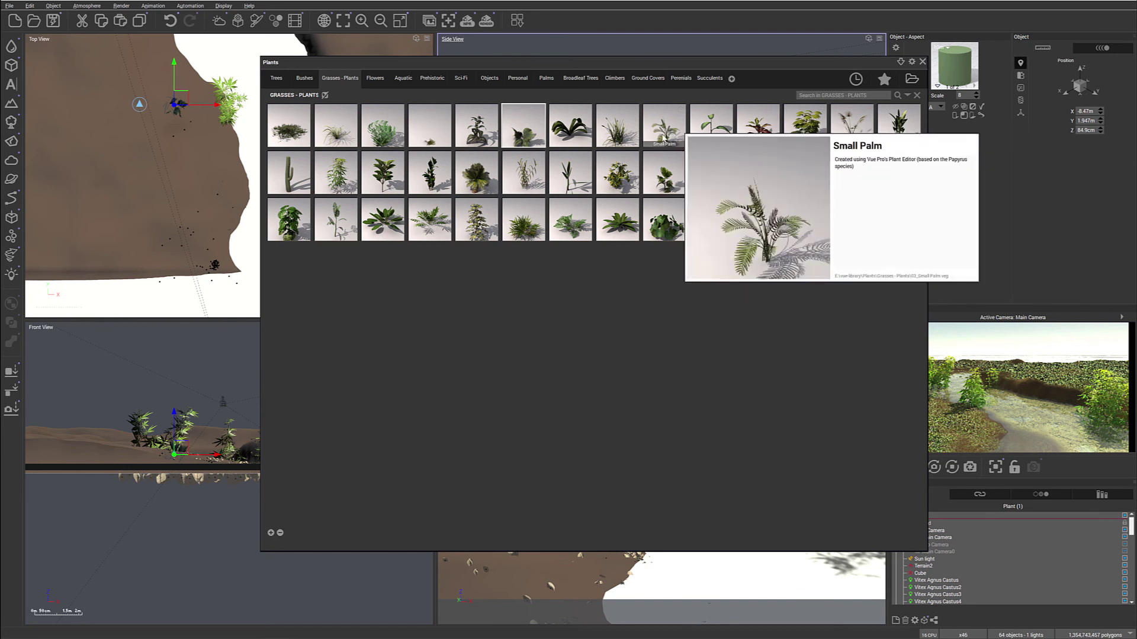
double_click(631, 132)
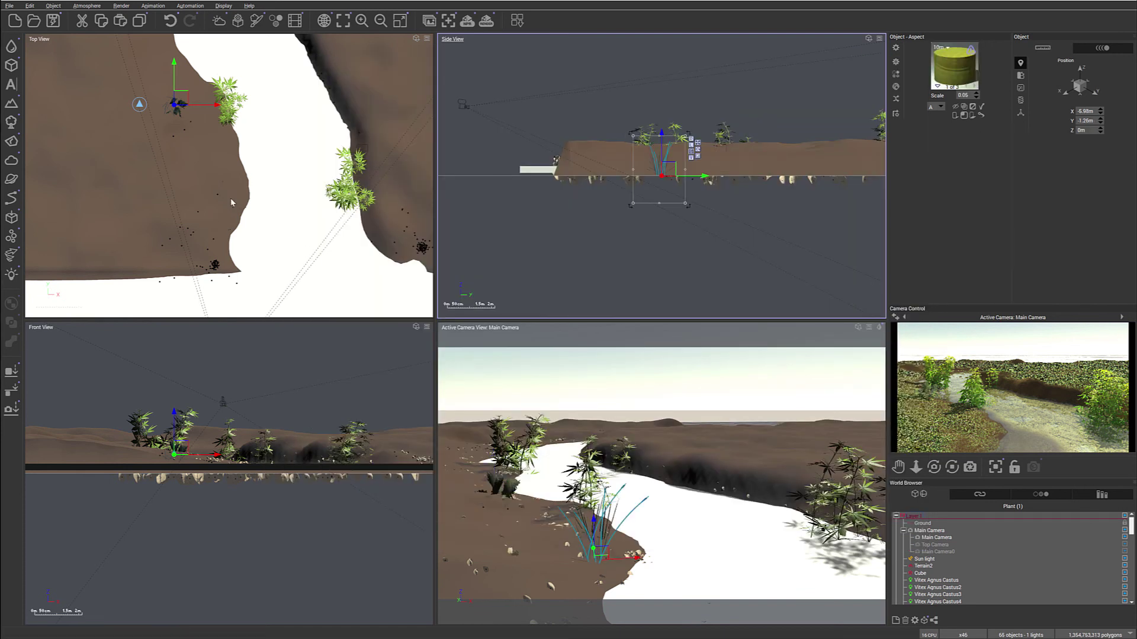
drag(237, 173, 285, 234)
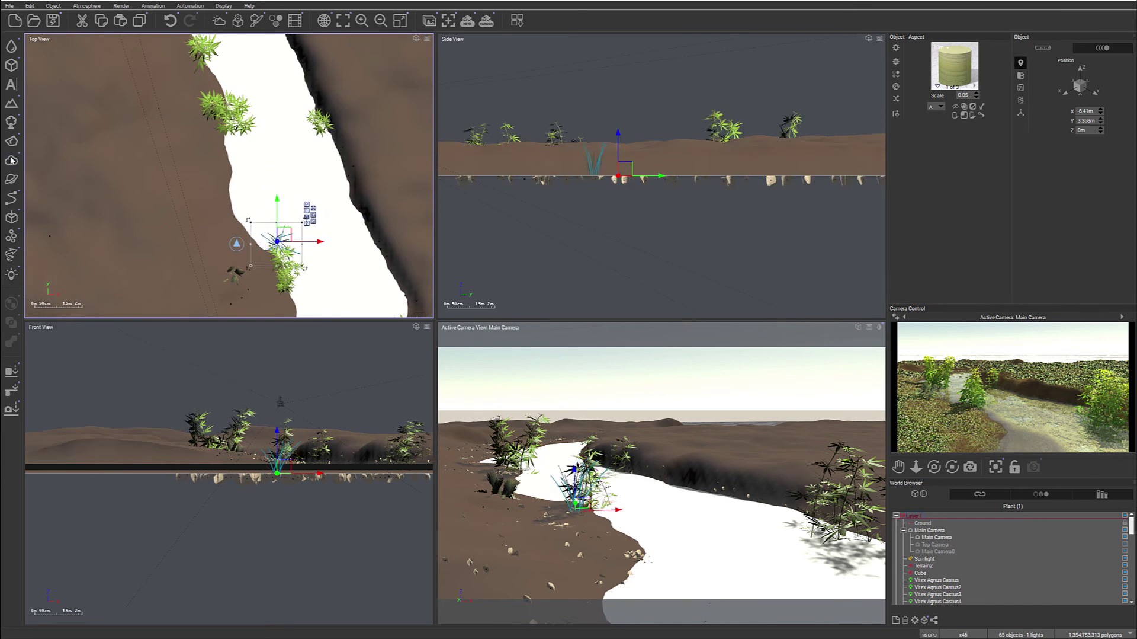
- Add three more of the tall grass plants along the left bank's water edge, one at about X -6.9 m, Y 3.52 m and another farther upstream
click(11, 121)
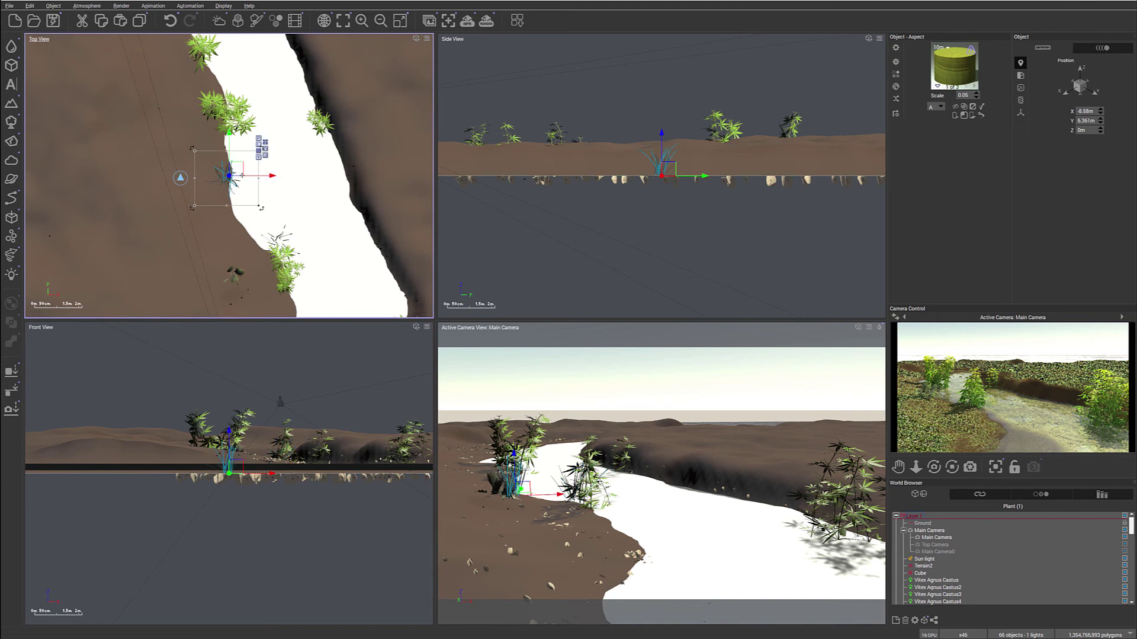
drag(235, 170, 271, 232)
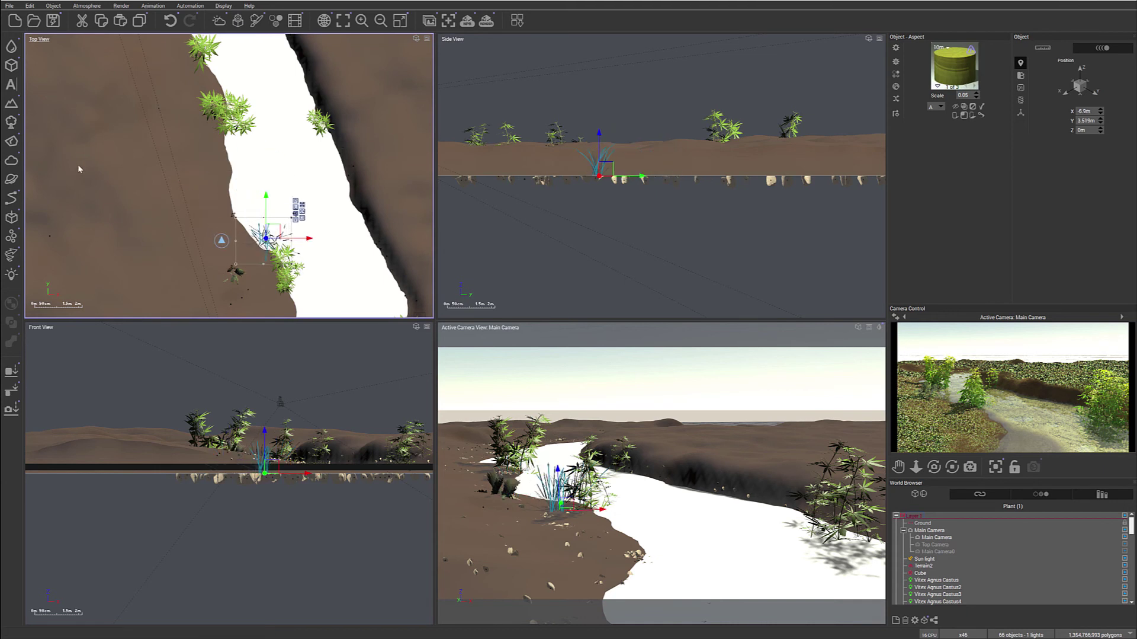
click(10, 122)
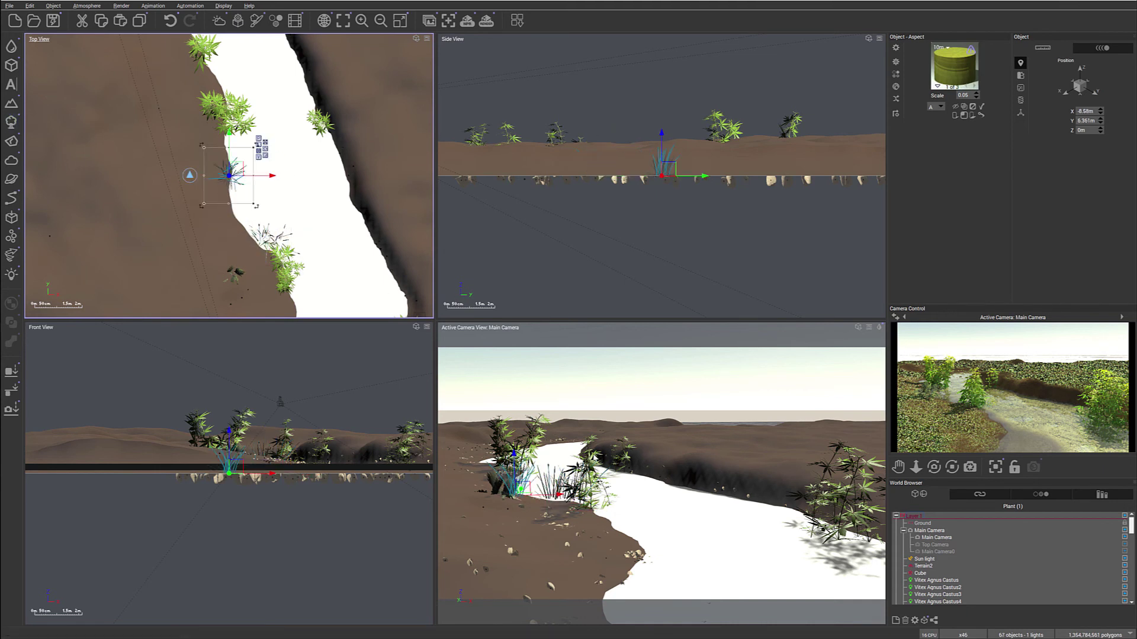
drag(237, 170, 284, 216)
click(10, 123)
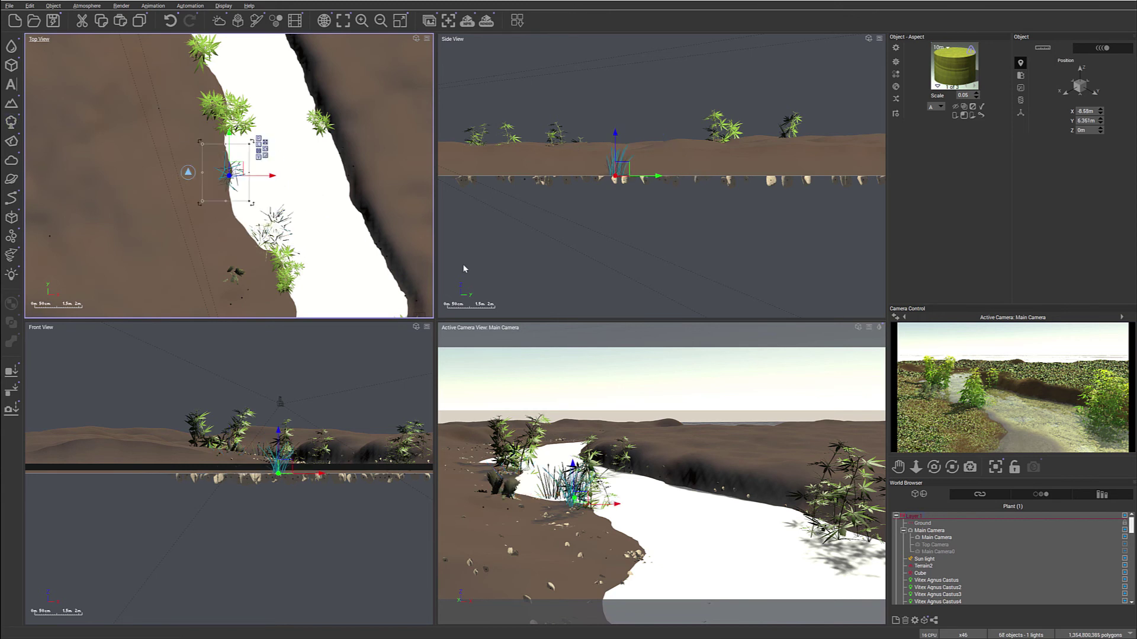
drag(236, 171, 239, 136)
- Add tall grass plants along the right bank's water edge at about X -4.79 m, Y 9.53 m and X -1.64 m, Y 3.27 m
click(10, 123)
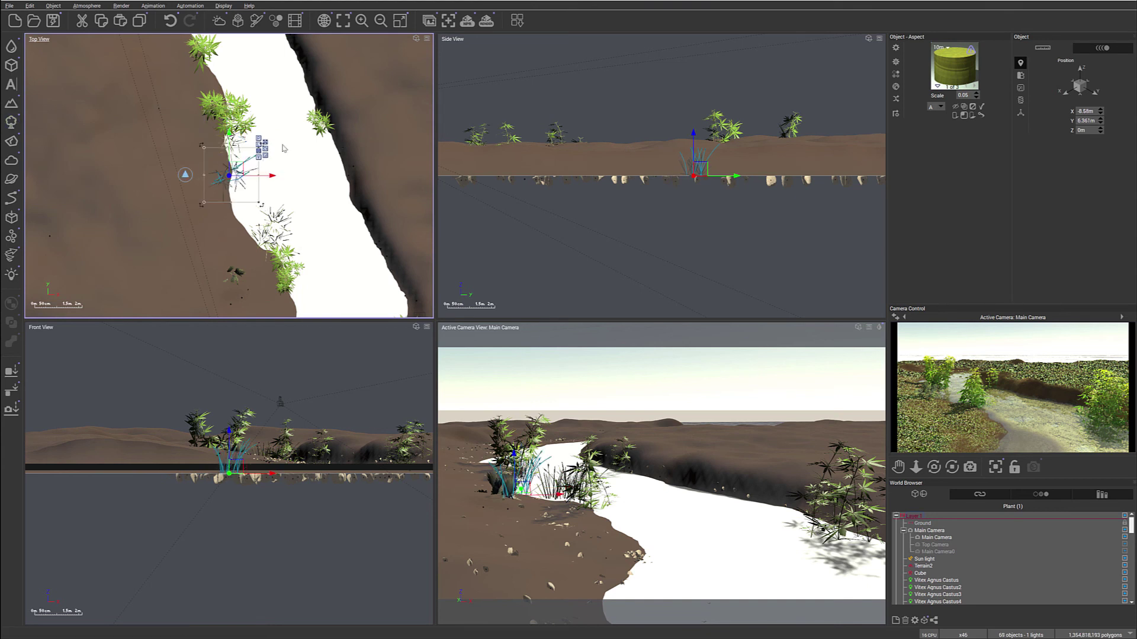
drag(235, 174, 319, 95)
click(10, 123)
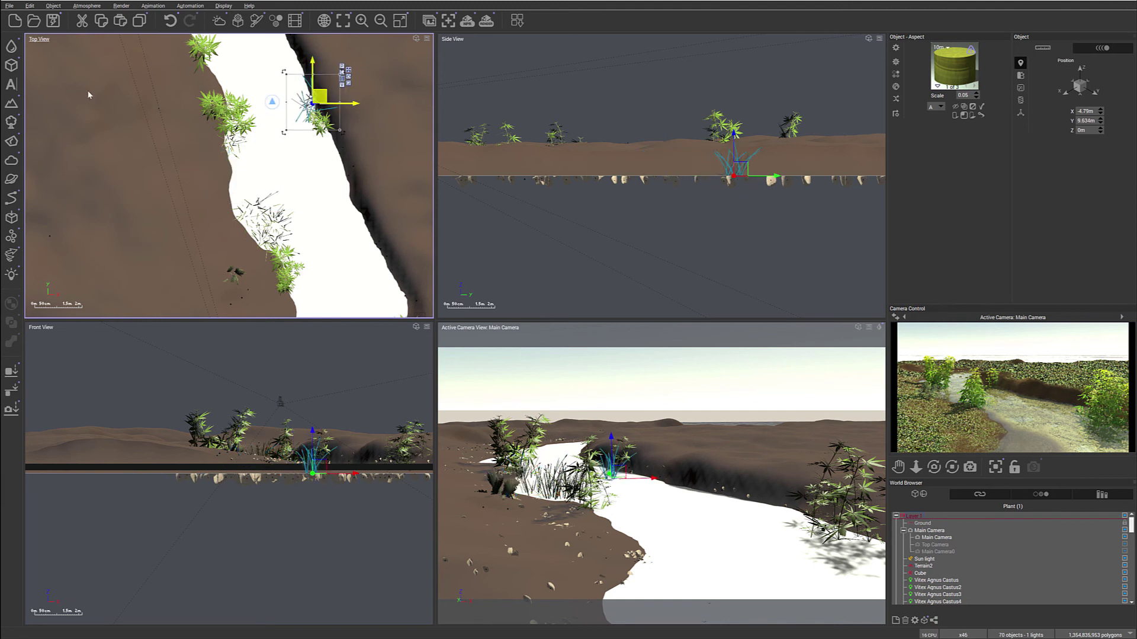
click(12, 125)
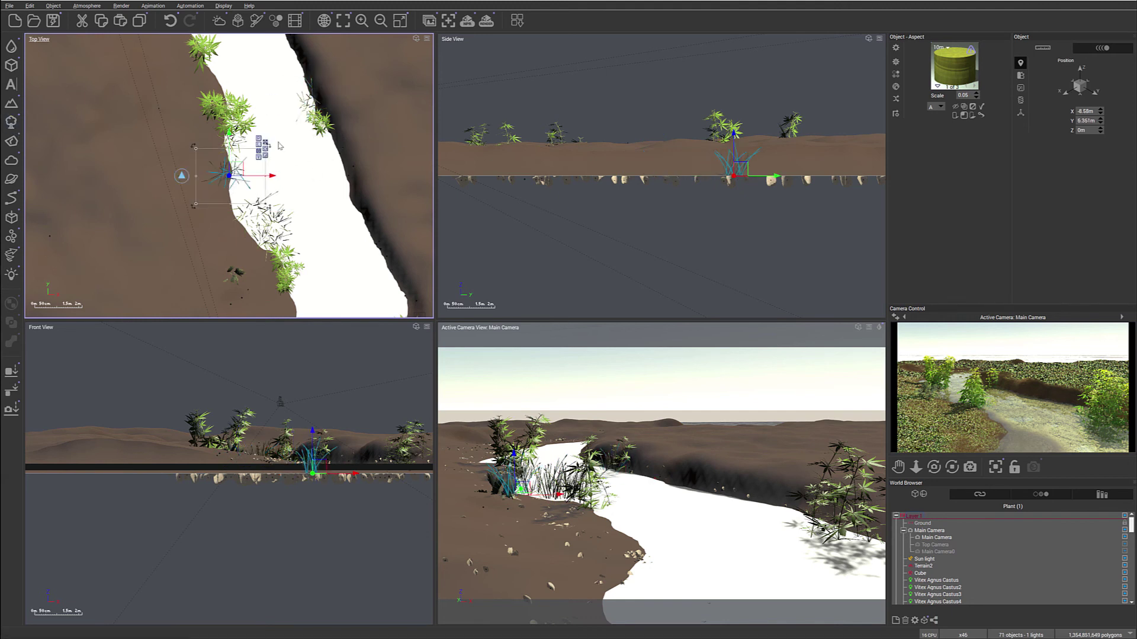
drag(230, 176, 392, 257)
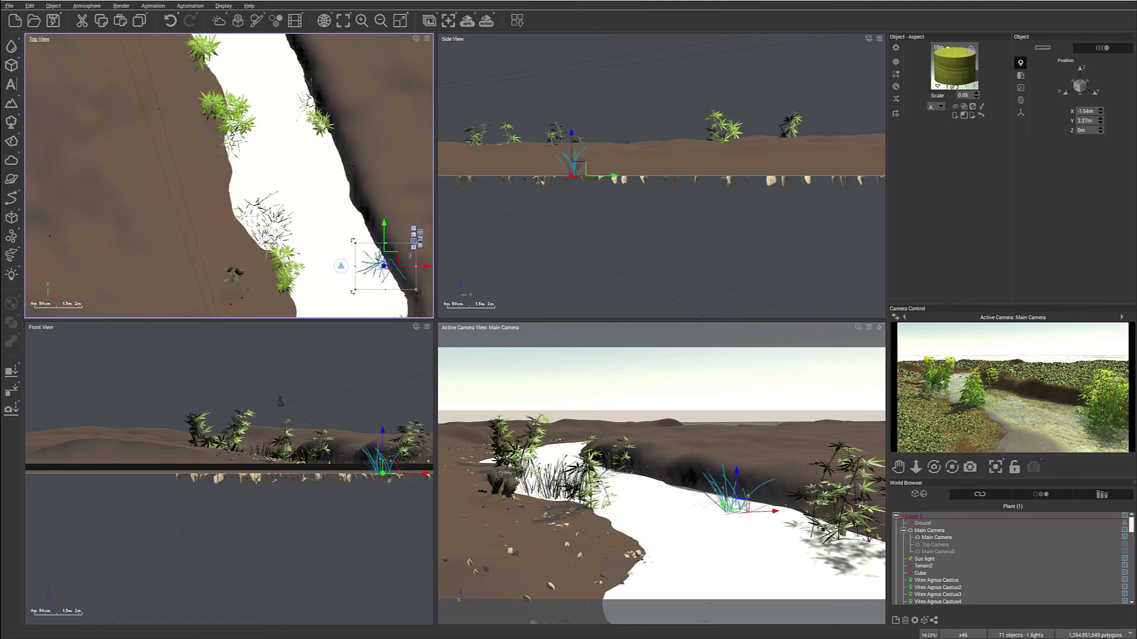
- Add two more tall grass plants on the right bank, leading down to the Vitex Agnus Castus cluster, the nearer one at about X -87 cm
click(11, 121)
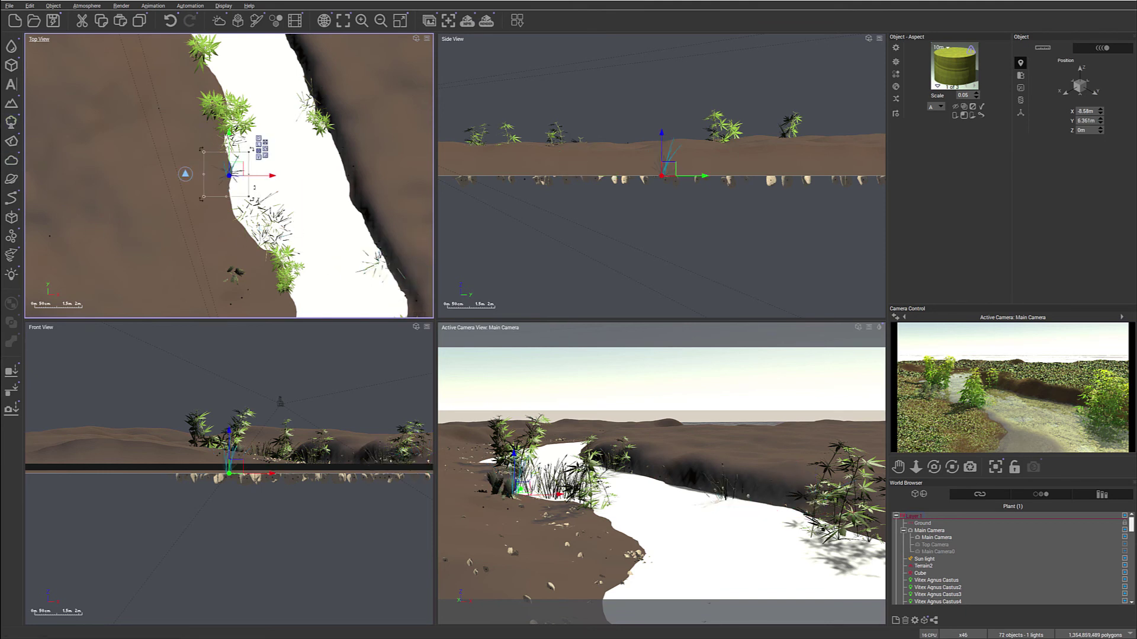
drag(238, 166, 397, 273)
right_drag(450, 243, 446, 205)
right_drag(385, 238, 301, 125)
click(11, 121)
drag(231, 173, 314, 186)
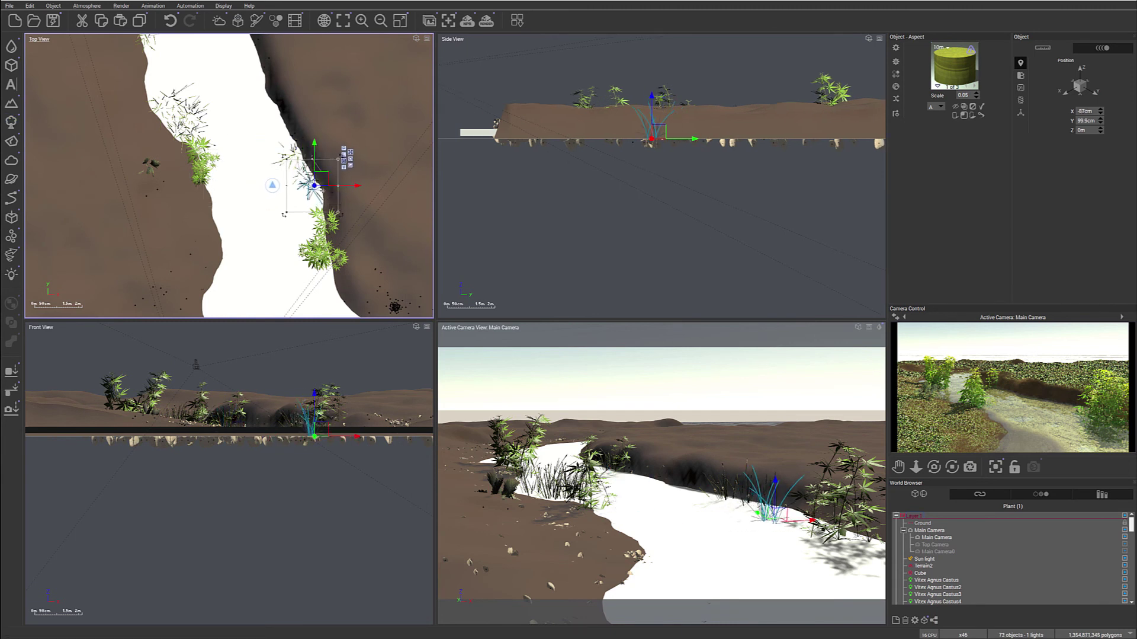
- Add Small Grassfield Plant 2 near the water on the left bank at about X -5.72 m, Y -2.13 m, and set it at ground height
right_drag(200, 260, 251, 156)
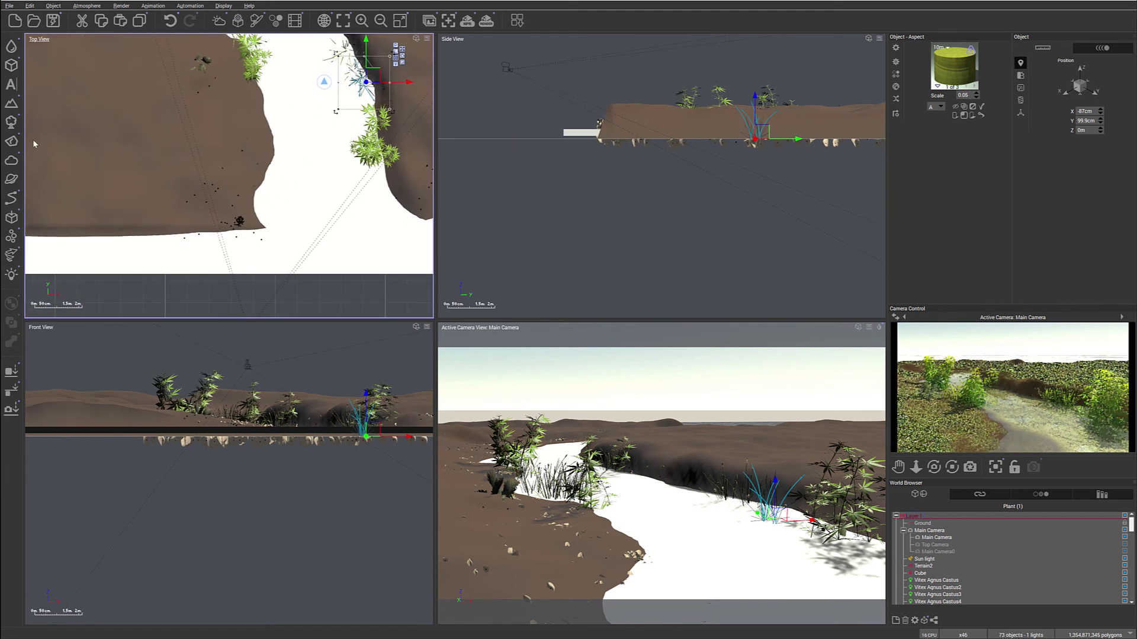
click(11, 122)
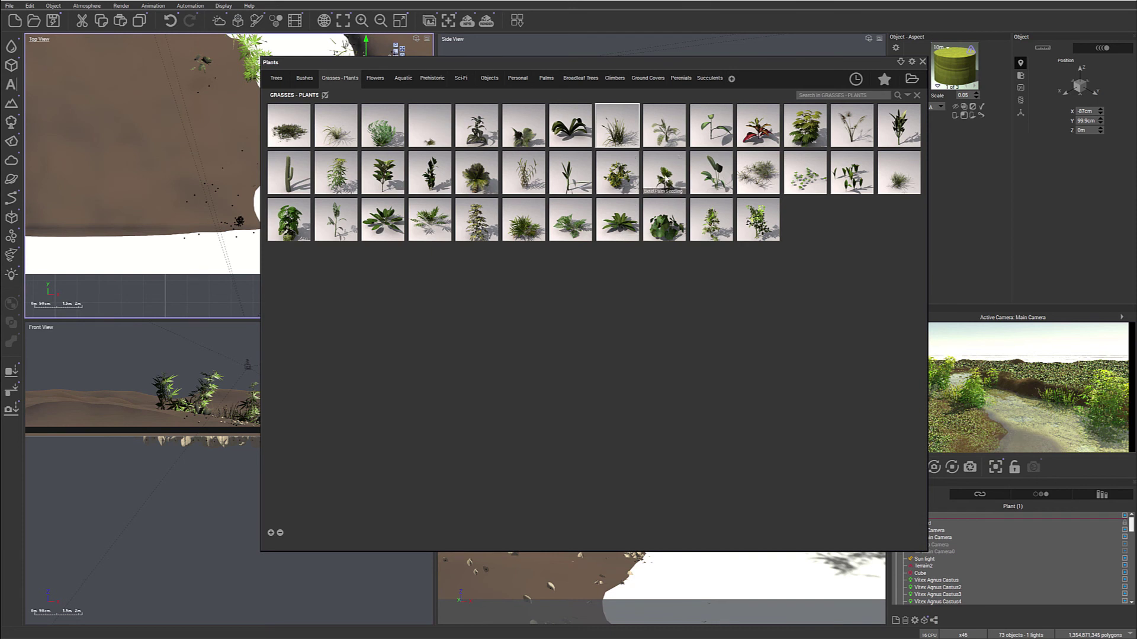
mouse_move(517, 230)
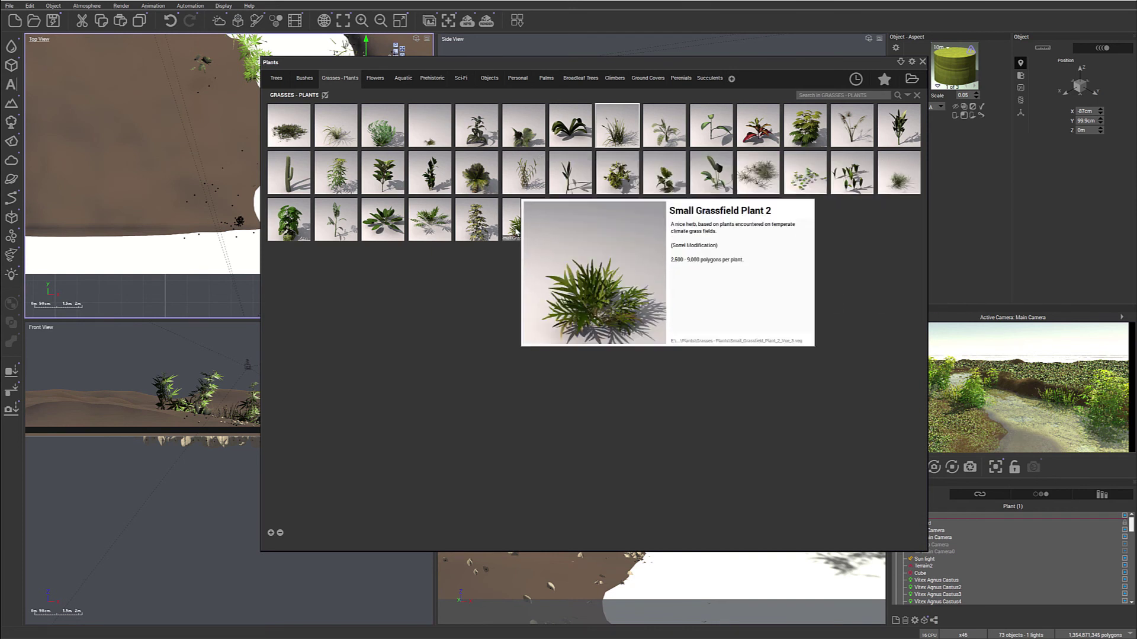
double_click(515, 230)
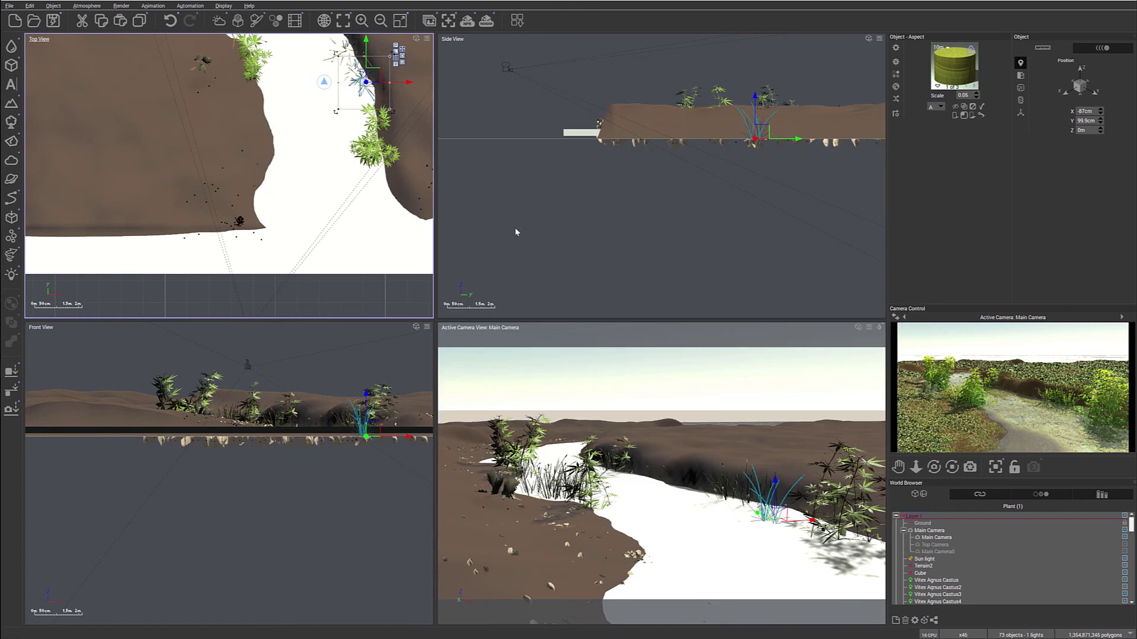
click(229, 174)
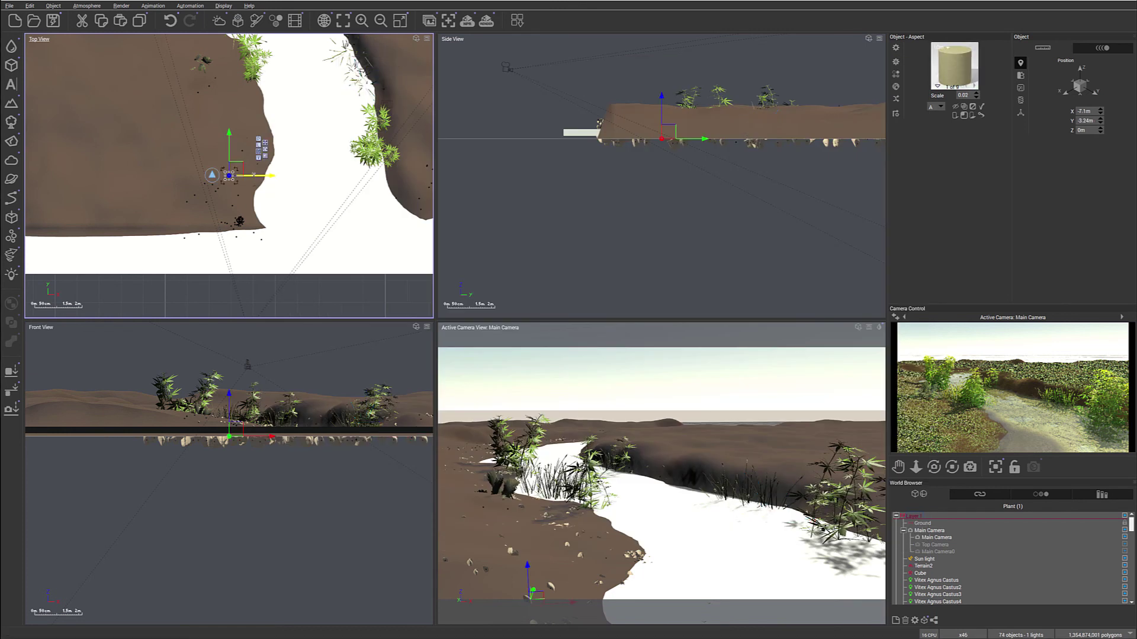
drag(237, 167, 269, 140)
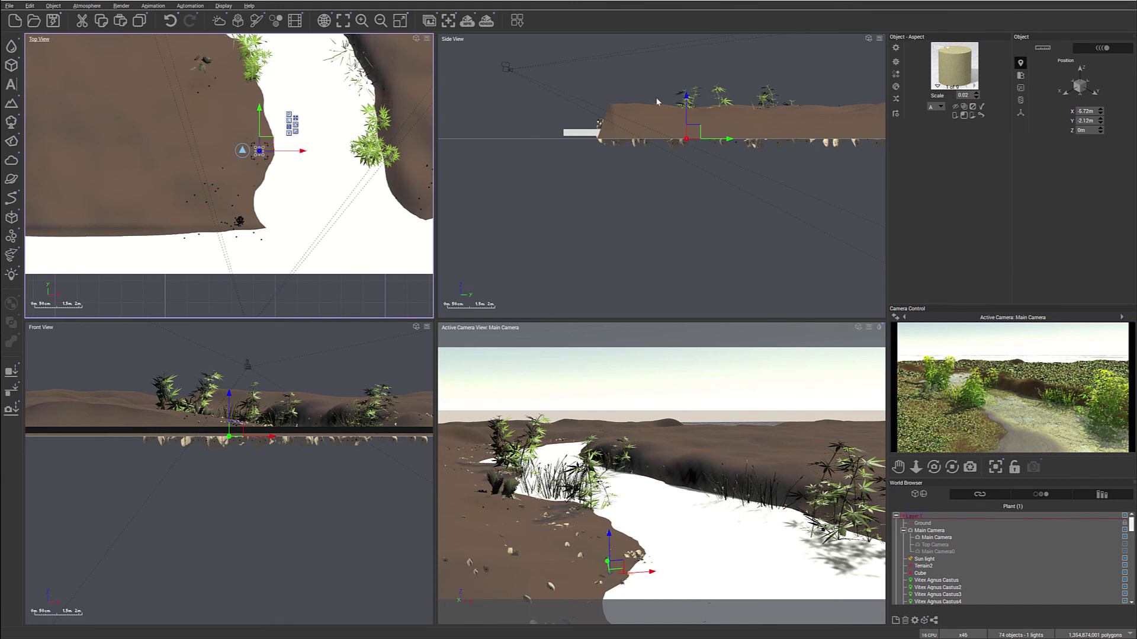
drag(684, 107, 625, 112)
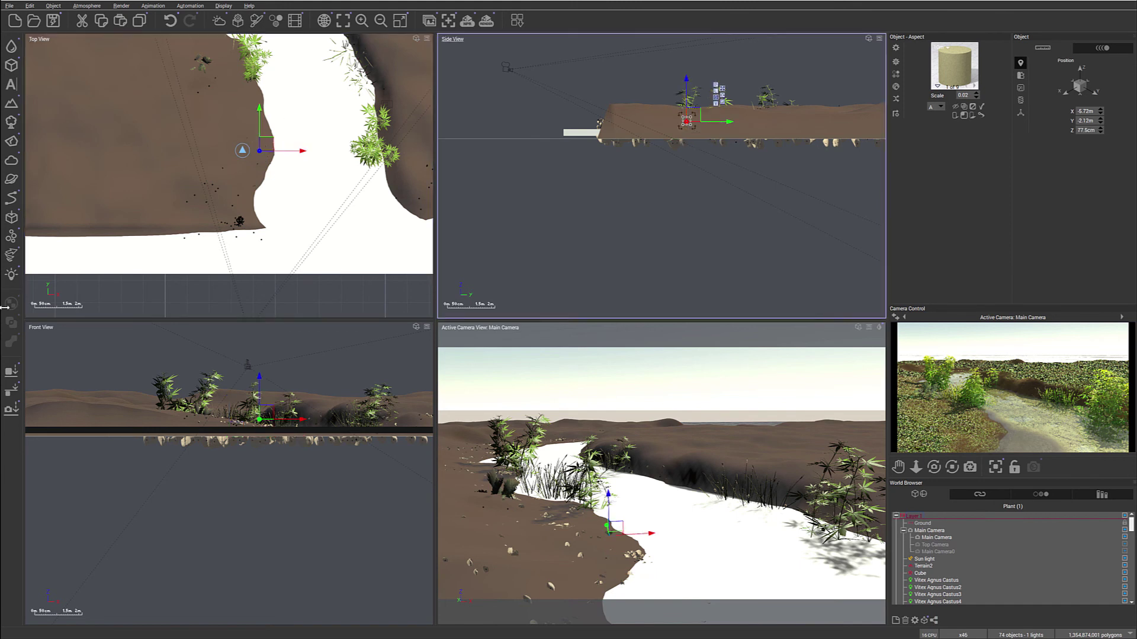
drag(628, 493, 620, 573)
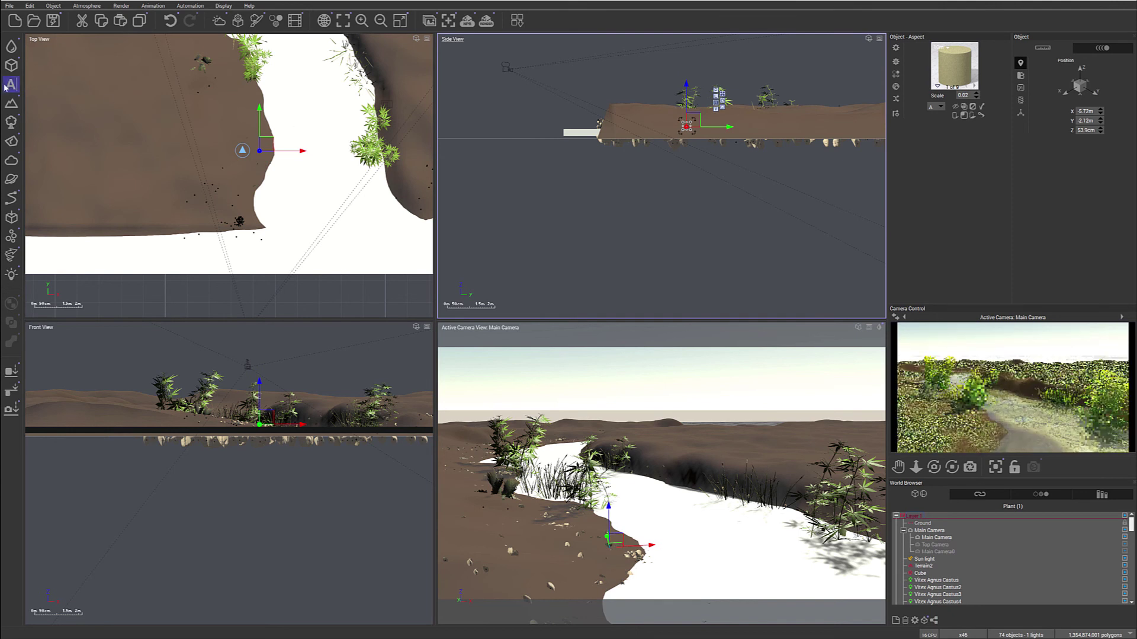
- Add the low, round-leaved plant from Grasses - Plants at about X -5.74 m, Y -1.46 m and drop it onto the terrain
click(11, 123)
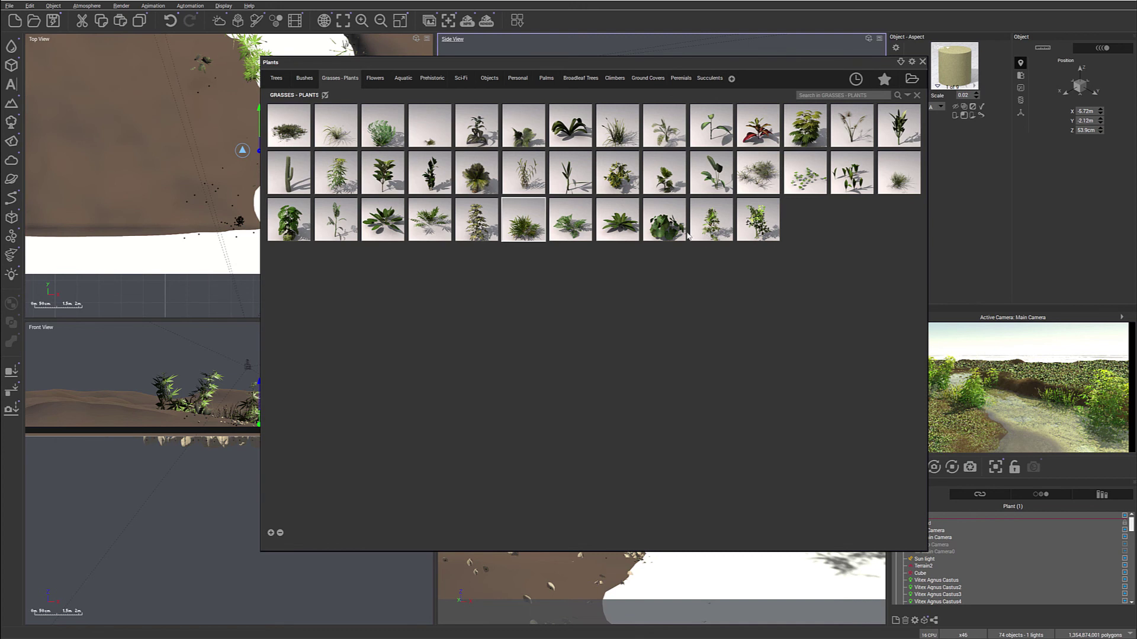
double_click(666, 220)
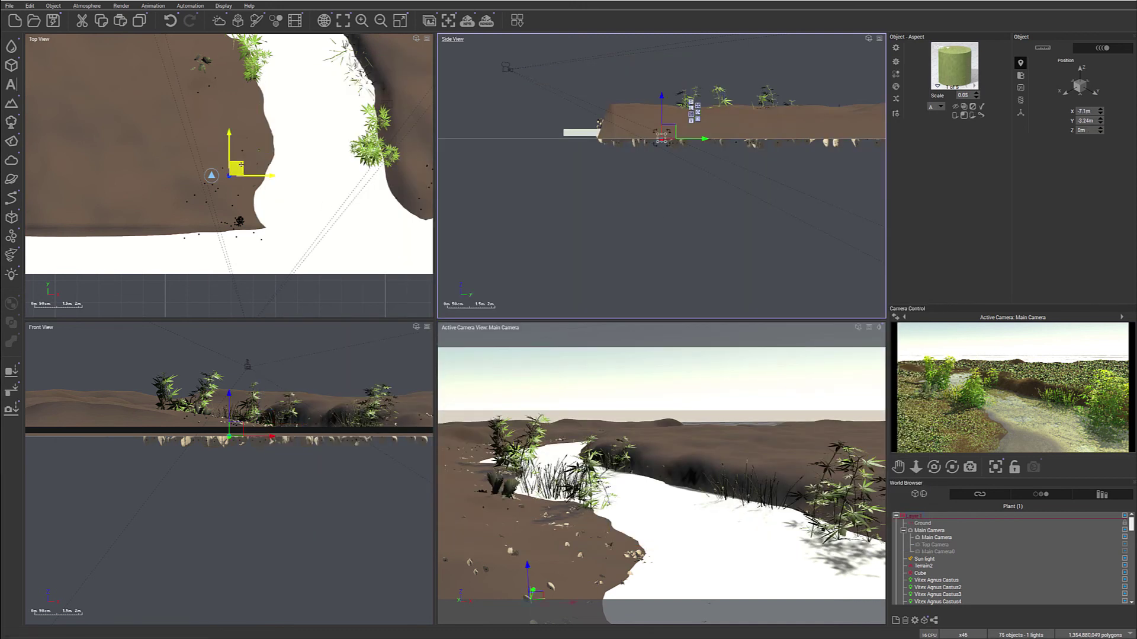
drag(241, 164, 271, 133)
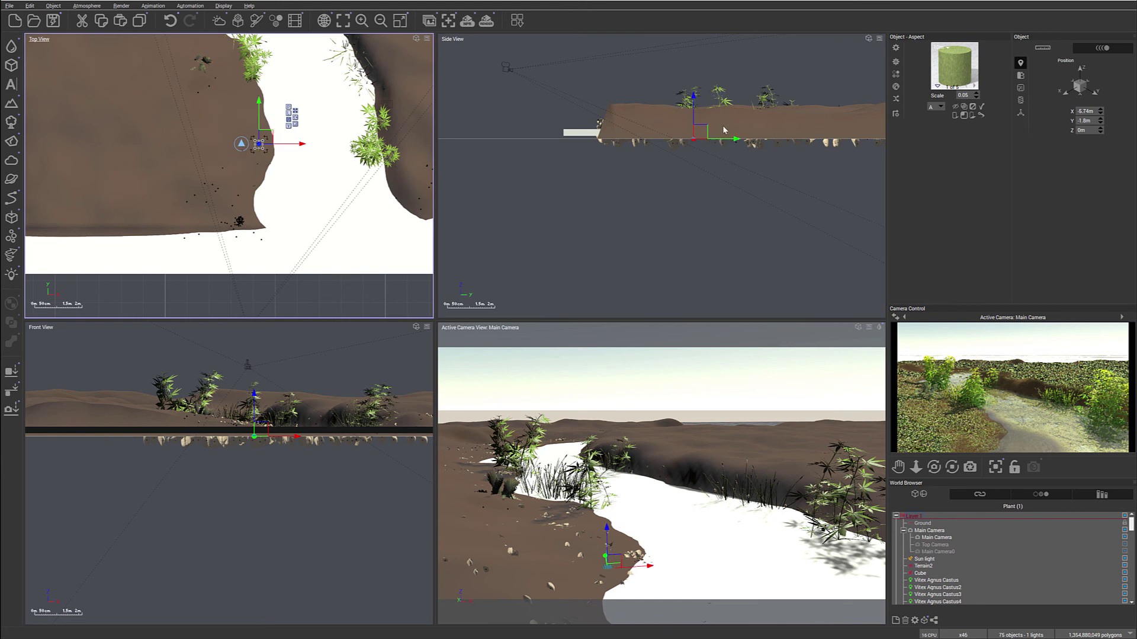
drag(701, 132, 709, 72)
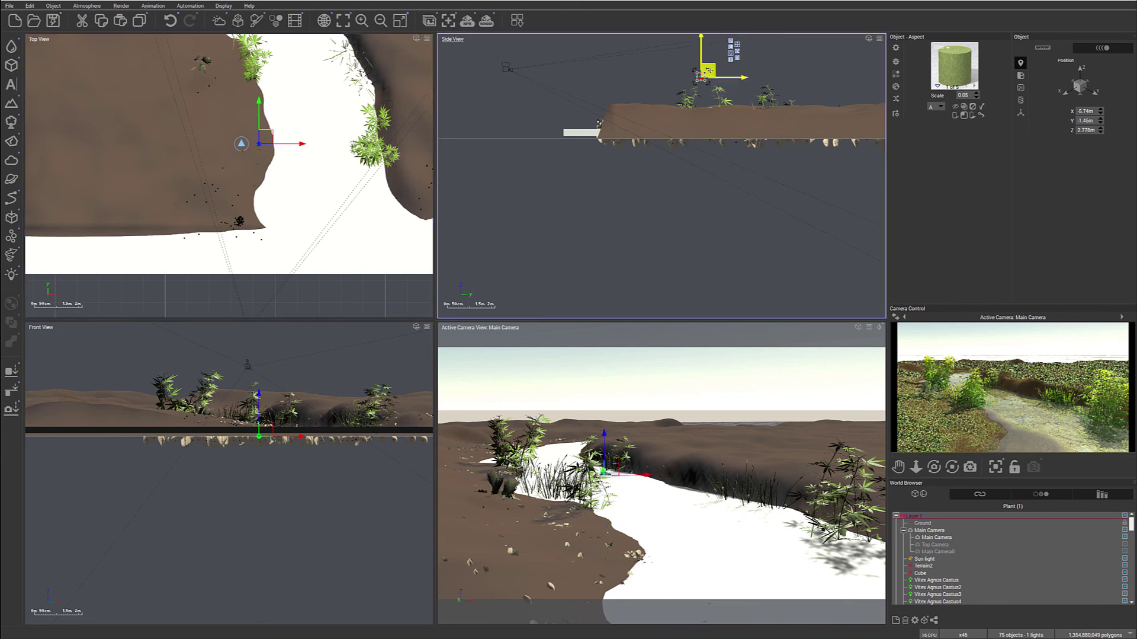
click(11, 389)
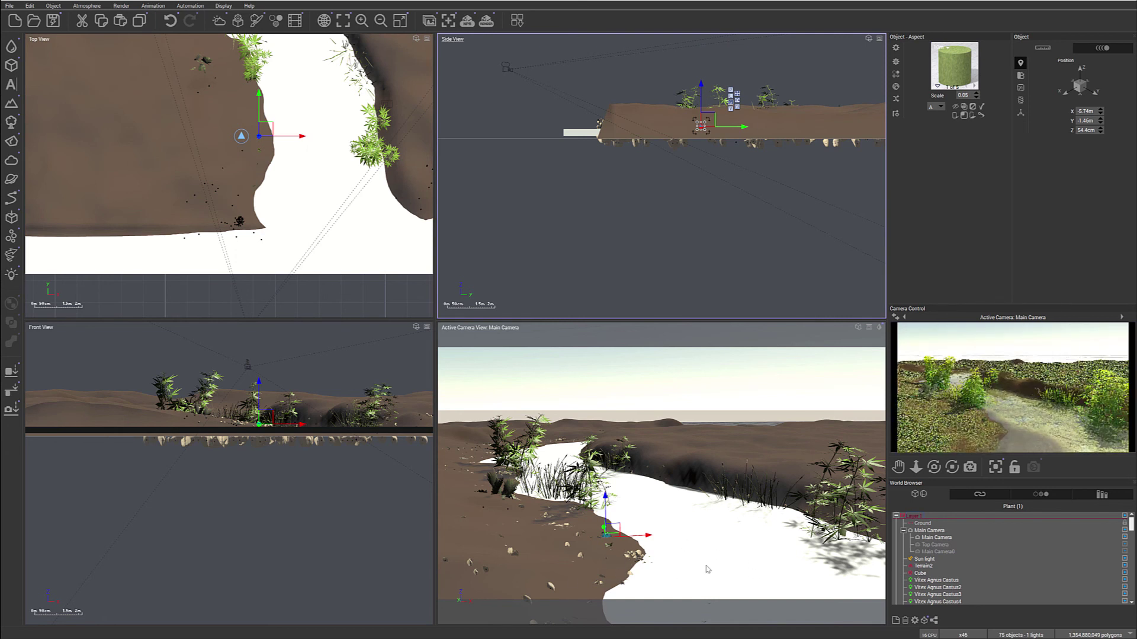
- Try to add a Duranta repens HD shrub from the Bushes collection
click(11, 122)
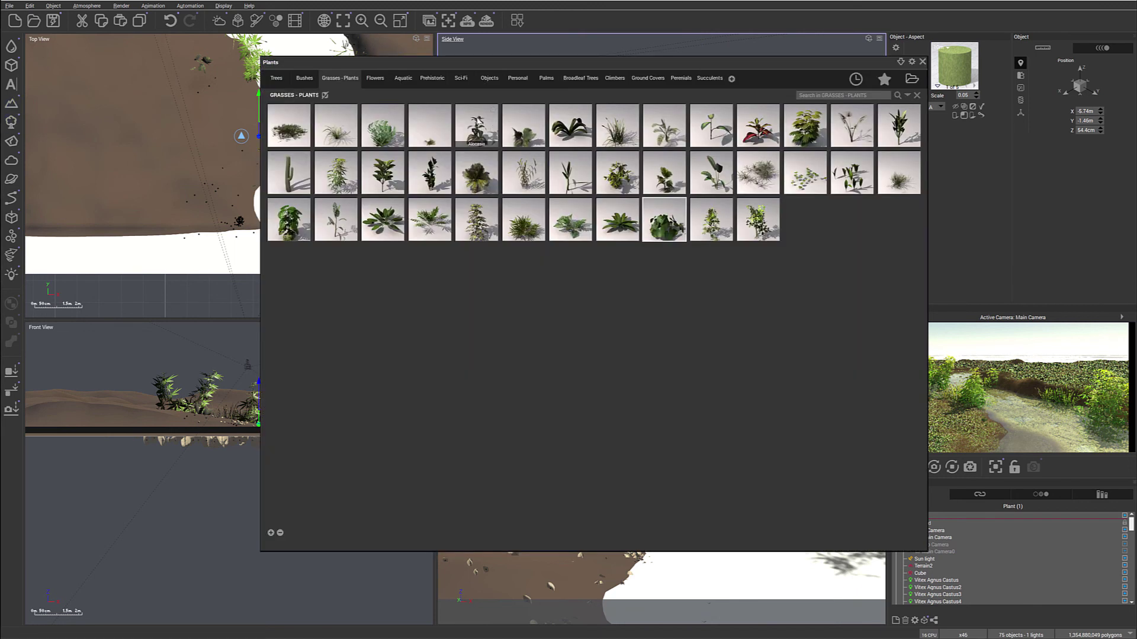
click(304, 78)
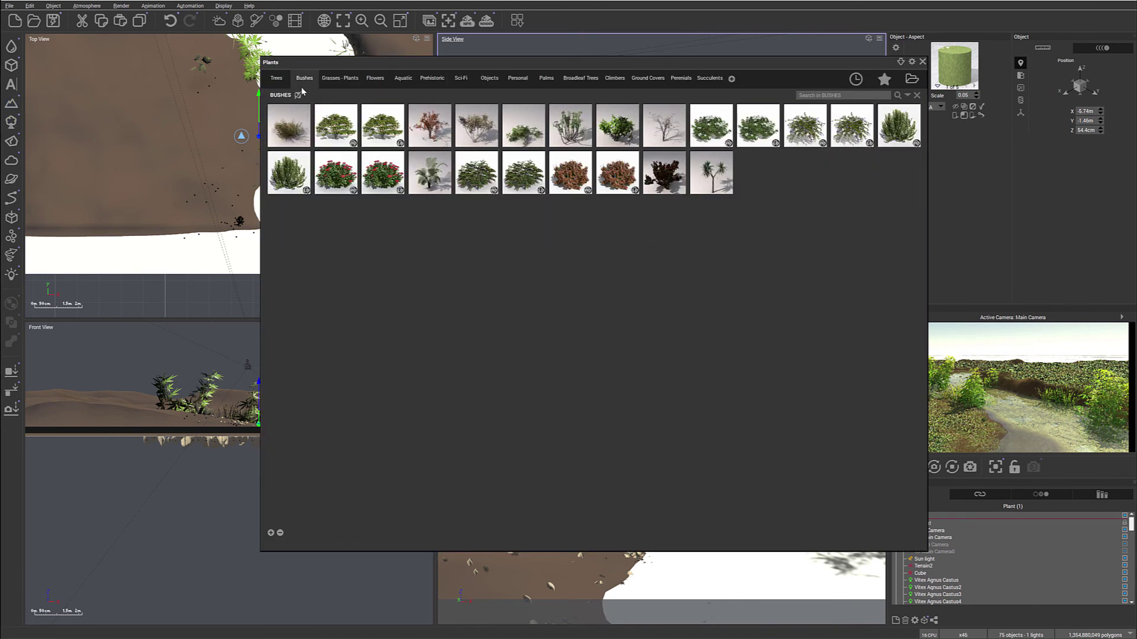
mouse_move(299, 182)
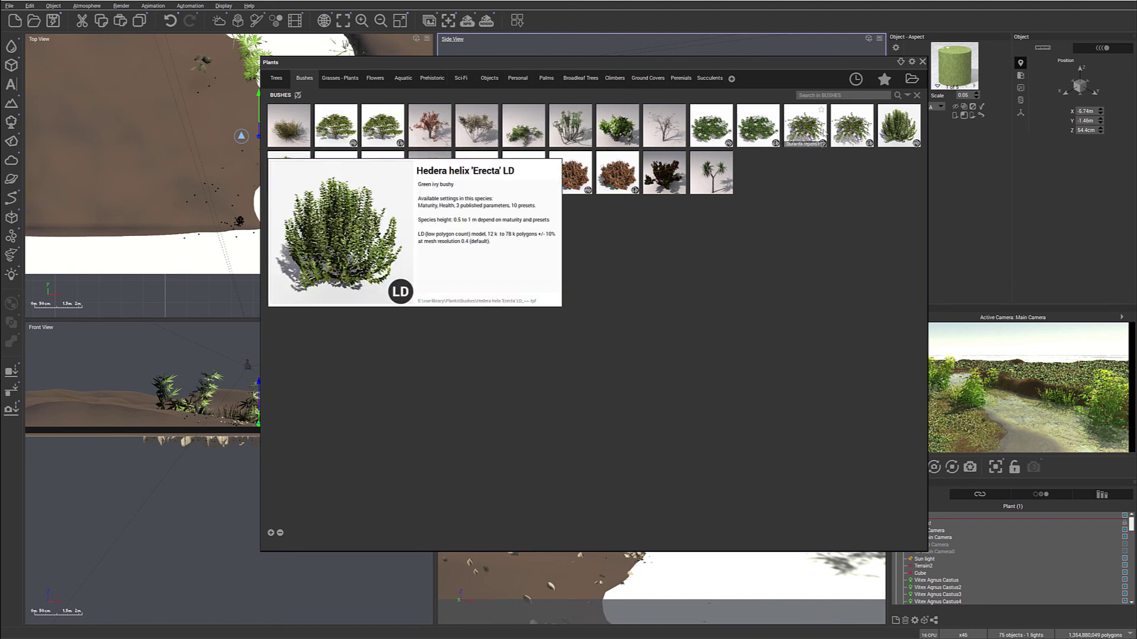
mouse_move(807, 127)
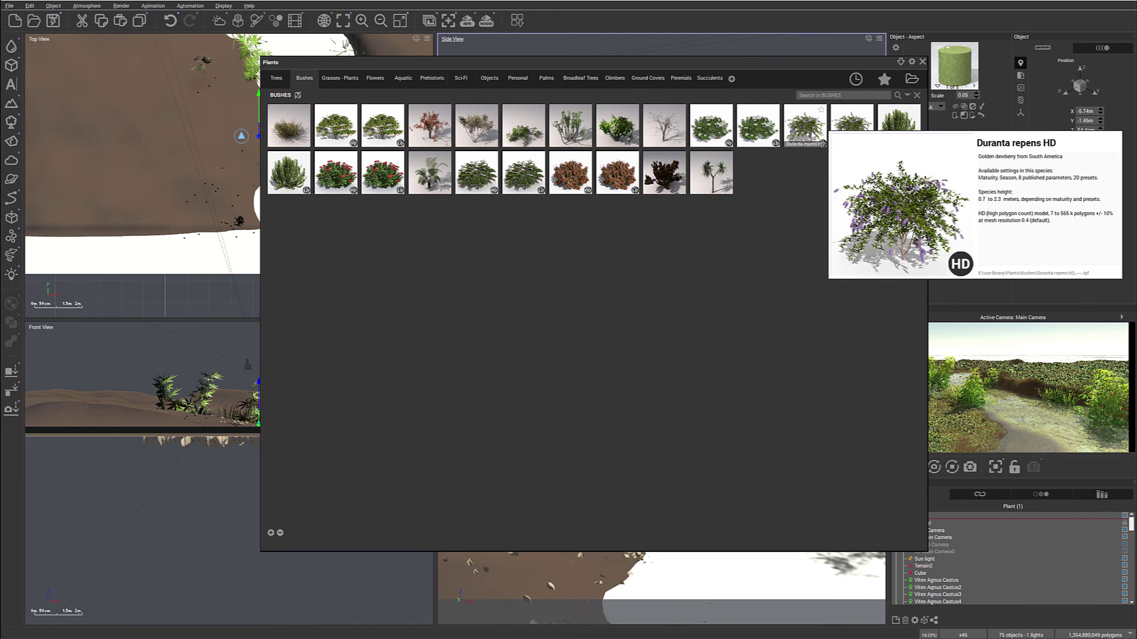
double_click(806, 126)
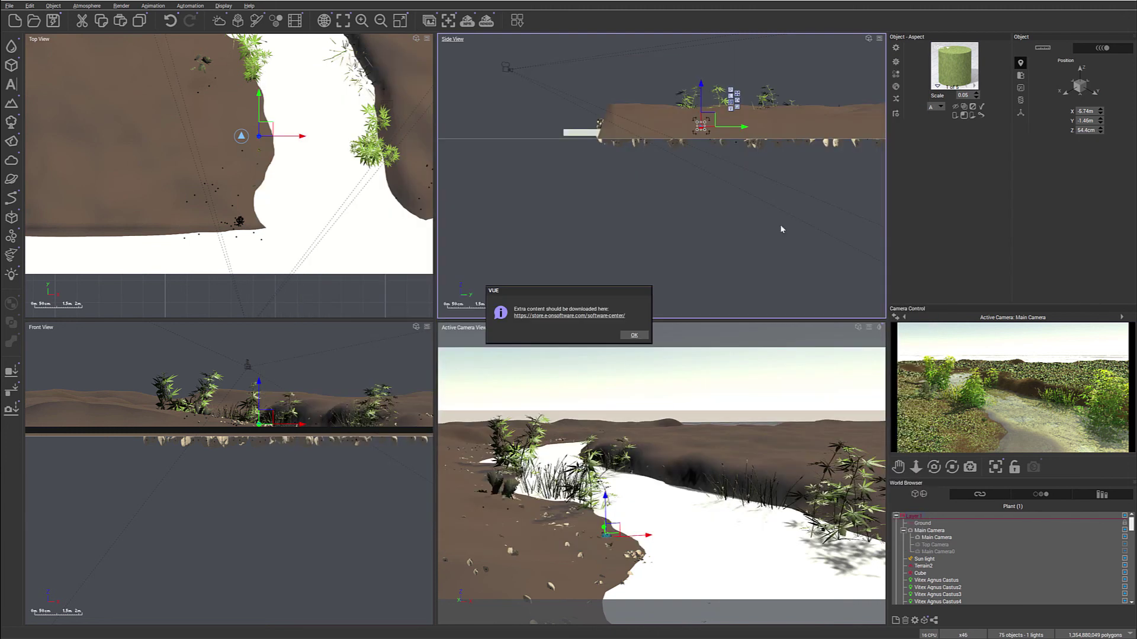
click(634, 335)
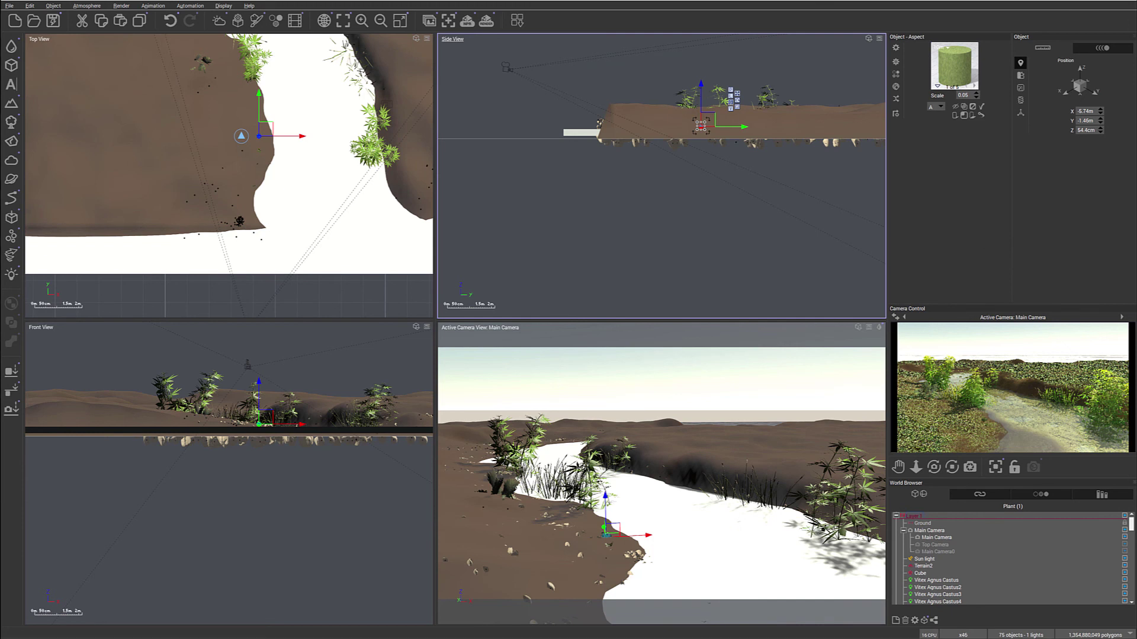
- Browse the Grasses - Plants and Trees collections and add the Alder - Late Summer tree to the scene
click(11, 123)
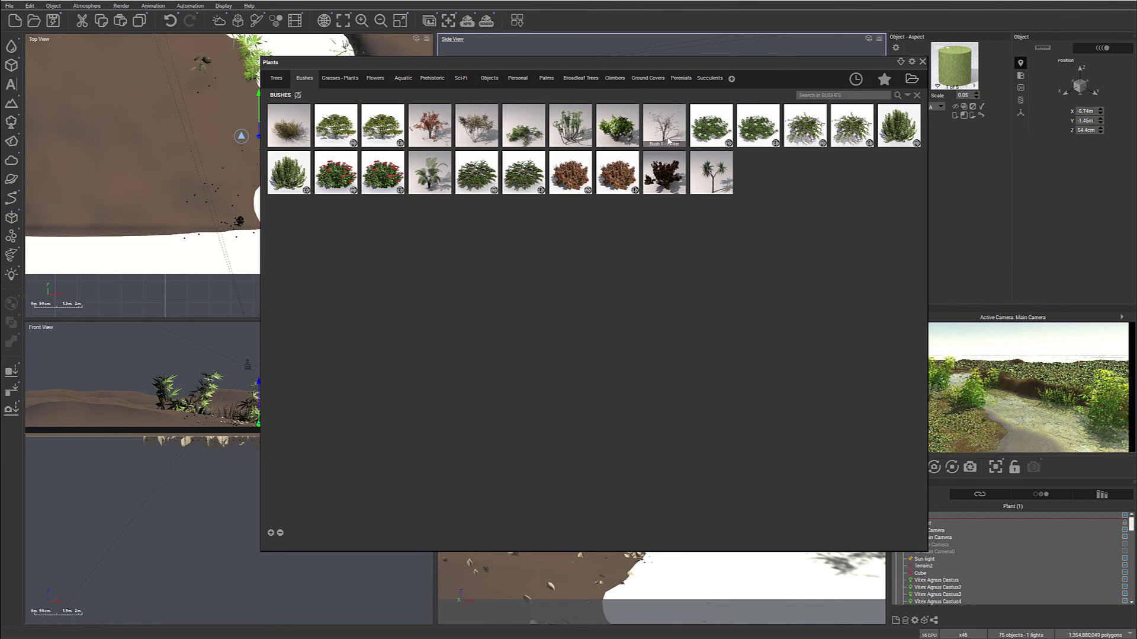
click(340, 78)
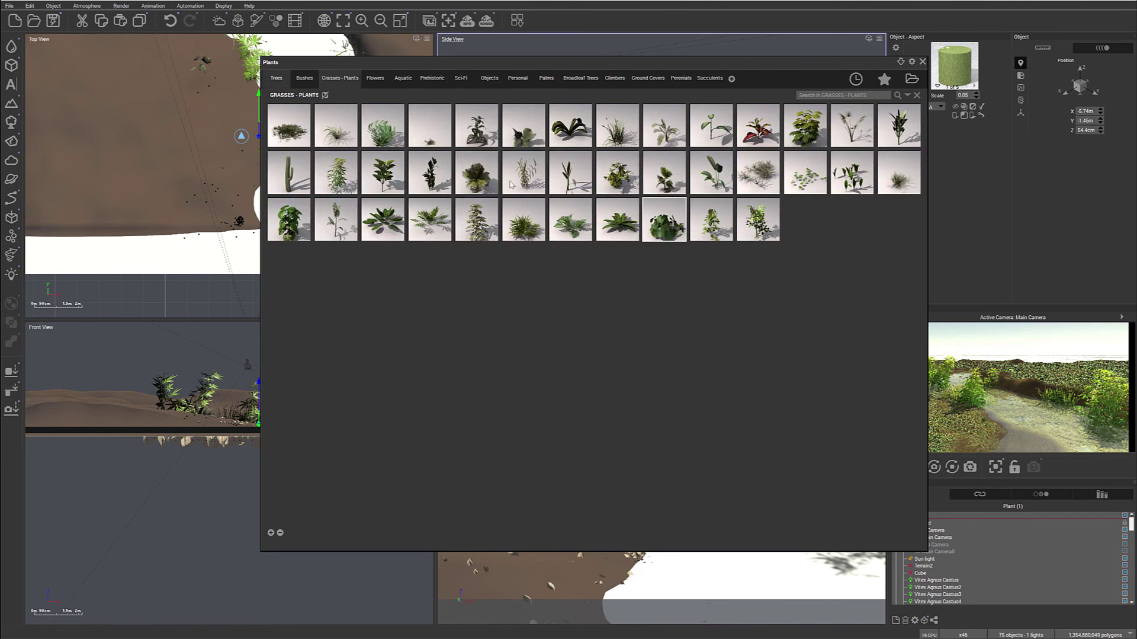
click(276, 78)
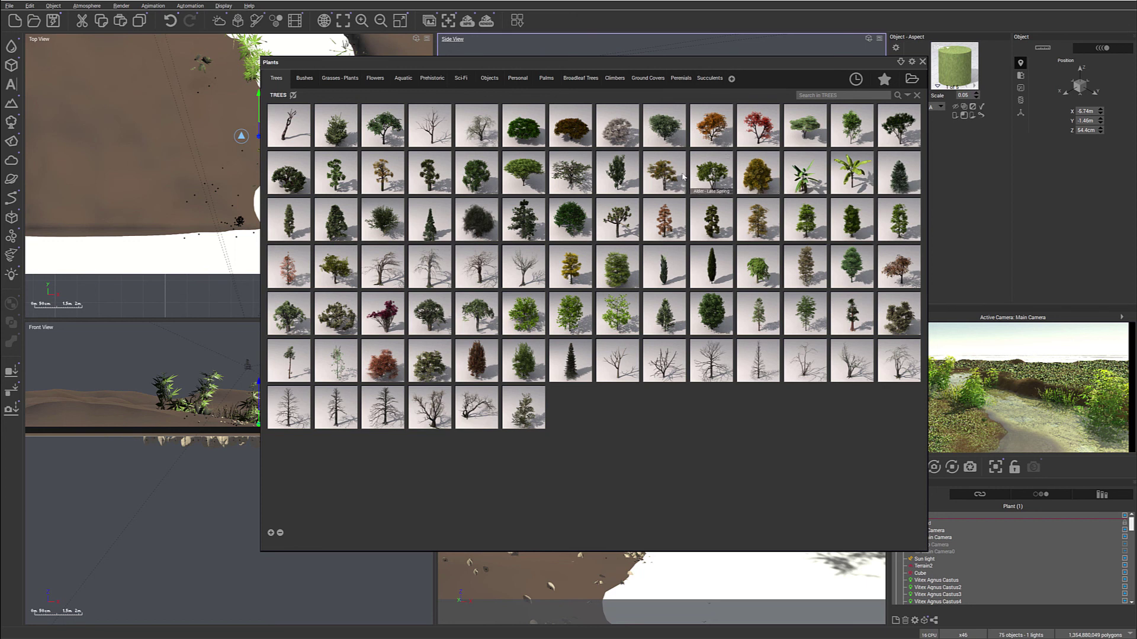
mouse_move(667, 178)
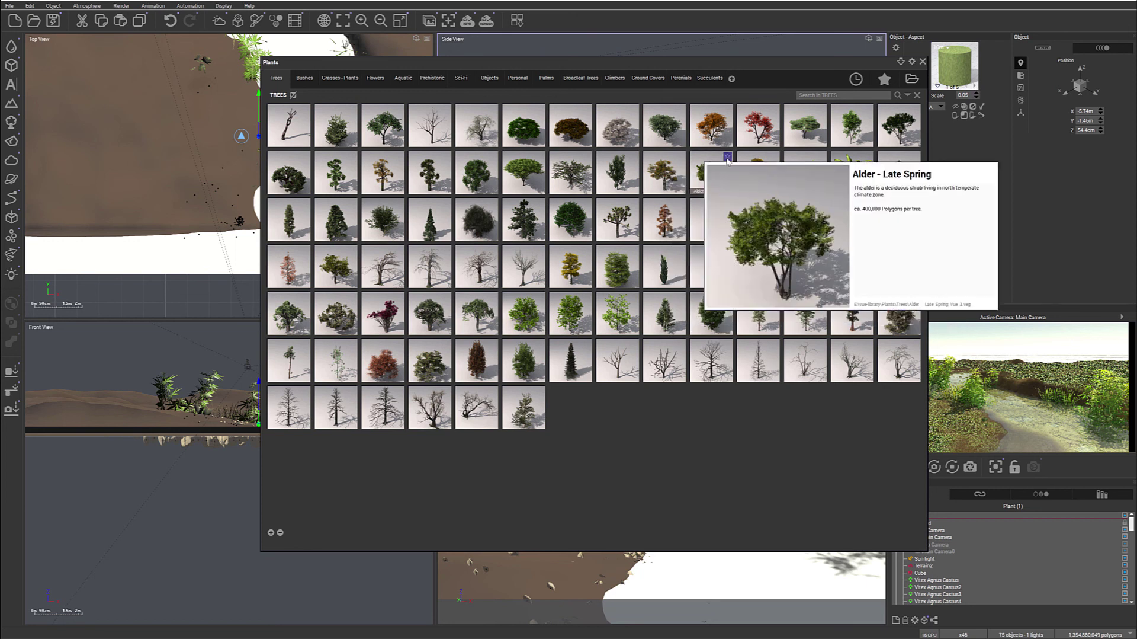
mouse_move(425, 232)
mouse_move(819, 227)
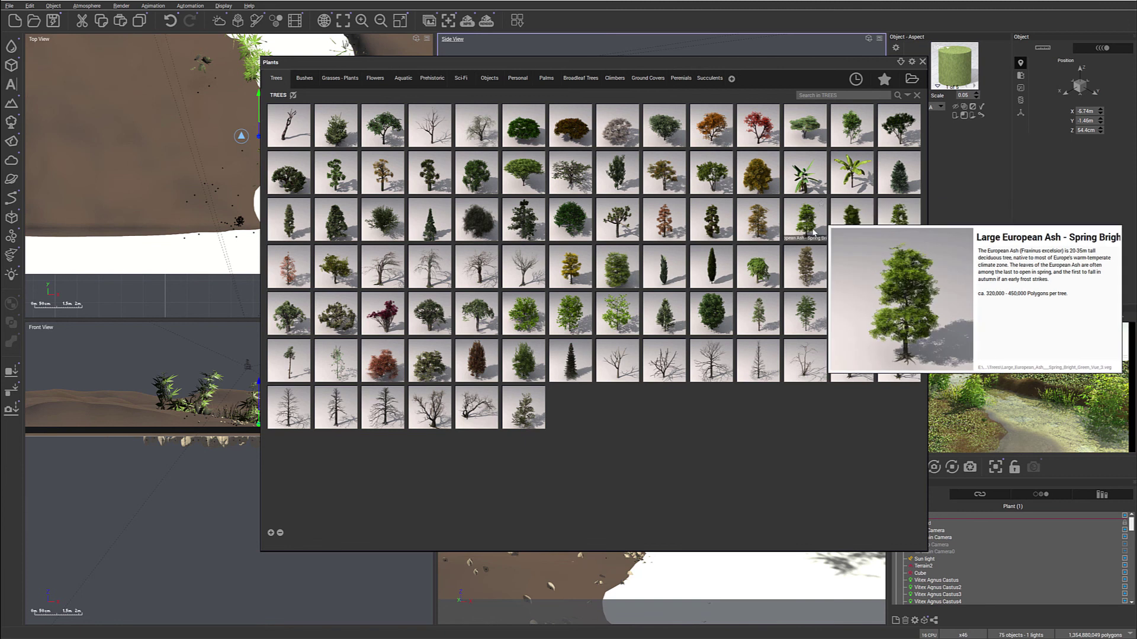
mouse_move(617, 275)
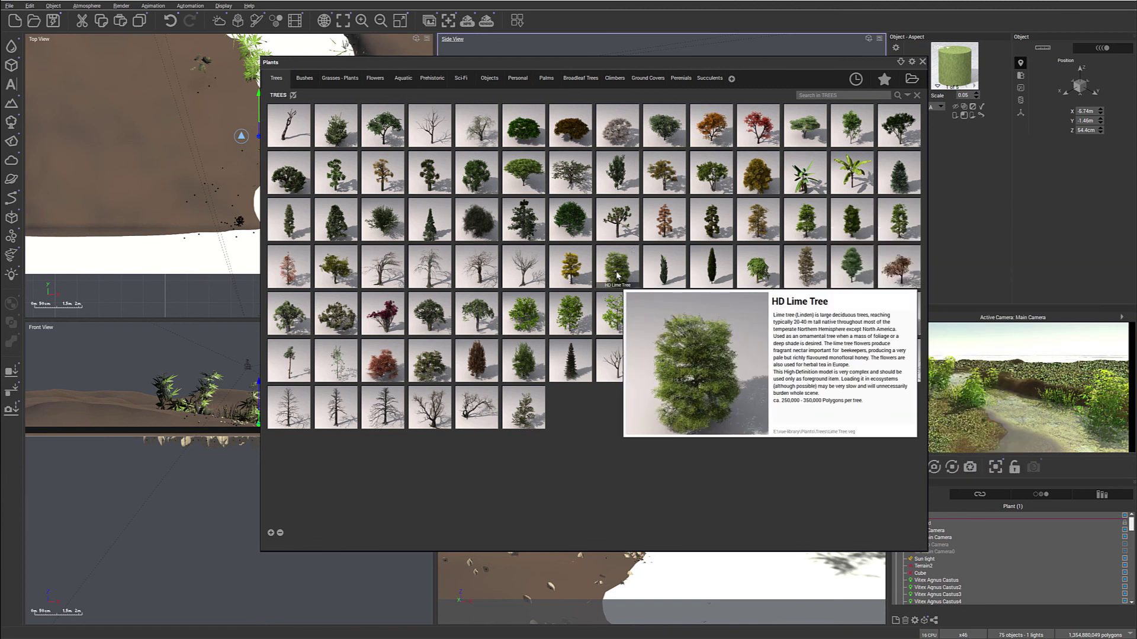
mouse_move(836, 190)
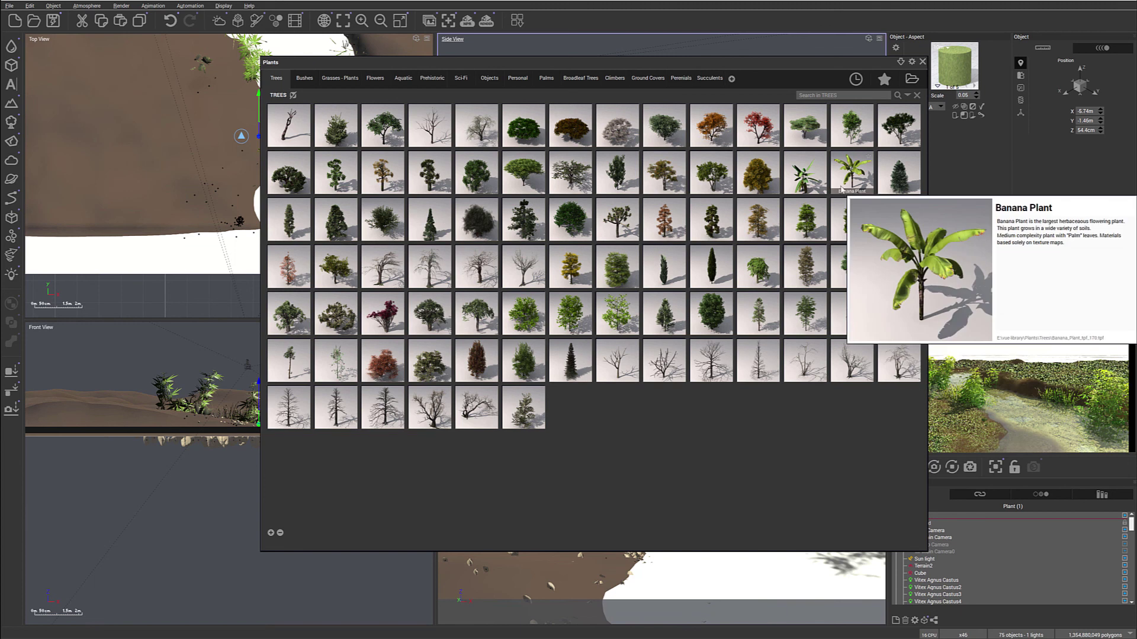
mouse_move(718, 272)
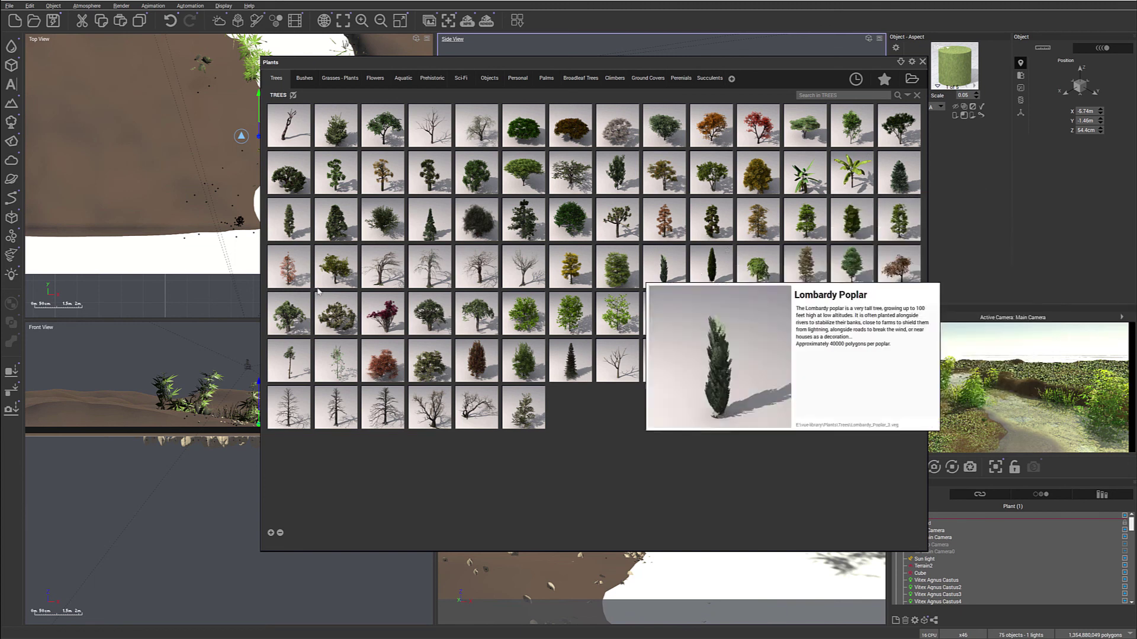
mouse_move(352, 249)
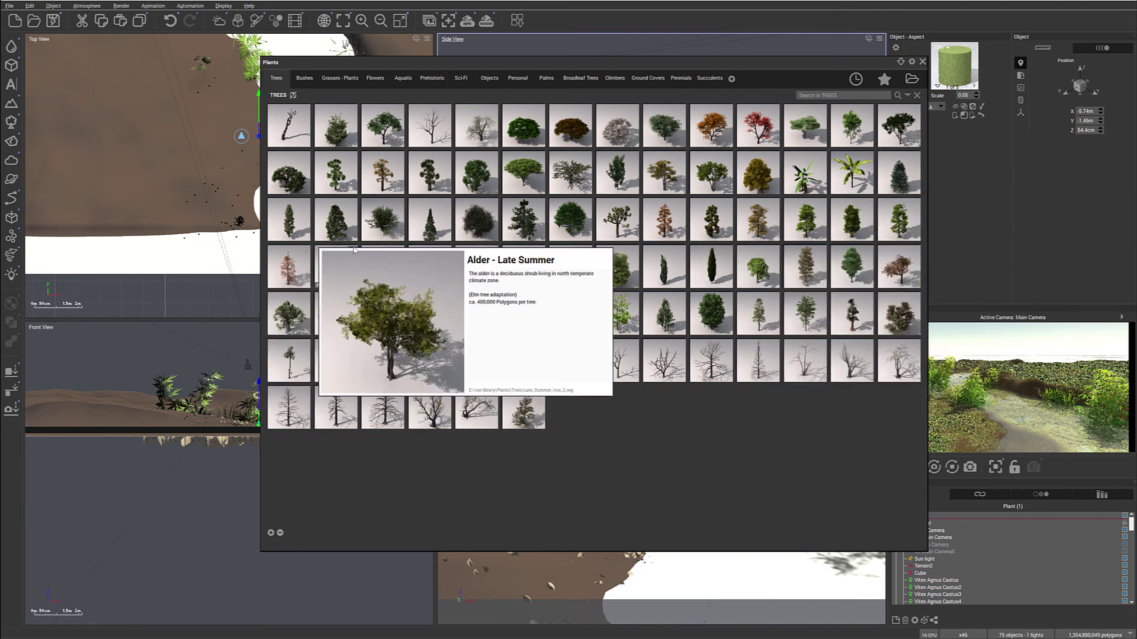
double_click(321, 260)
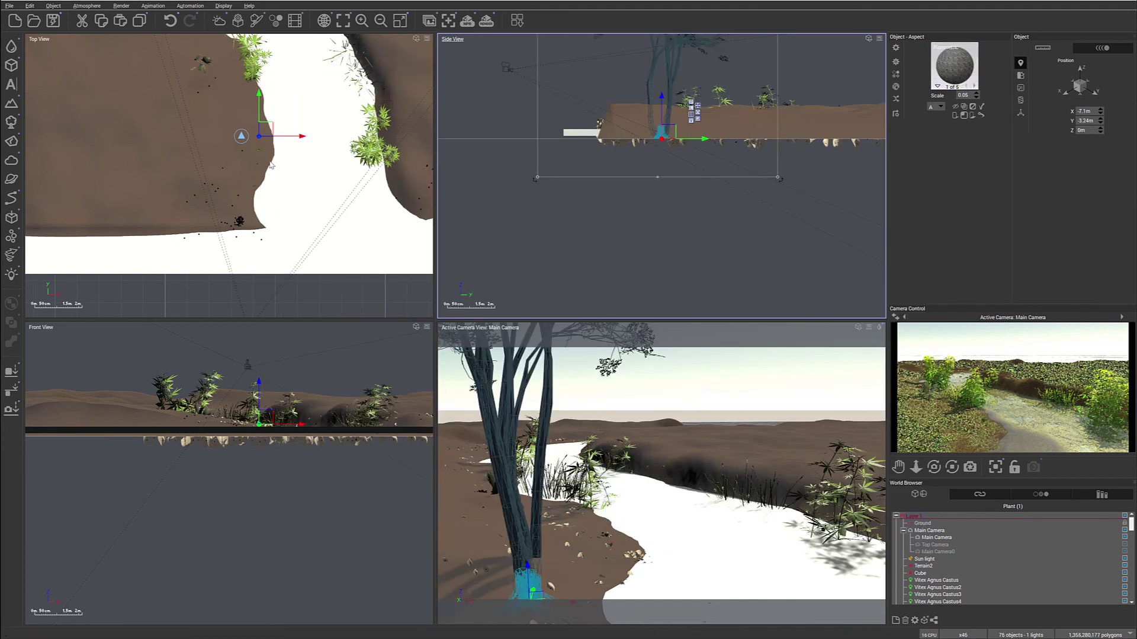
- Scale the alder down to bush size and place it at the near end of the left bank, about X -5.99 m, Y -5.48 m, Z -72 cm
drag(256, 169, 261, 209)
click(622, 112)
mouse_move(658, 57)
mouse_down()
mouse_move(643, 84)
mouse_move(652, 77)
mouse_up()
drag(619, 130, 615, 130)
drag(264, 222, 256, 224)
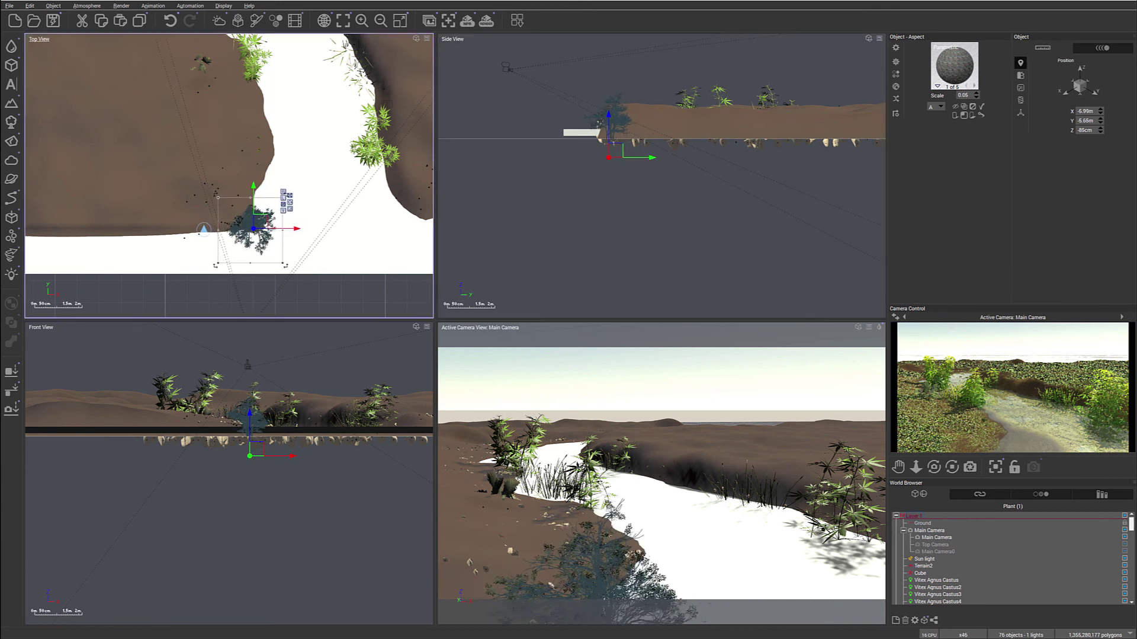
drag(614, 157, 617, 155)
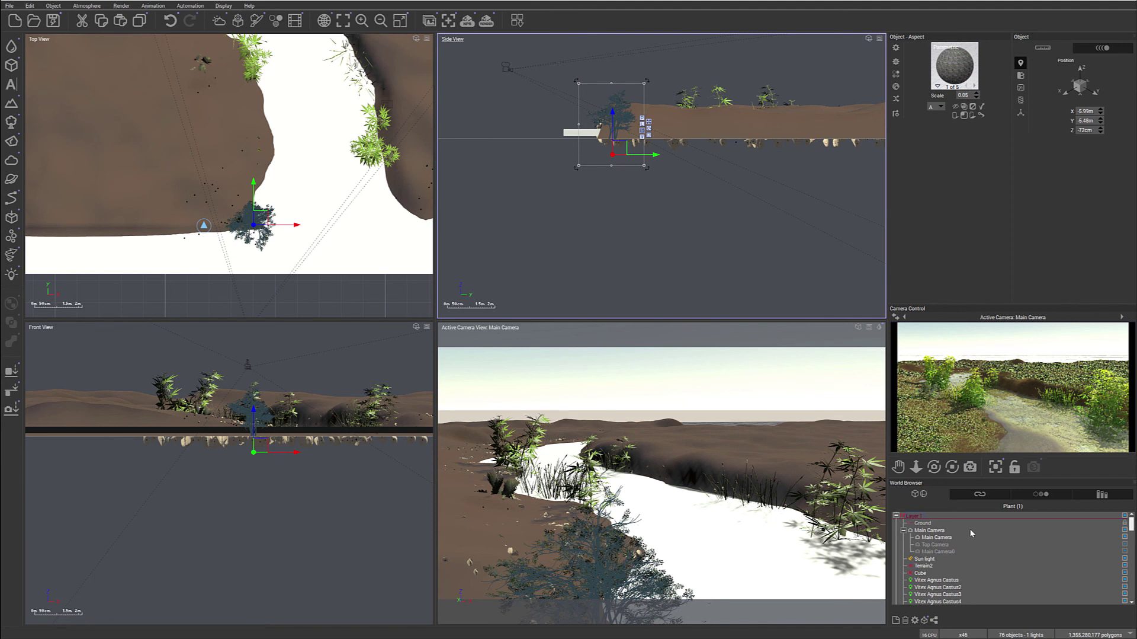
- Show the hidden layer containing the HD Lime and European Ash trees and collapse its object list
scroll(968, 553, down, 8)
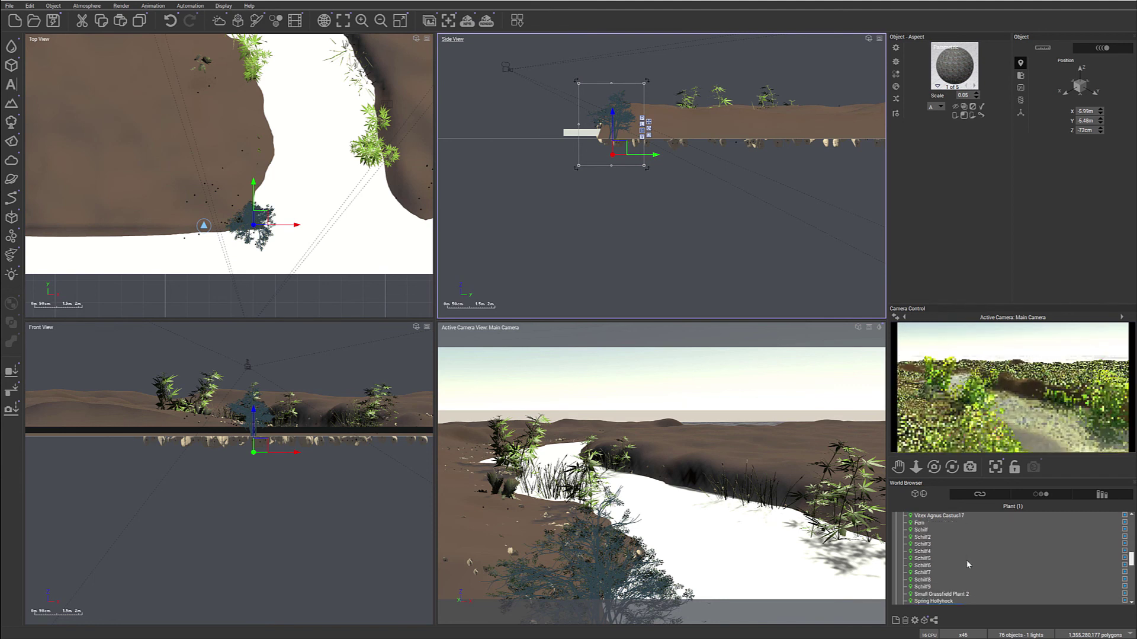
scroll(967, 560, down, 5)
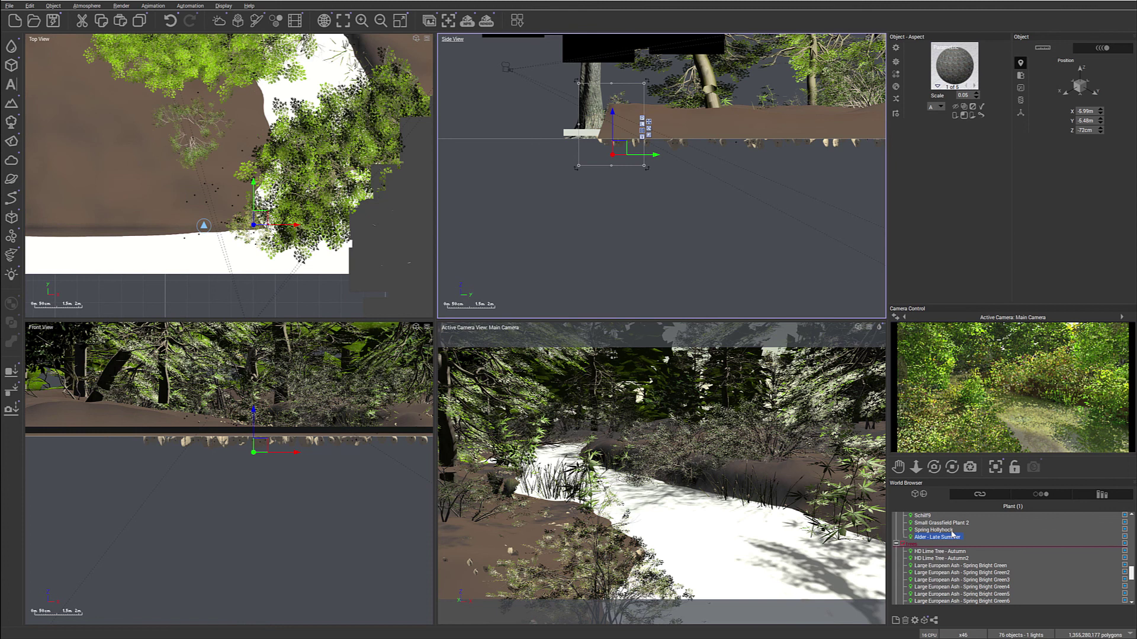
click(897, 543)
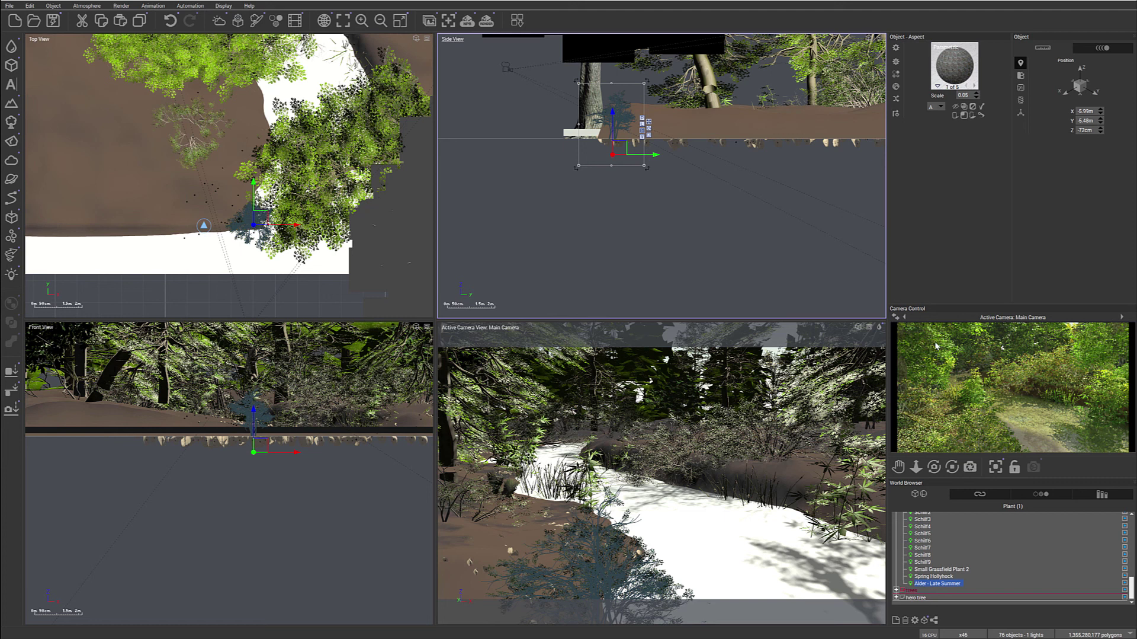
- Open the preview options for the main camera's render preview
right_click(964, 326)
click(795, 336)
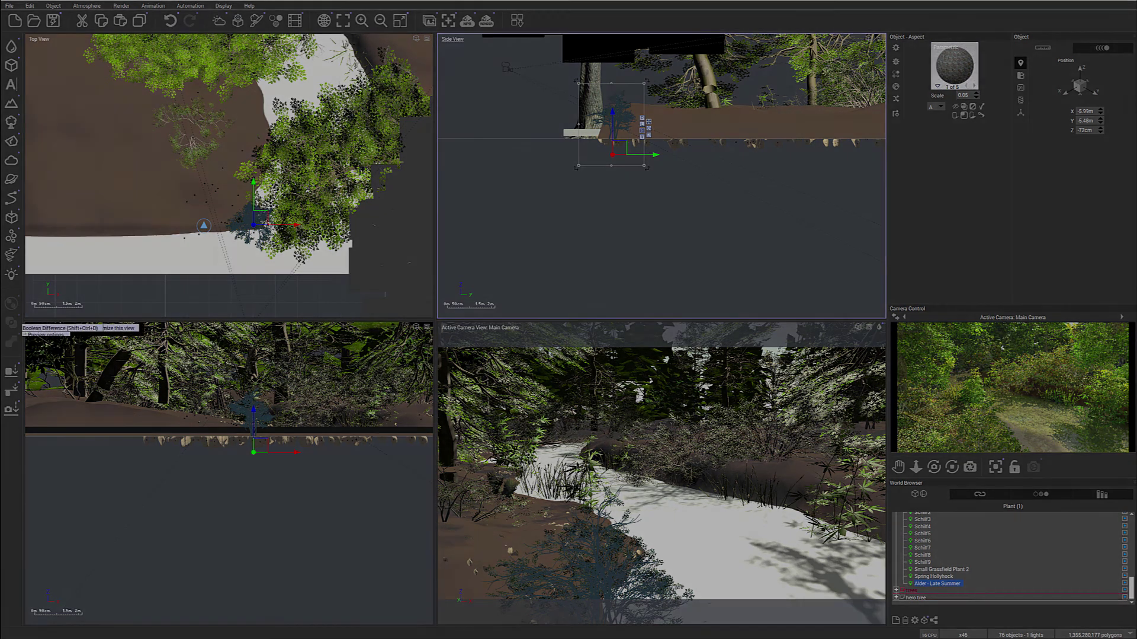